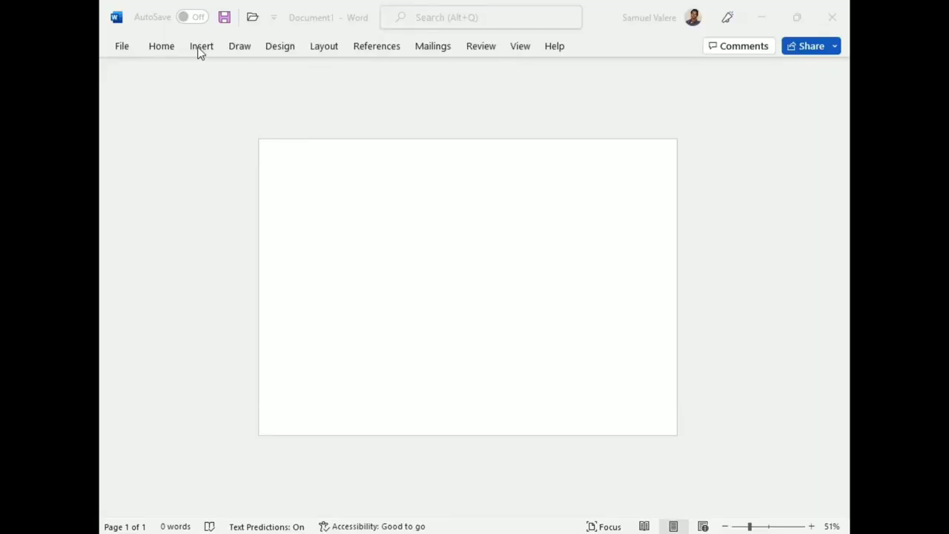
Draw a rectangle stretched to cover the entire page
click(201, 46)
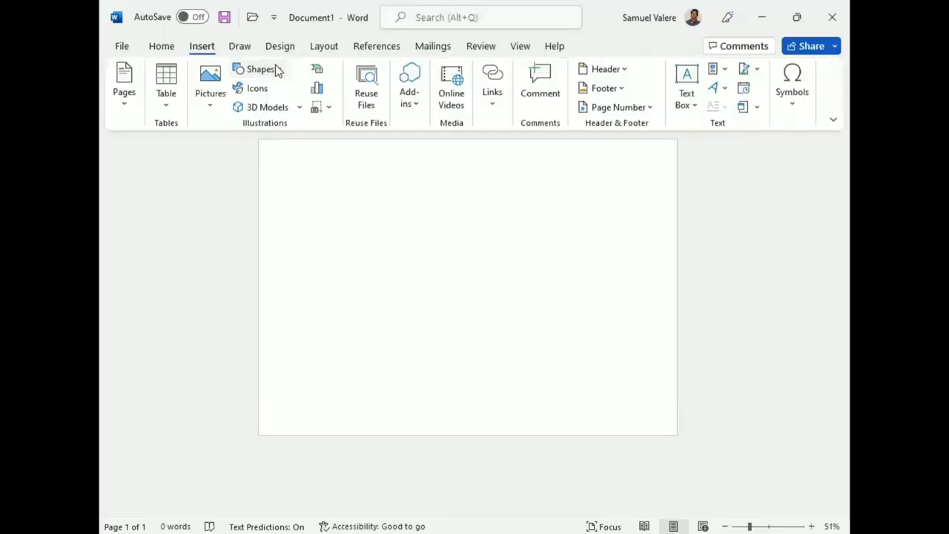
click(273, 68)
drag(270, 144, 676, 434)
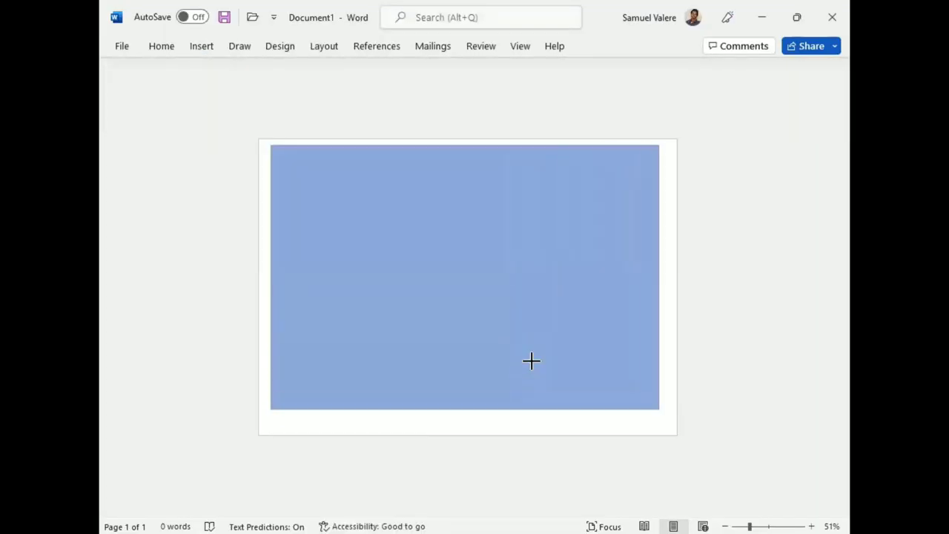
drag(267, 288, 259, 288)
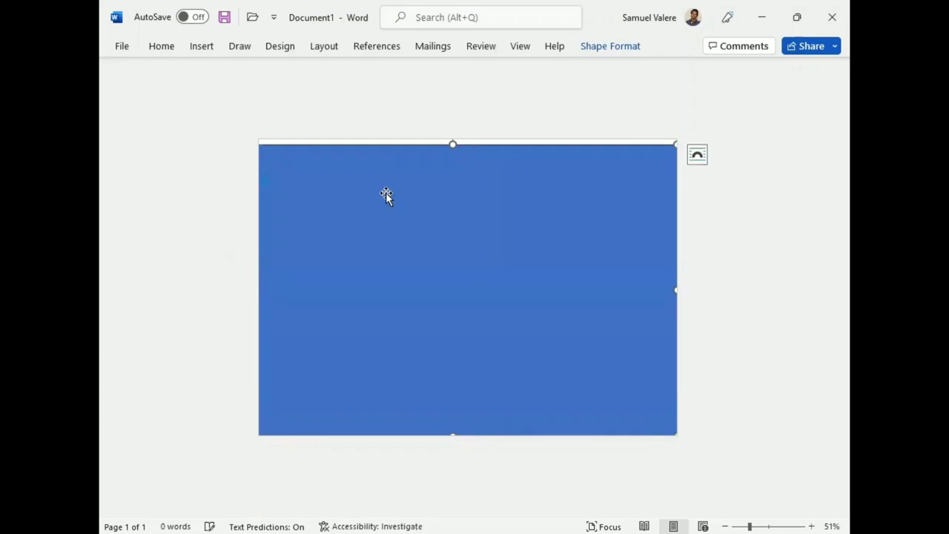
drag(452, 143, 453, 138)
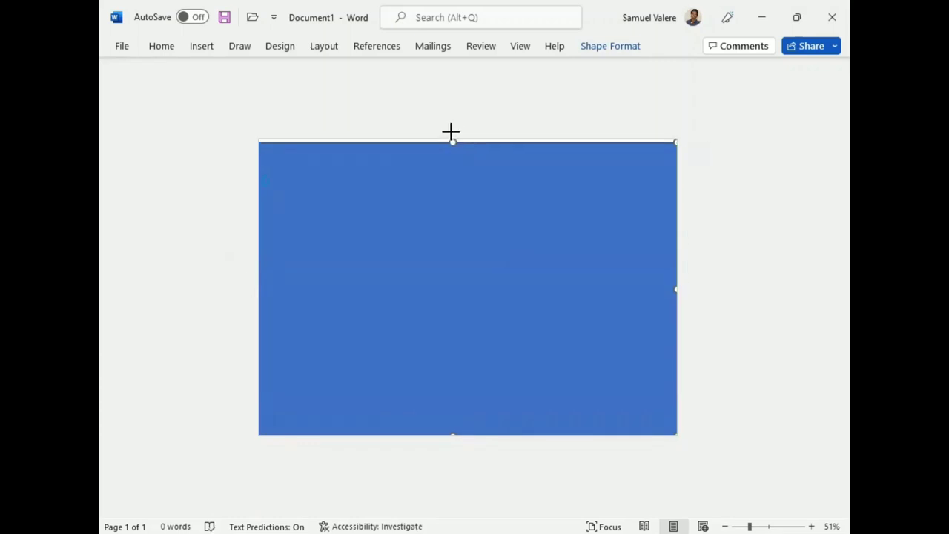
Fill the page rectangle with white and set its outline to No Outline
click(604, 46)
click(347, 69)
click(332, 108)
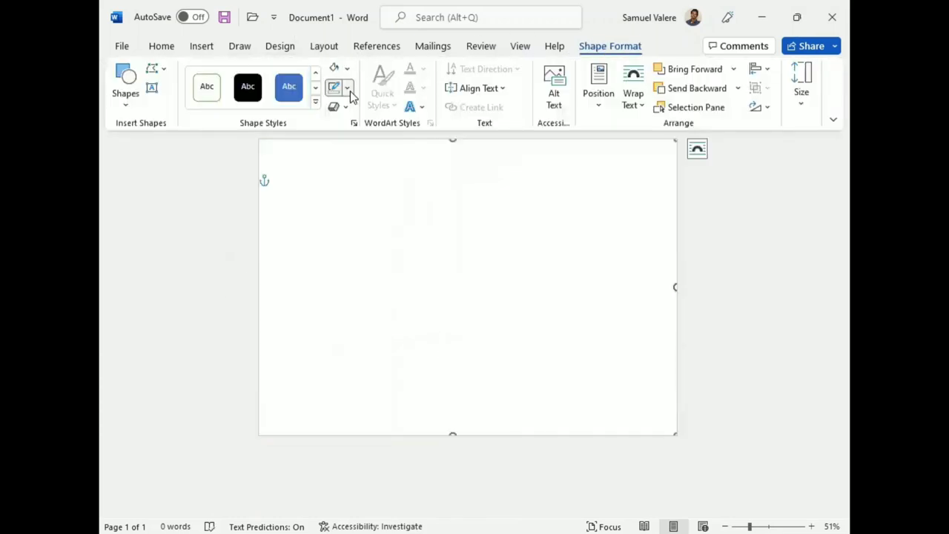
click(343, 293)
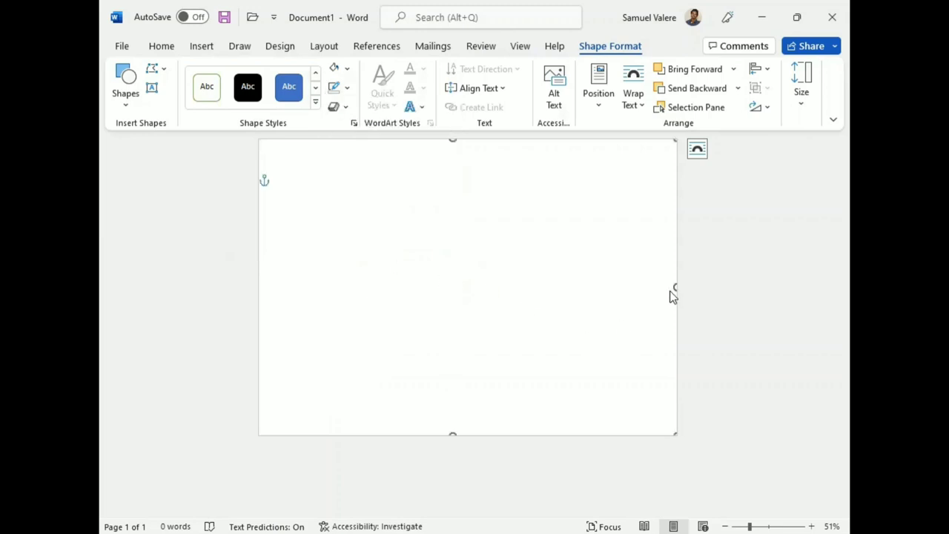
click(609, 46)
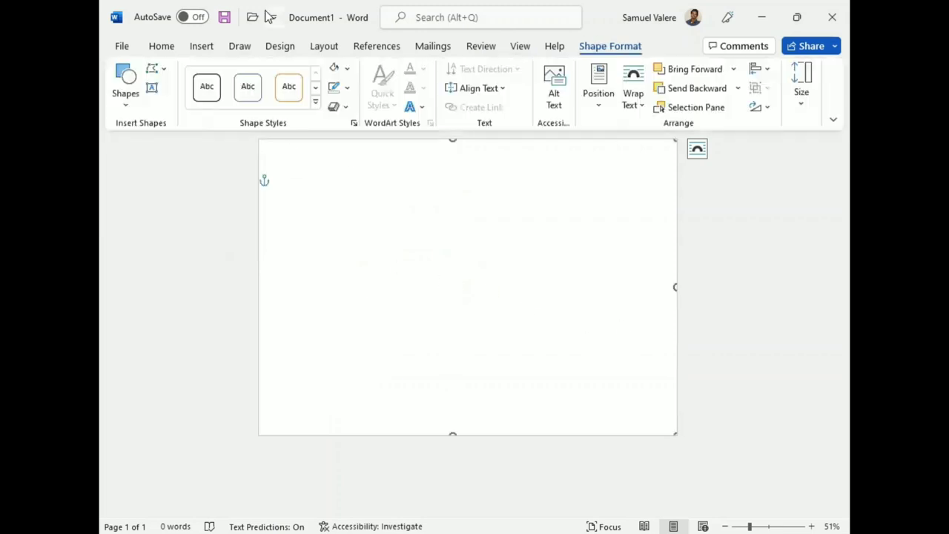
click(126, 106)
Draw a right triangle, rotate it, and snap its wide end into the top-left corner
click(163, 286)
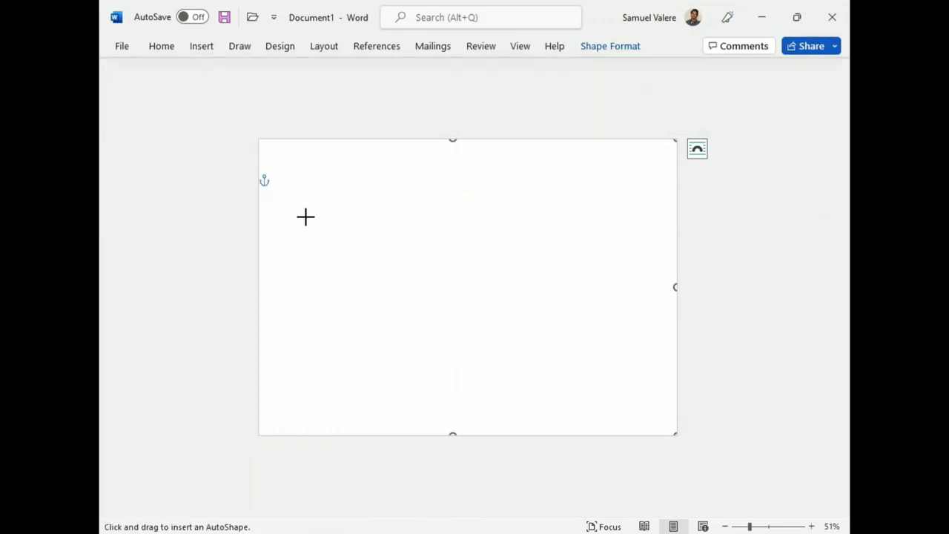
drag(303, 213, 458, 376)
drag(457, 215, 428, 239)
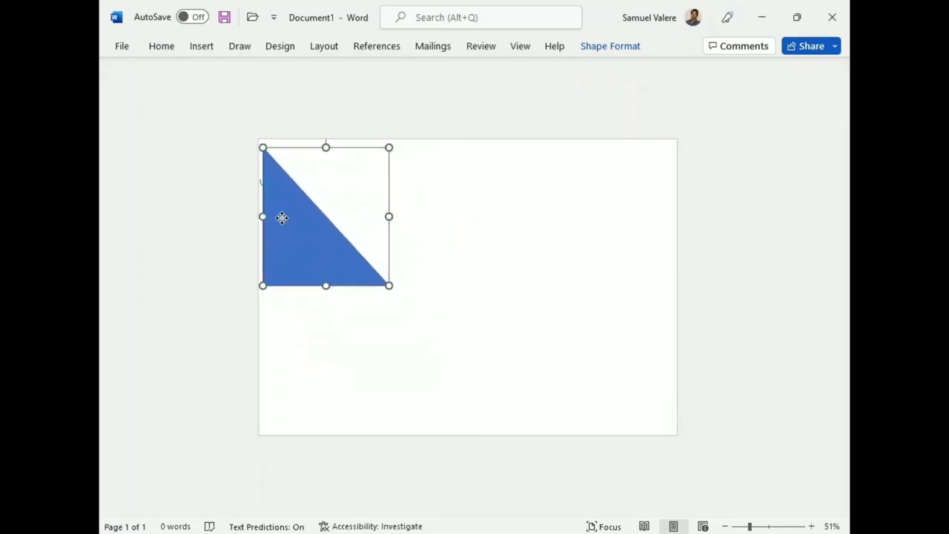
drag(321, 312, 303, 247)
mouse_move(341, 142)
mouse_down()
mouse_move(380, 166)
mouse_move(418, 238)
mouse_up()
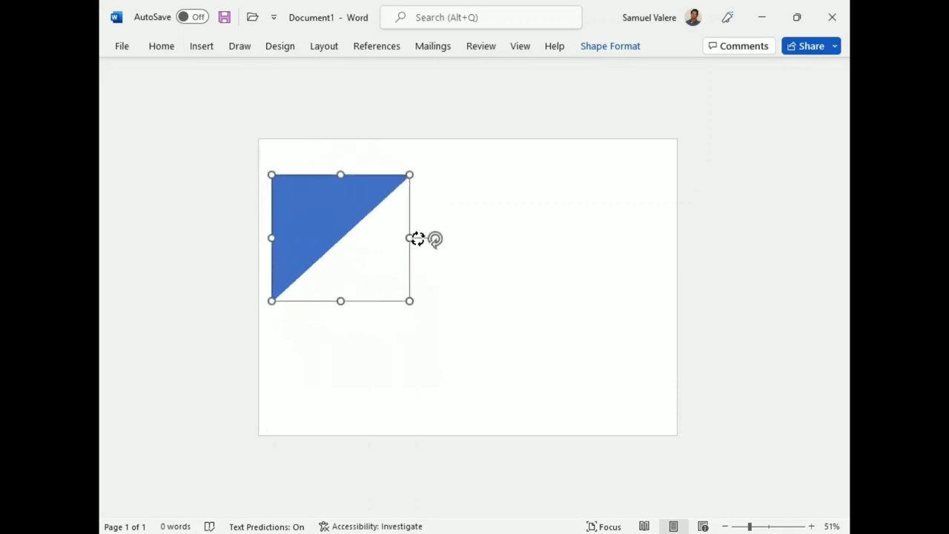
drag(302, 202, 294, 176)
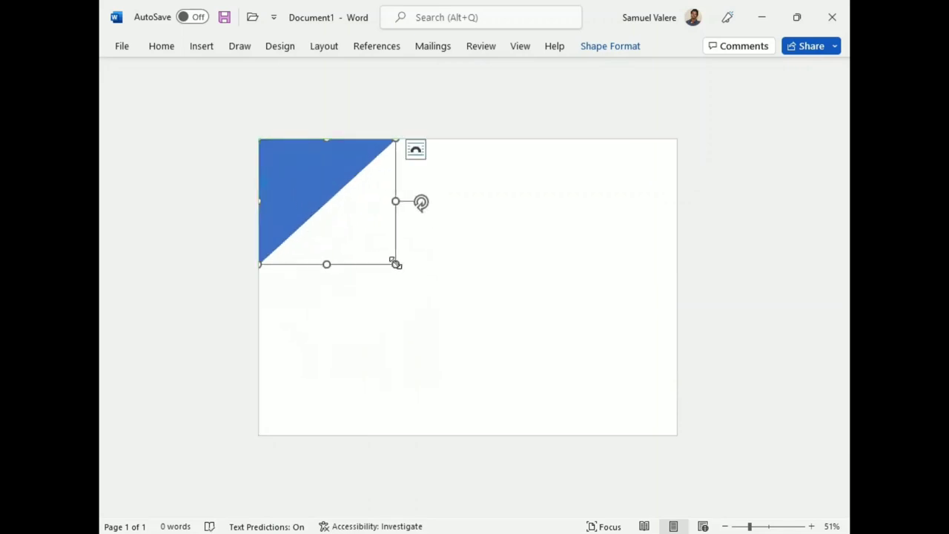
Make the triangle narrower and stretch it down to the full page height
drag(395, 263, 377, 312)
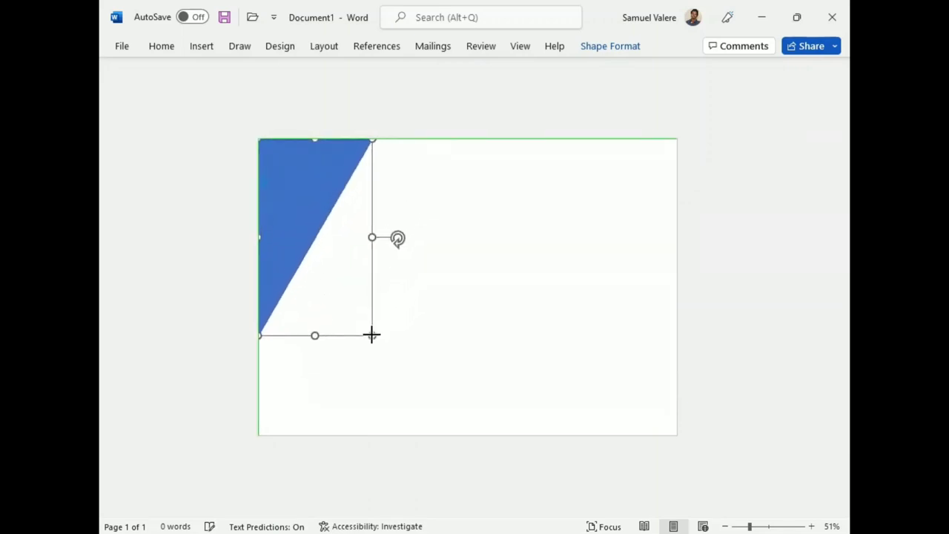
drag(377, 312, 379, 417)
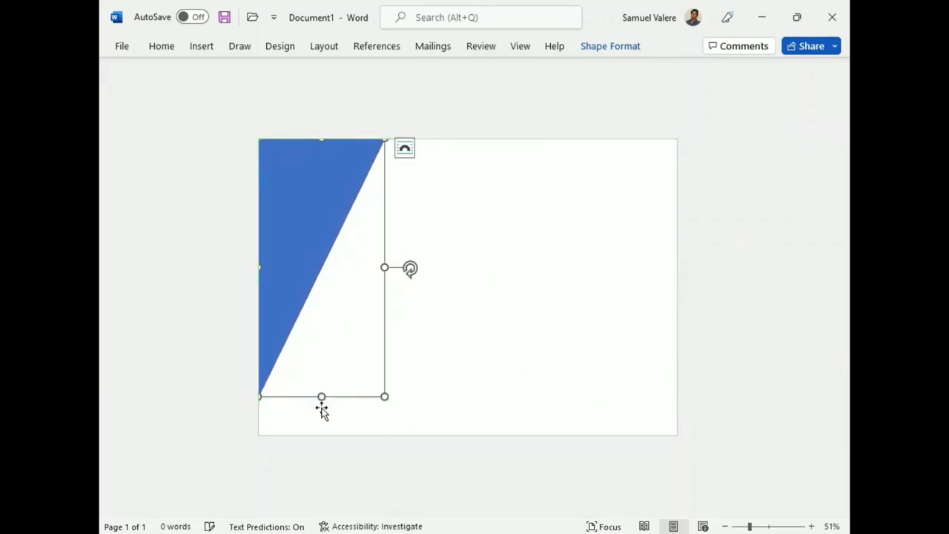
key(Down)
key(Down)
key(Down)
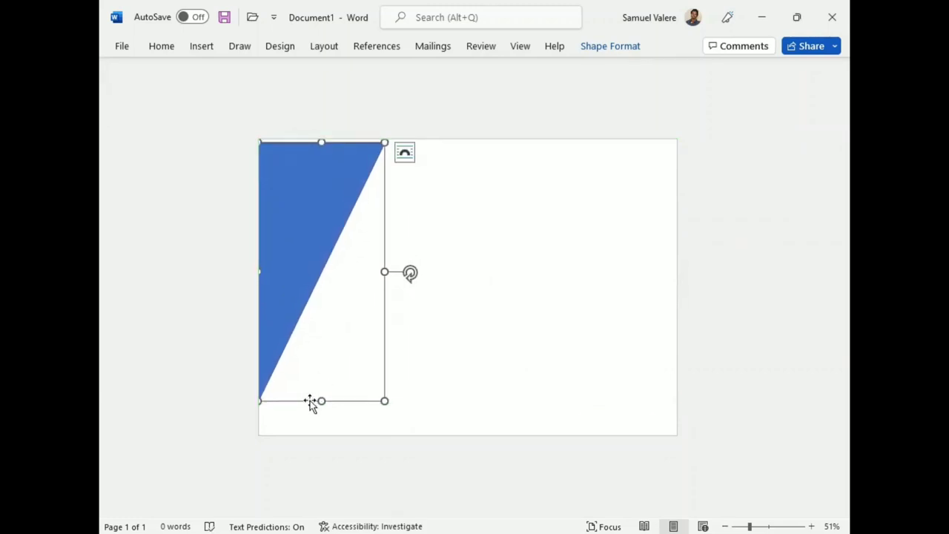
drag(319, 404, 319, 428)
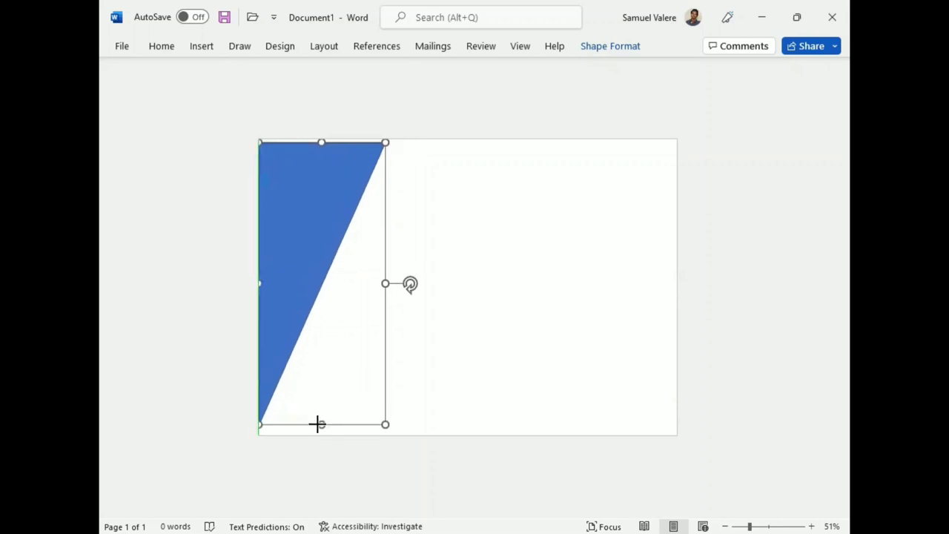
key(Up)
key(Up)
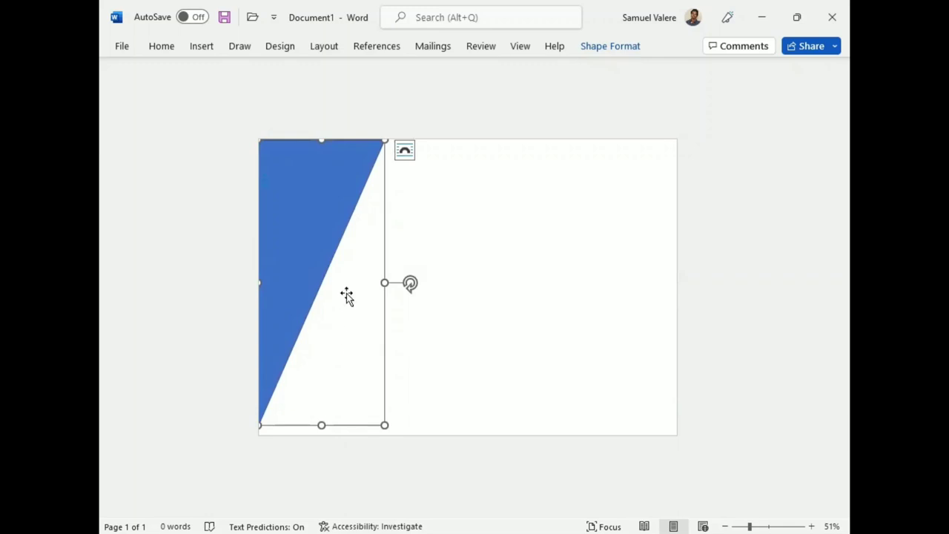
Copy the triangle to the page's right edge and flip it horizontally
drag(348, 301, 587, 252)
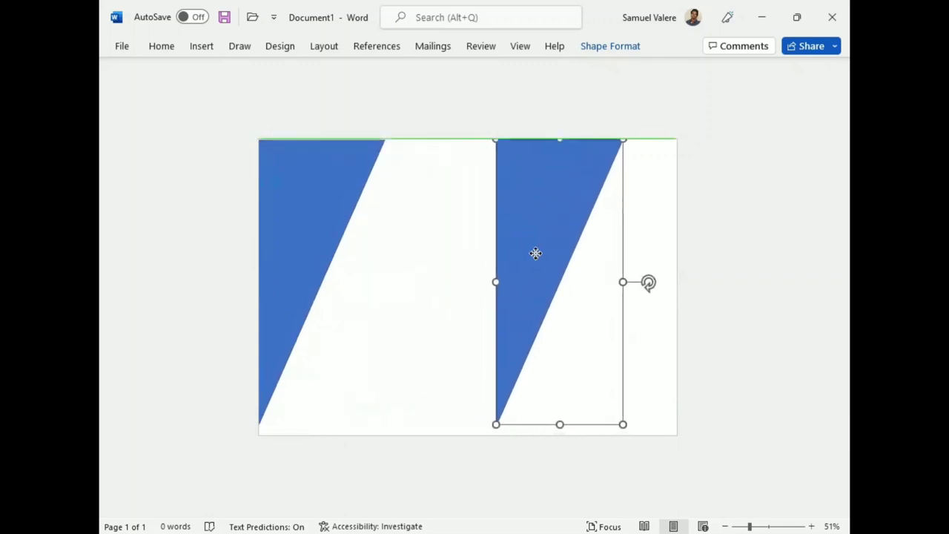
click(604, 46)
click(763, 108)
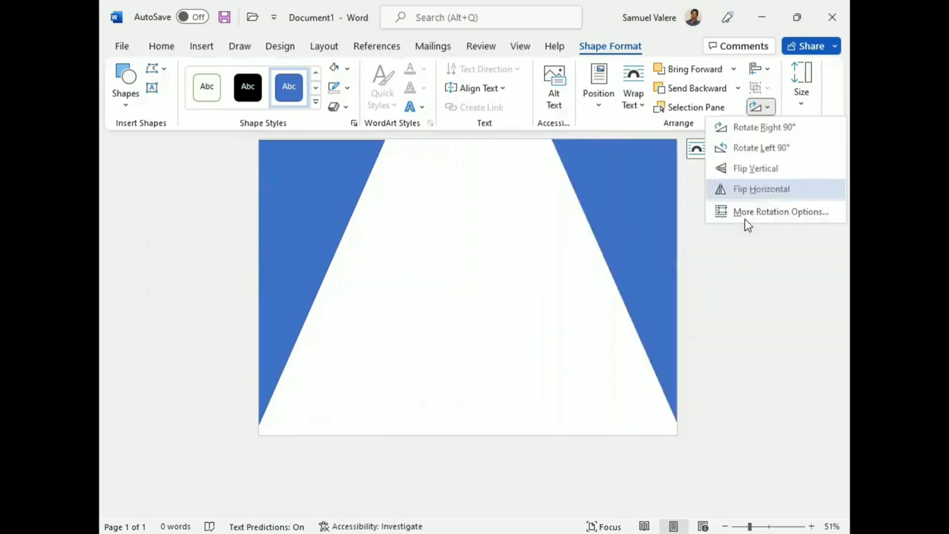
click(752, 189)
Select both side triangles together for outline formatting
click(291, 209)
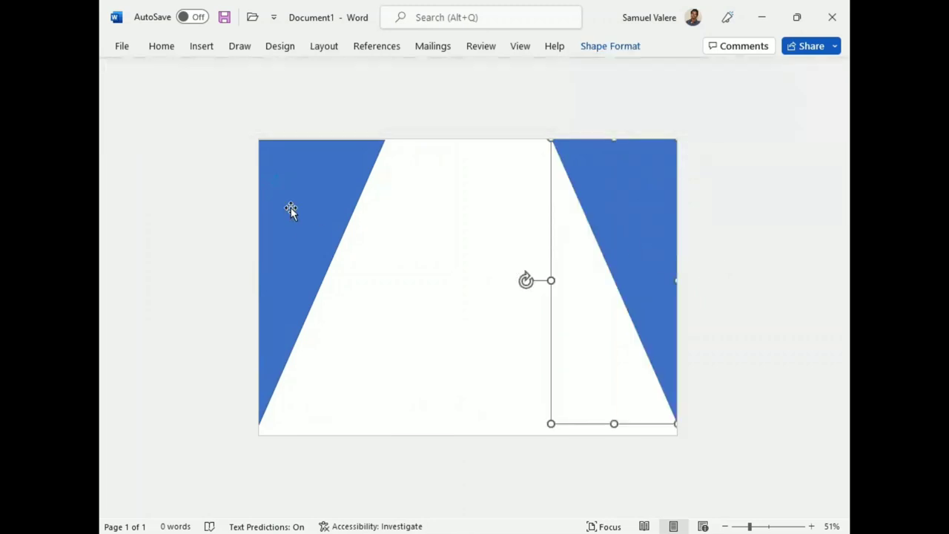
shift+click(294, 208)
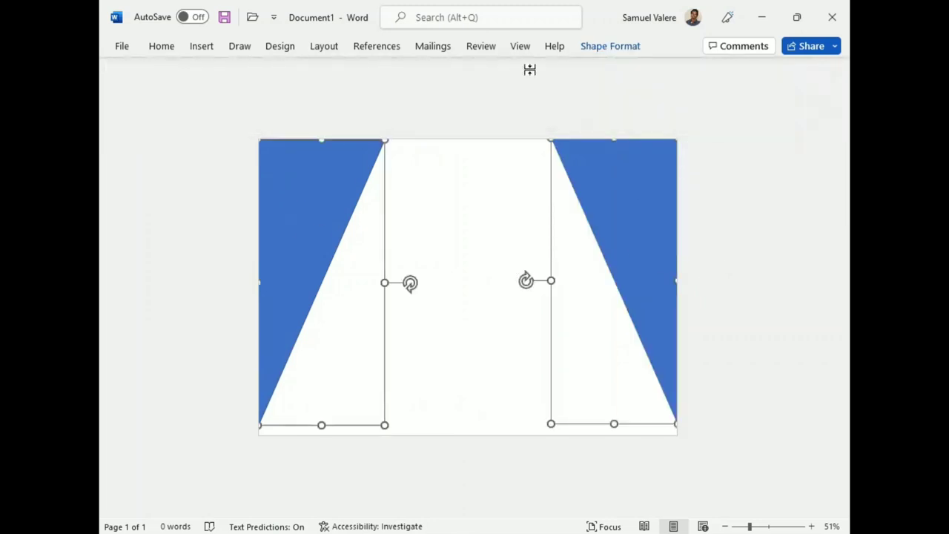
click(609, 46)
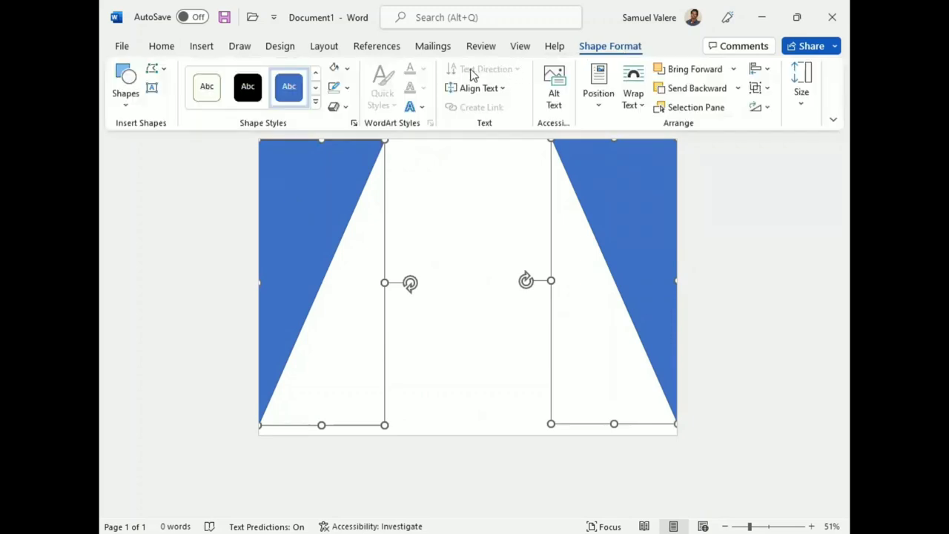
click(345, 87)
Remove both triangles' outlines and give them a gradient fill angled at 225°
click(374, 292)
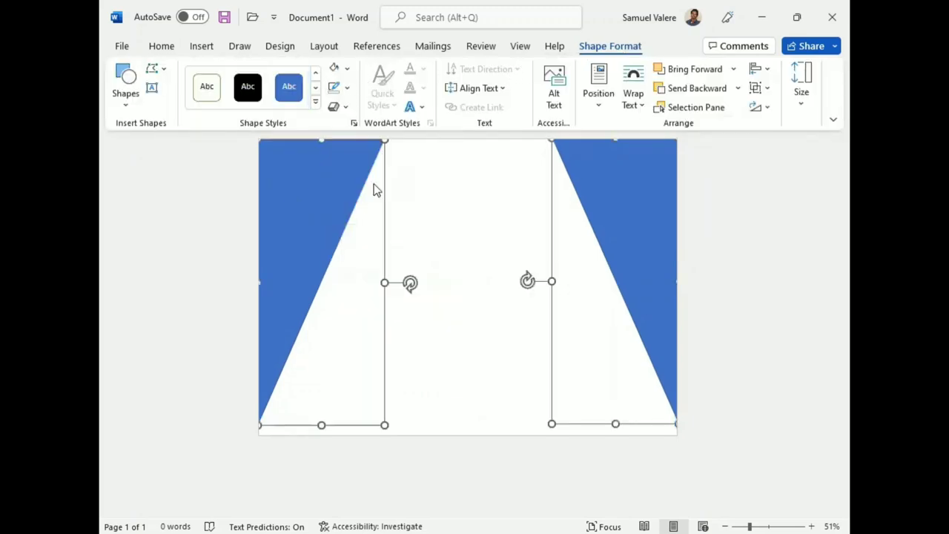
click(339, 69)
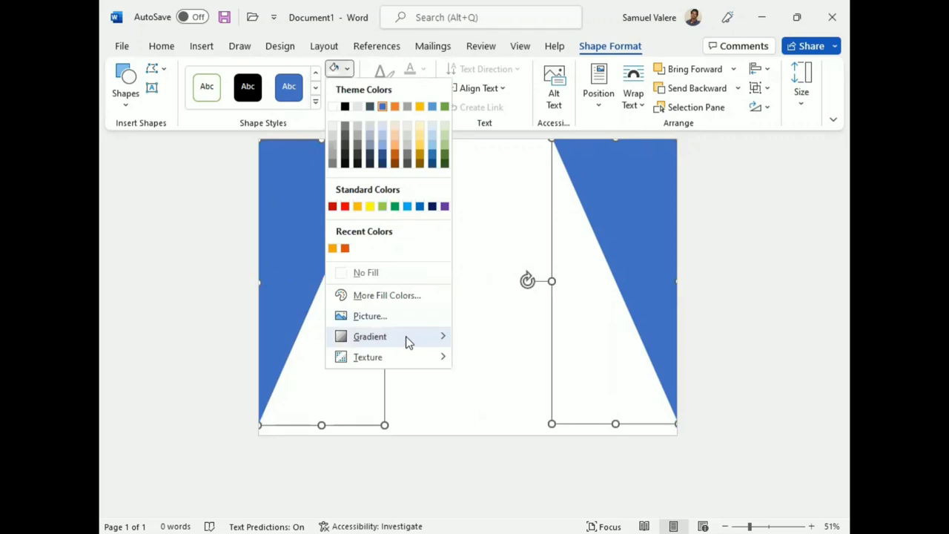
mouse_move(388, 337)
click(468, 229)
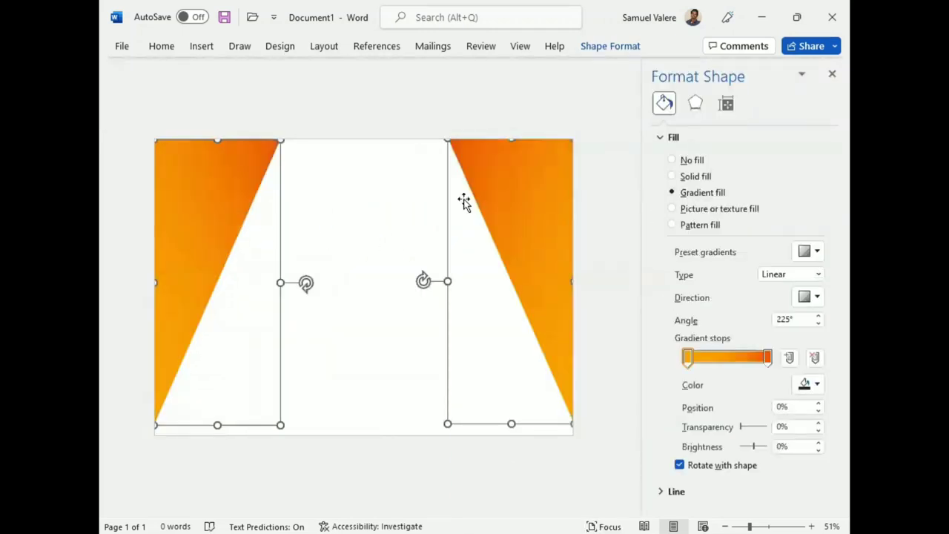
click(816, 296)
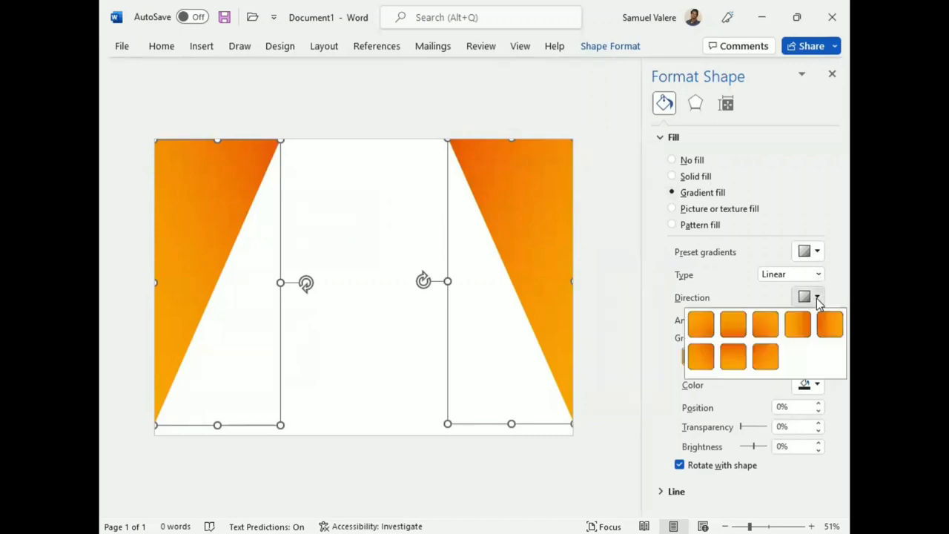
click(767, 356)
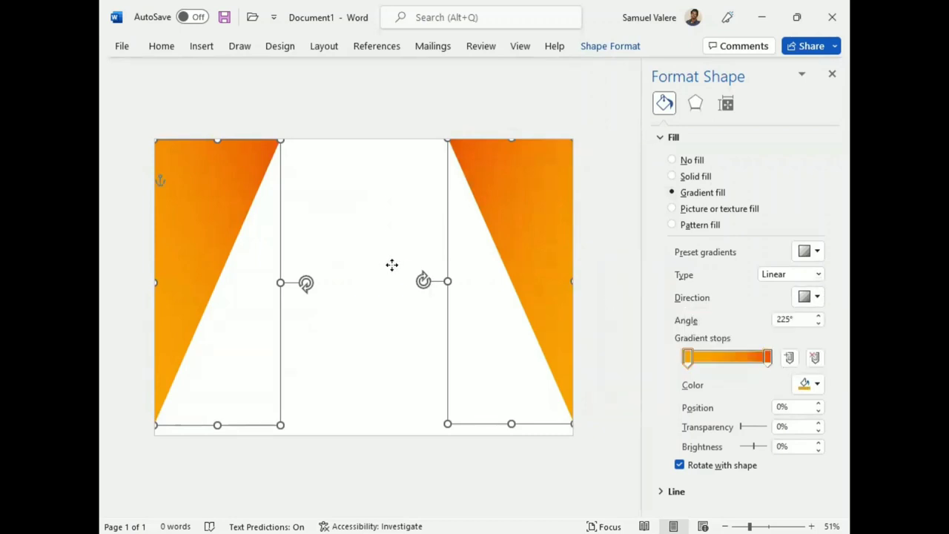
Set the left triangle's gradient direction to run top to bottom at 180°
click(189, 186)
click(189, 186)
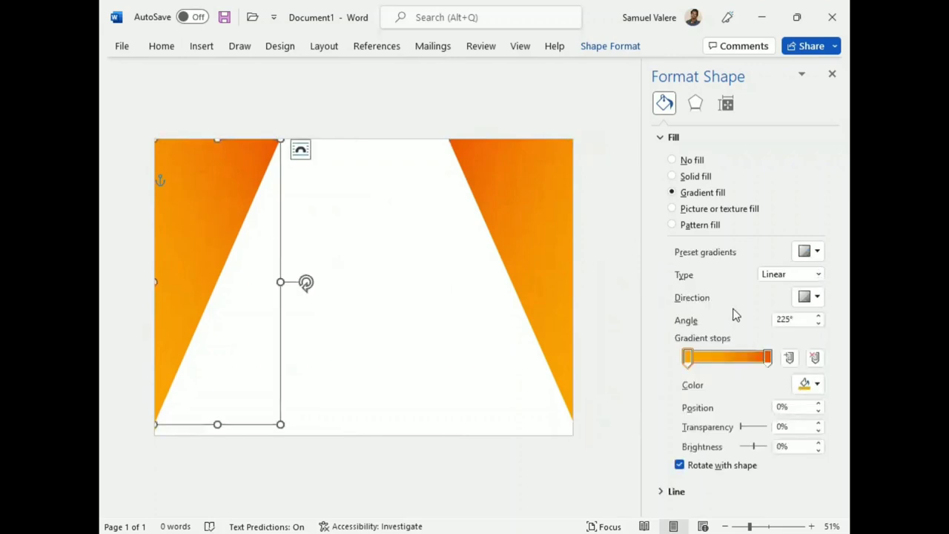
click(819, 297)
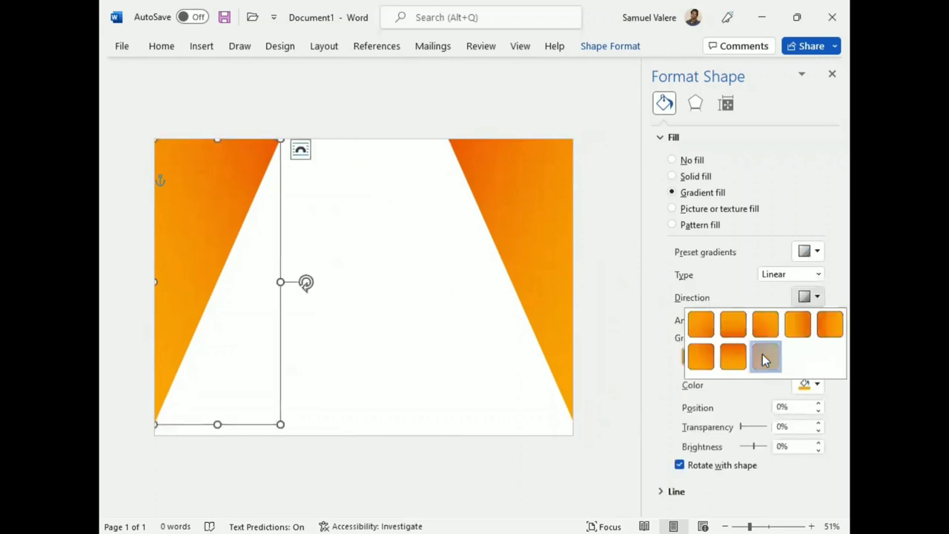
click(764, 355)
click(819, 297)
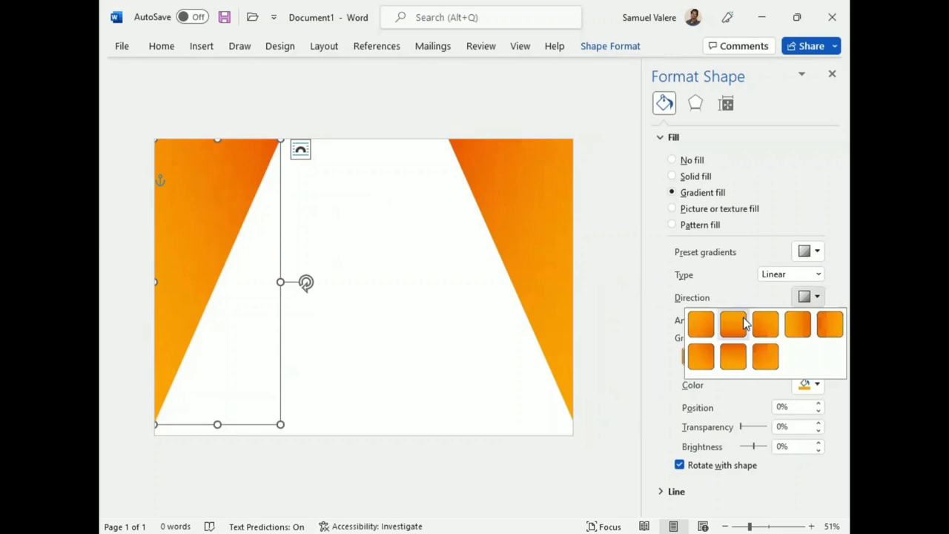
click(699, 322)
click(818, 297)
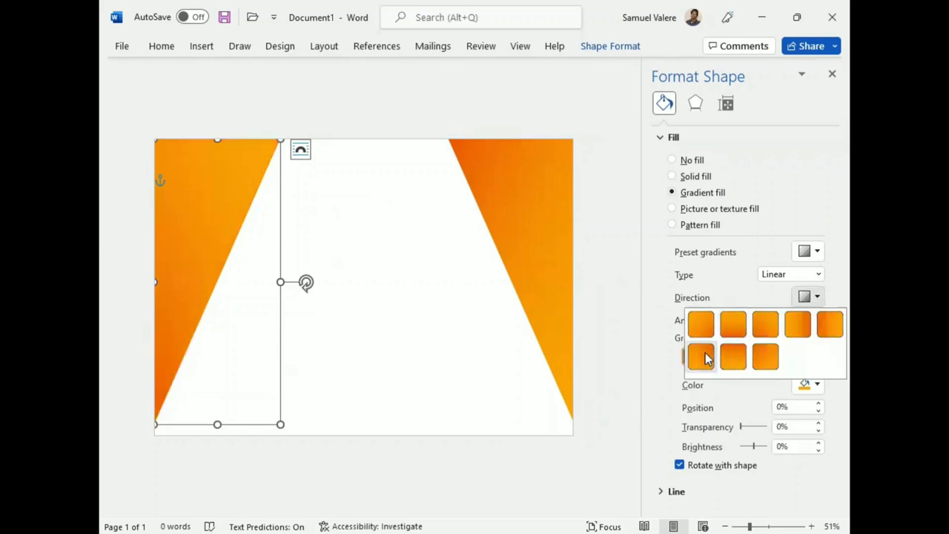
click(704, 356)
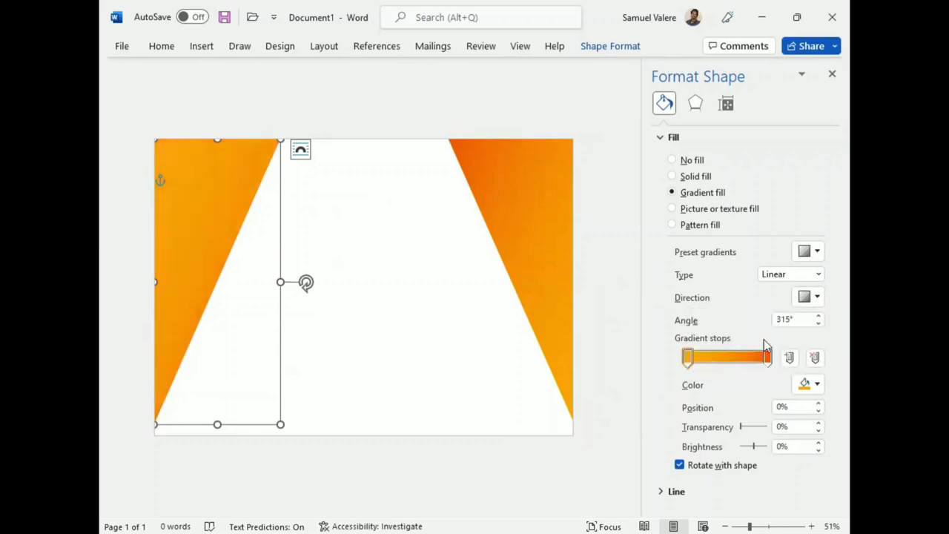
click(818, 297)
click(816, 325)
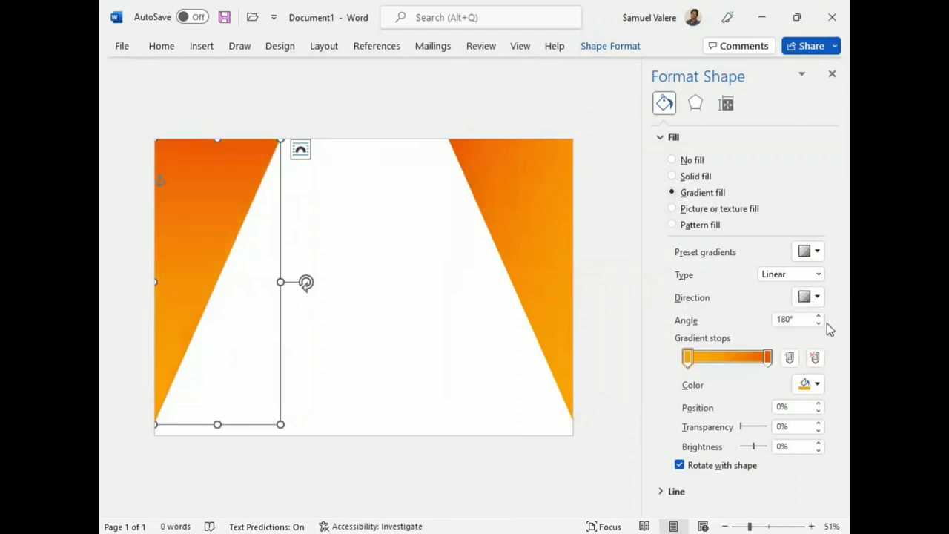
Give the right triangle the same top-to-bottom 180° gradient and close the Format Shape pane
click(527, 219)
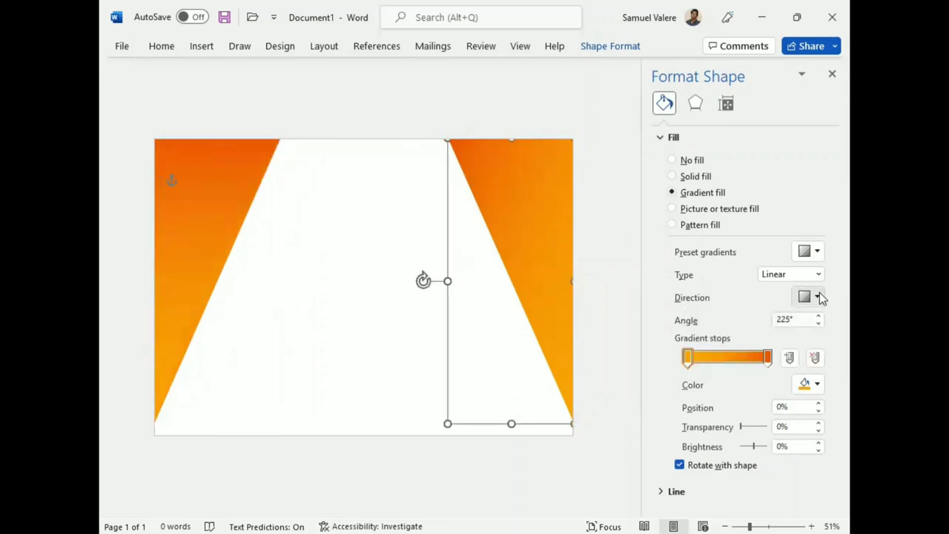
click(817, 297)
click(828, 326)
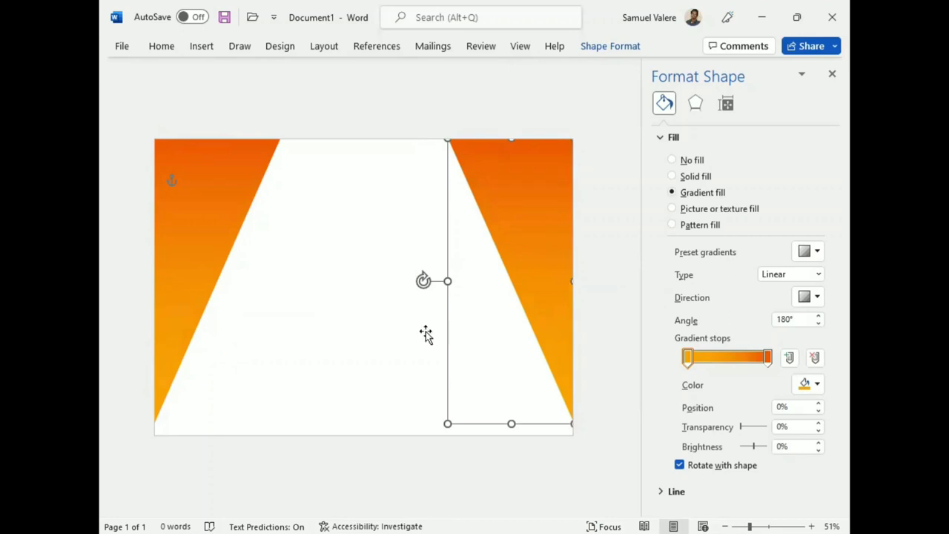
click(832, 73)
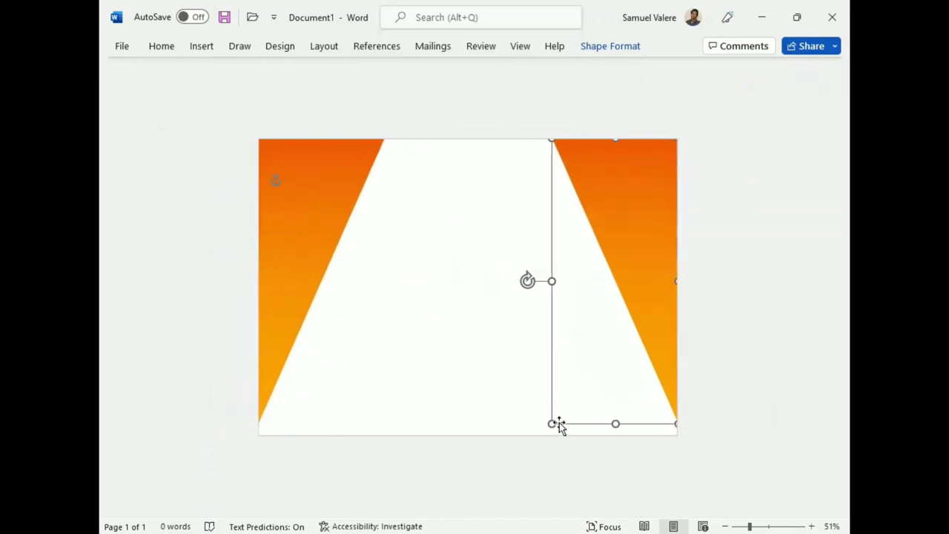
Pull the inner edges of the right and left orange shapes toward the centre, leaving a narrow white gap
drag(551, 280, 485, 280)
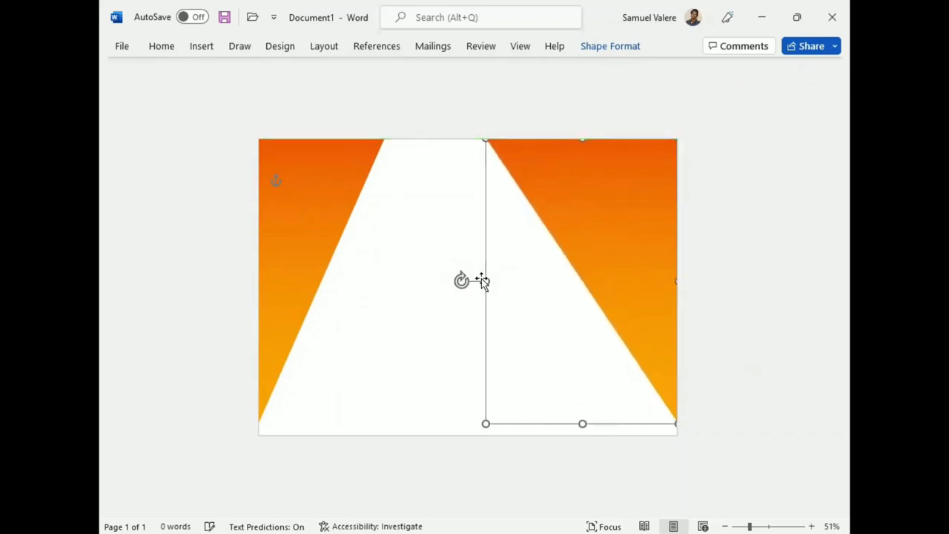
click(321, 212)
drag(383, 280, 440, 283)
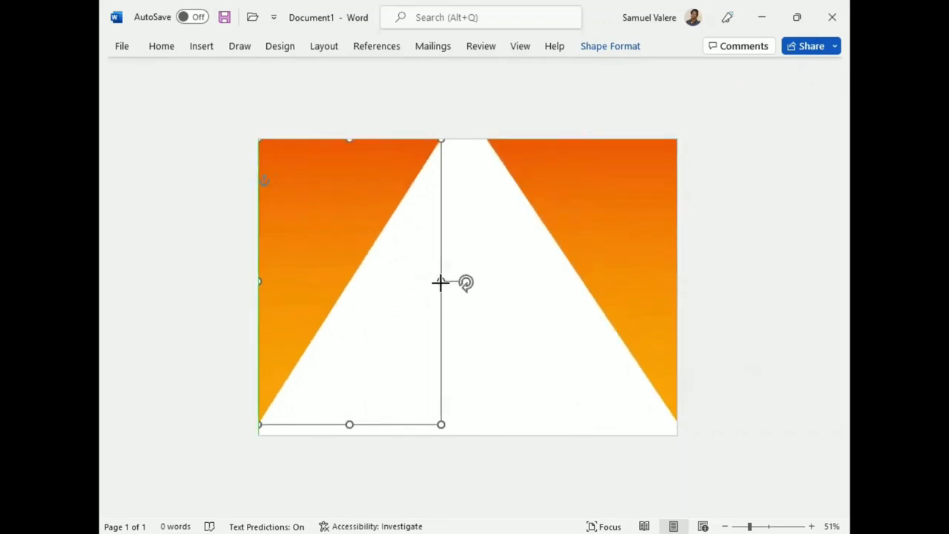
click(579, 198)
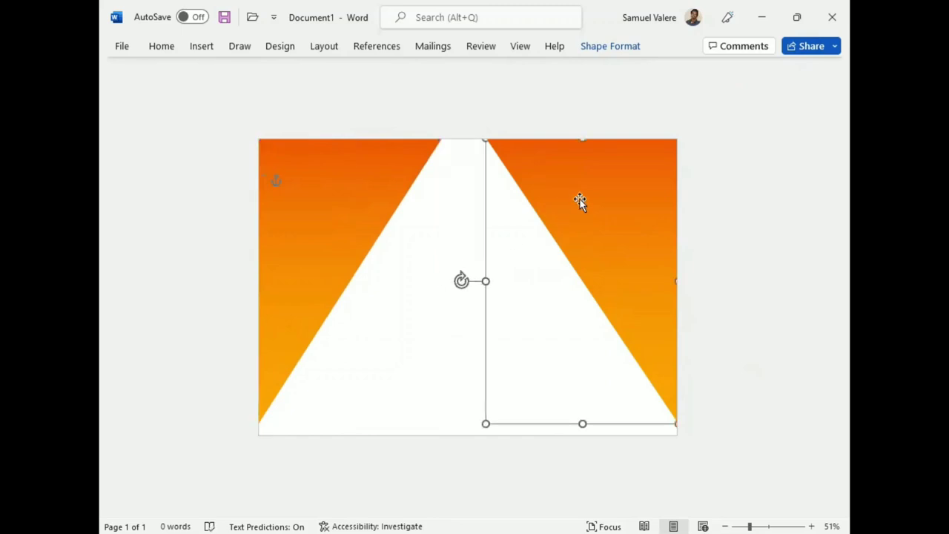
shift+click(370, 180)
drag(370, 180, 360, 180)
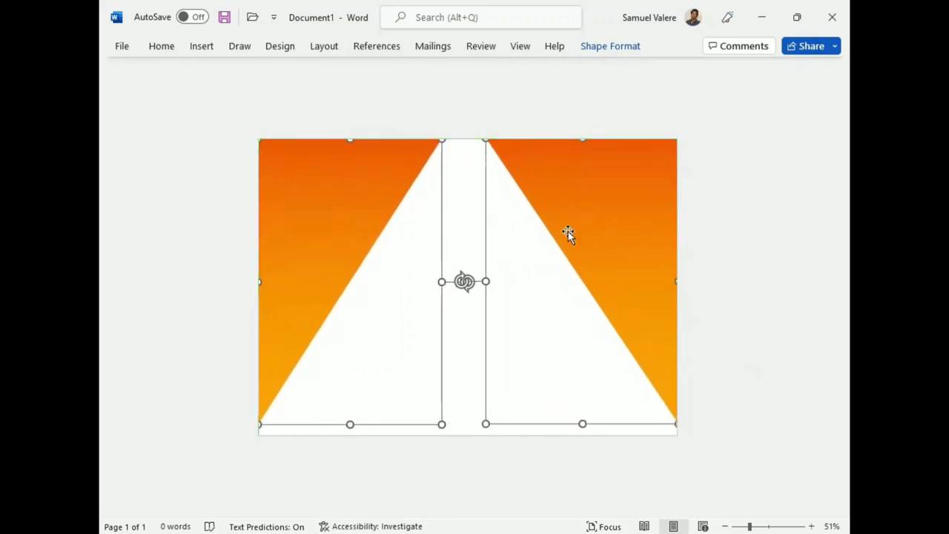
click(759, 242)
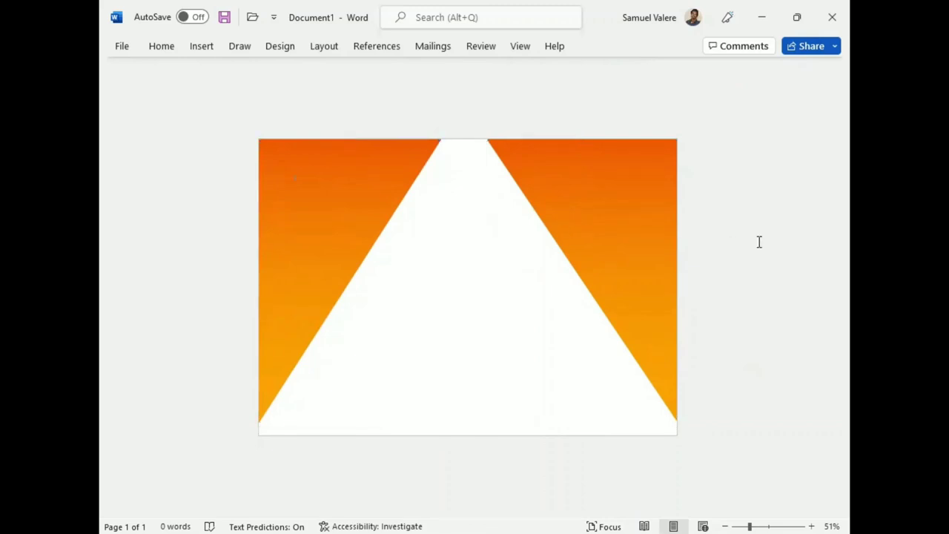
Draw a large rectangle over the orange page and centre it with the guides
click(198, 46)
click(271, 70)
click(311, 108)
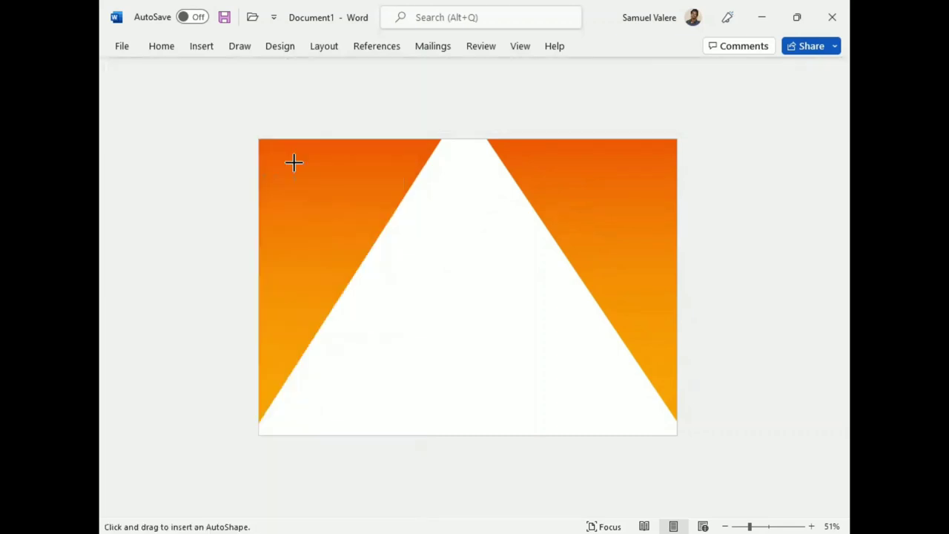
drag(294, 162, 648, 406)
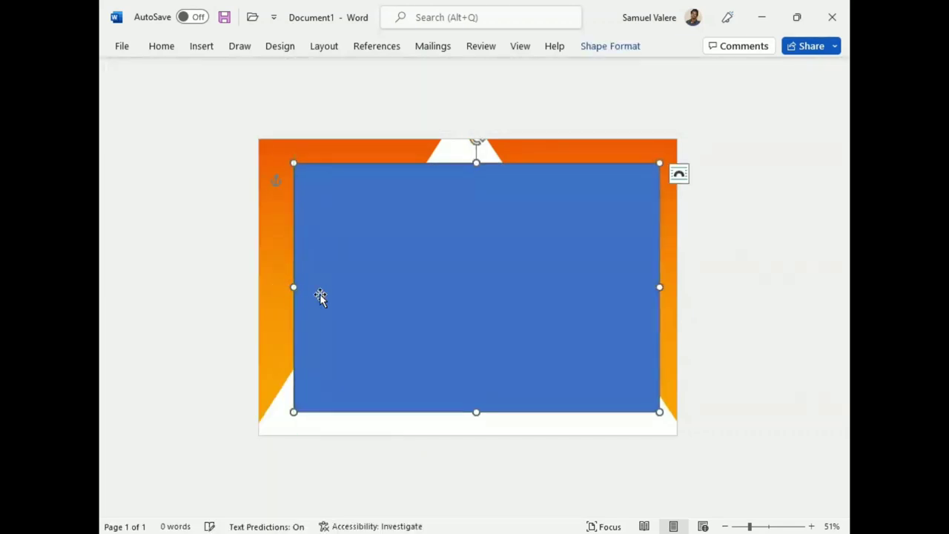
drag(395, 303, 388, 302)
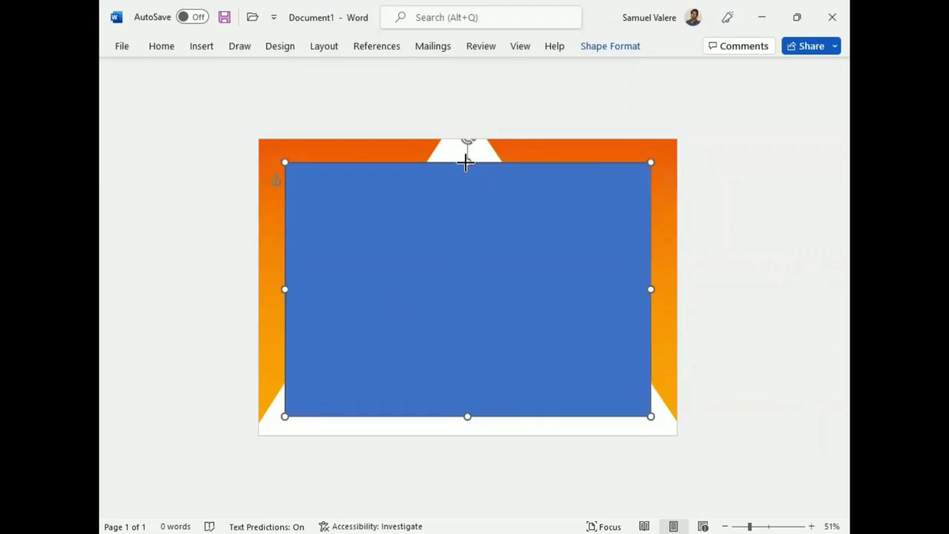
Widen the left orange shape slightly, then reselect the blue rectangle
click(507, 153)
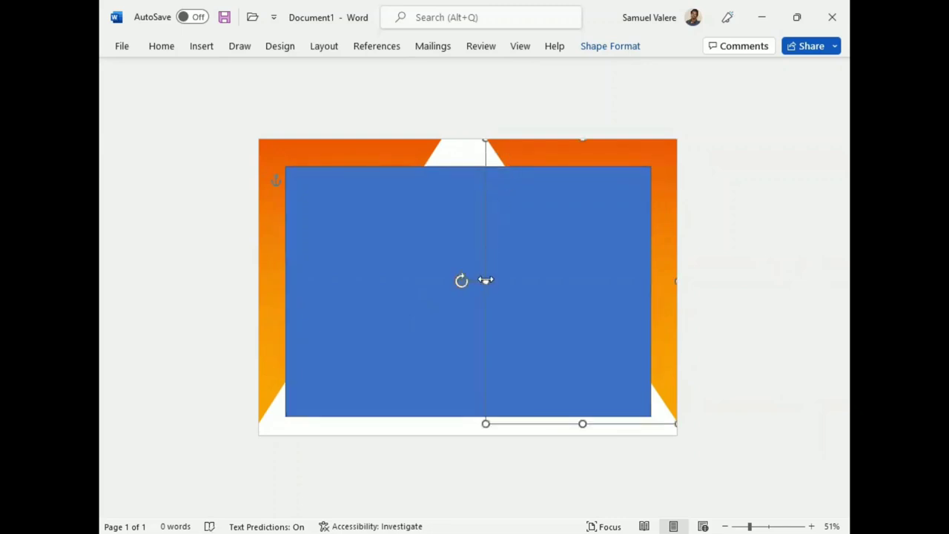
click(408, 153)
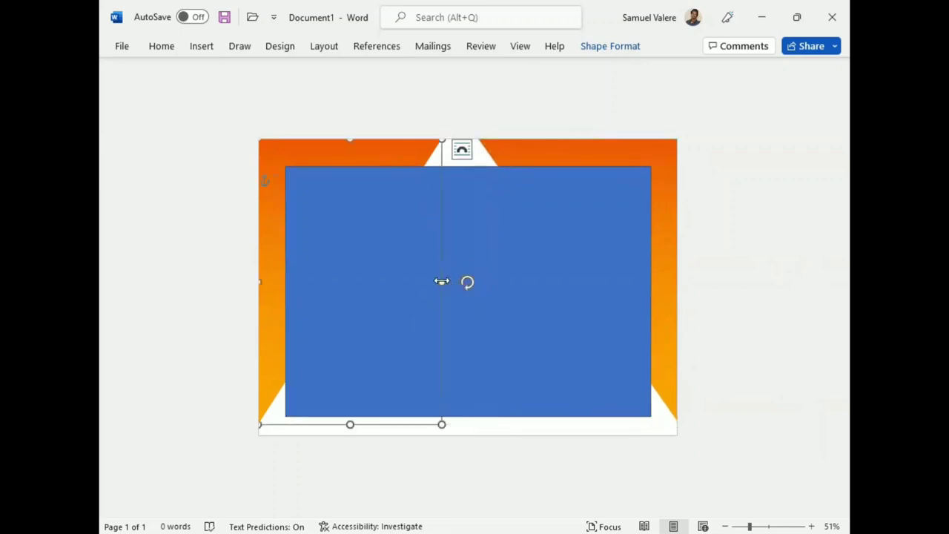
drag(442, 281, 451, 282)
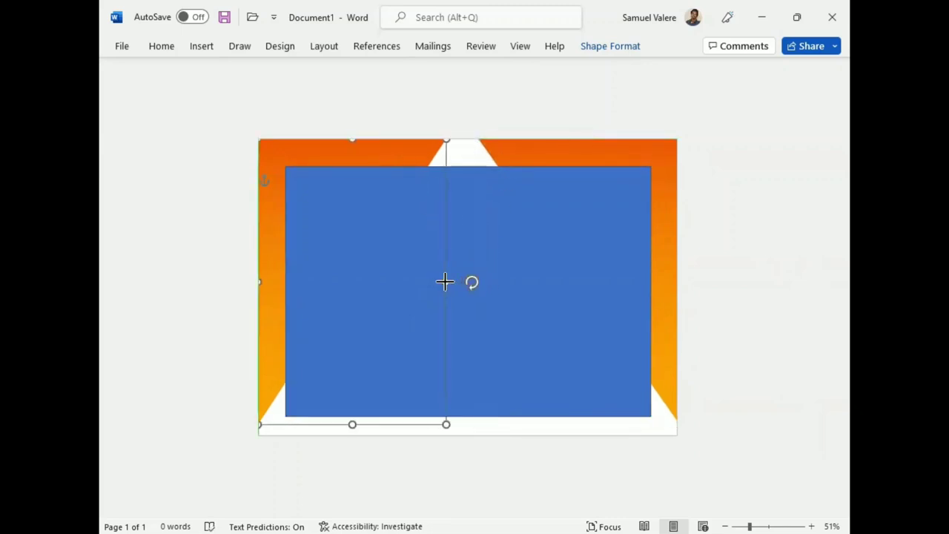
click(504, 226)
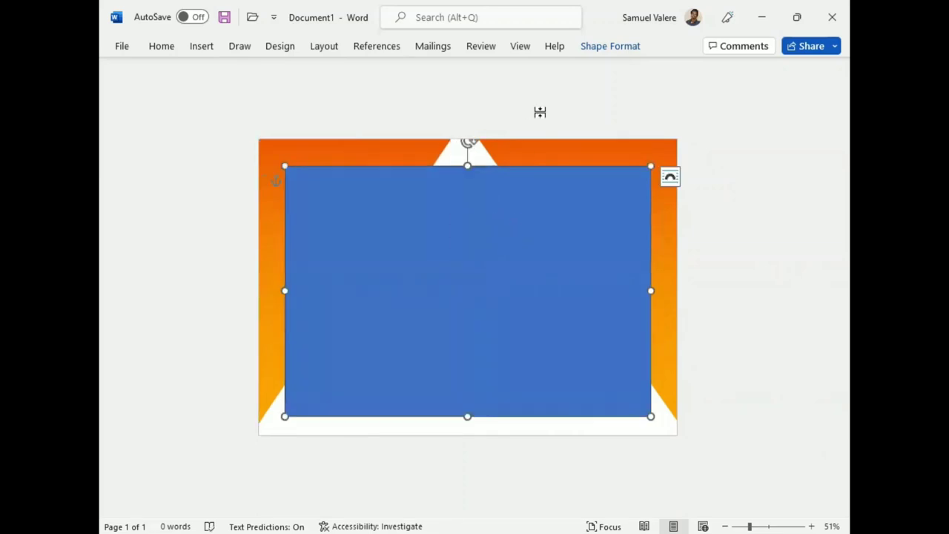
click(610, 46)
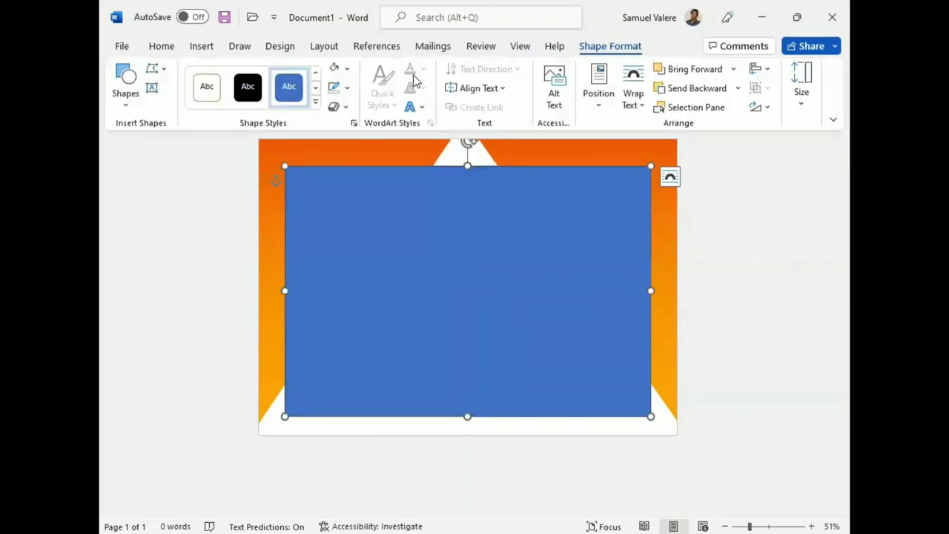
Give the central rectangle No Outline and a Gray, Accent 3, Lighter 80% fill
click(348, 90)
click(342, 293)
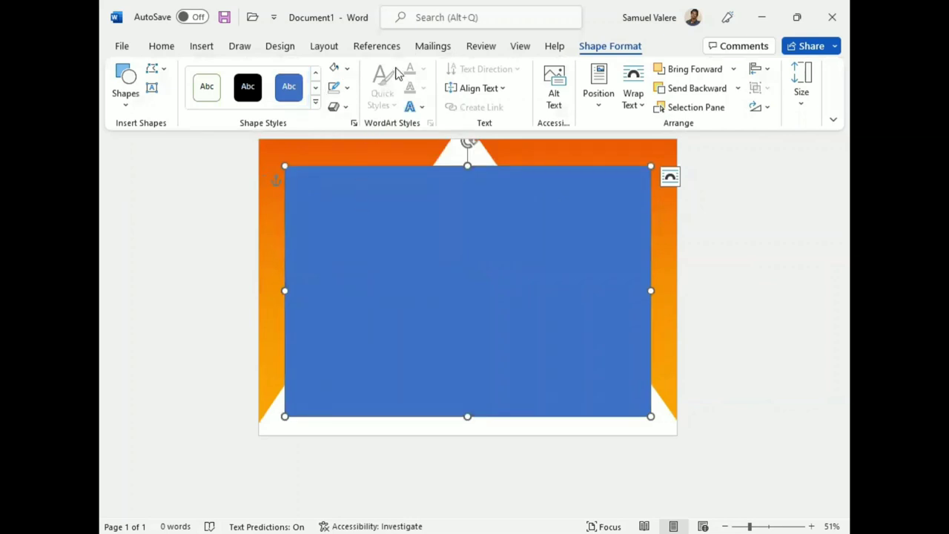
click(346, 68)
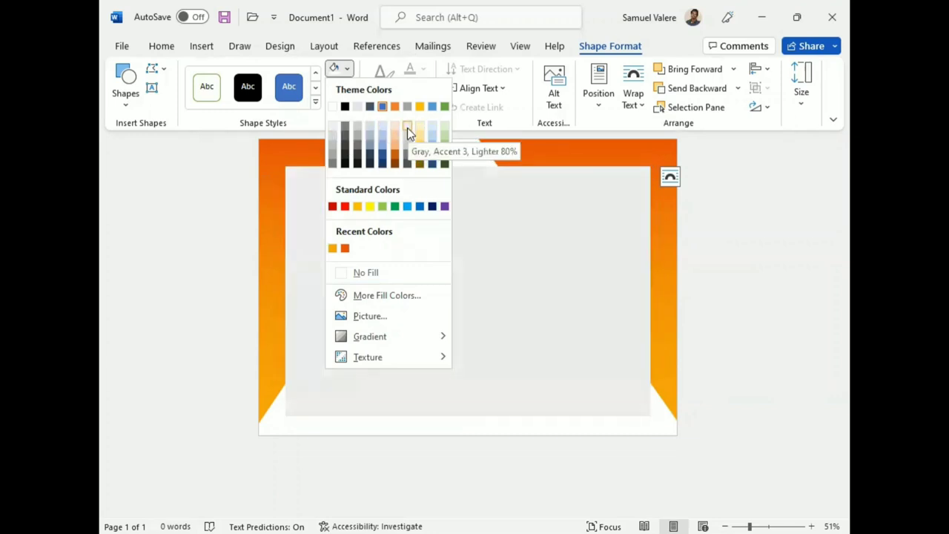
click(407, 128)
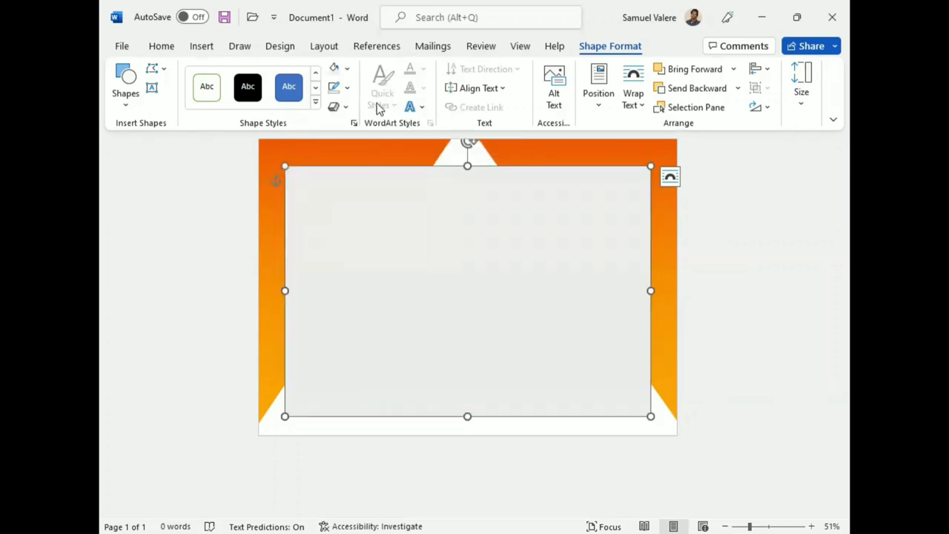
click(126, 88)
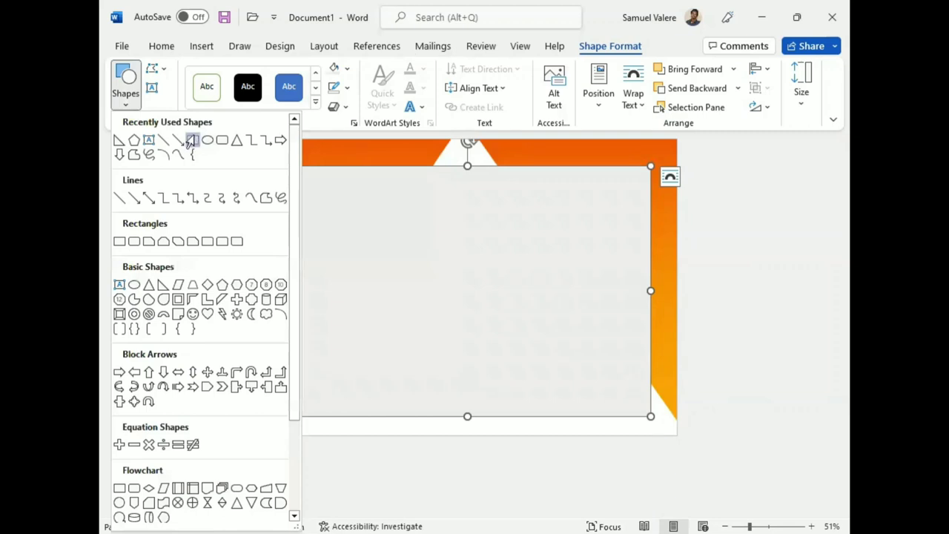
Draw a small rectangle and nudge it into the grey panel's top-left corner
click(189, 140)
drag(298, 180, 392, 252)
drag(343, 217, 339, 211)
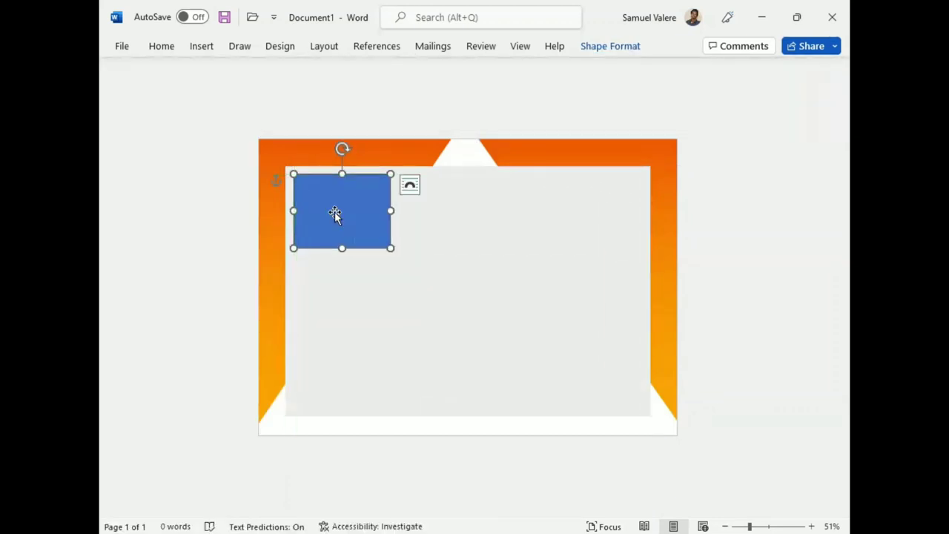
key(Left)
key(Left)
key(Left)
key(Left)
key(Left)
key(Up)
key(Up)
key(Up)
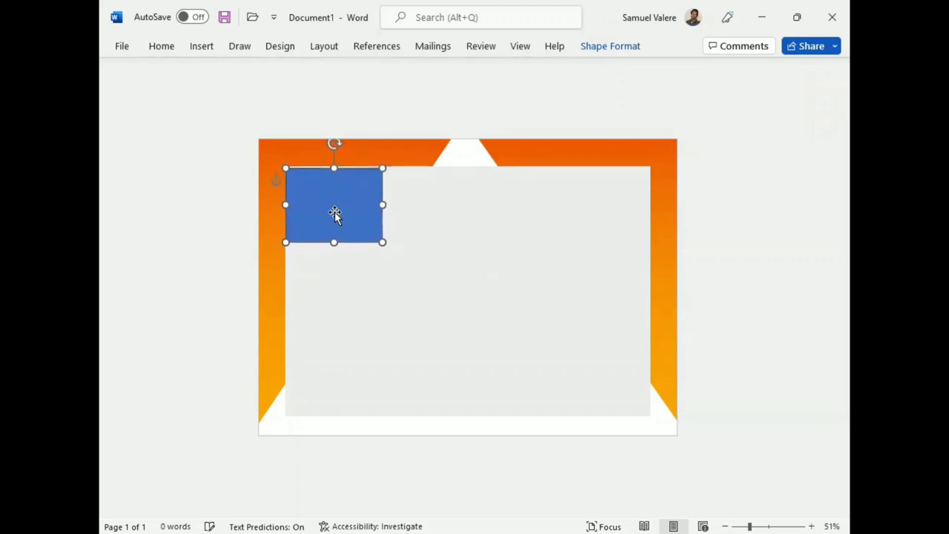
key(Up)
Remove the small rectangle's outline, keeping its blue fill
click(612, 46)
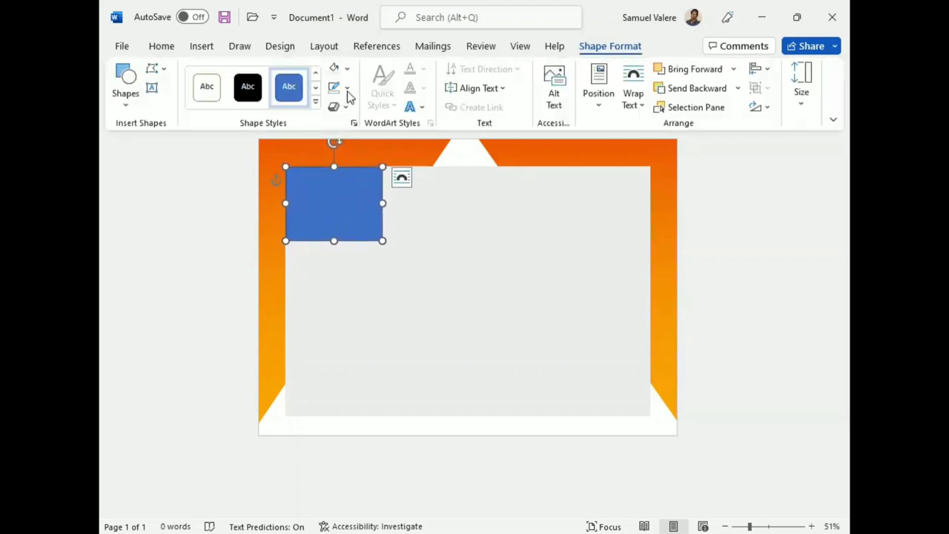
click(346, 87)
click(340, 293)
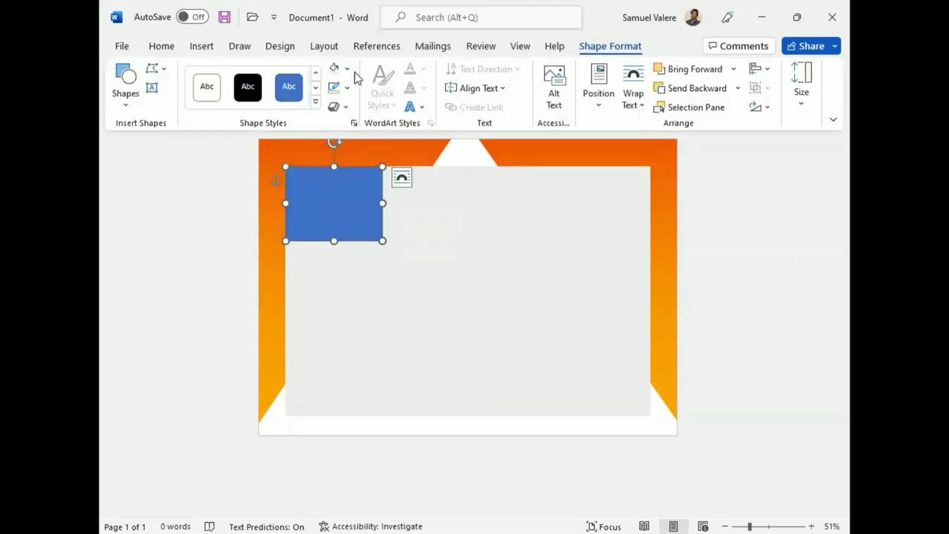
click(347, 68)
click(304, 204)
Enlarge the small rectangle and use Edit Points to turn it into a downward-pointing triangle
right_click(310, 178)
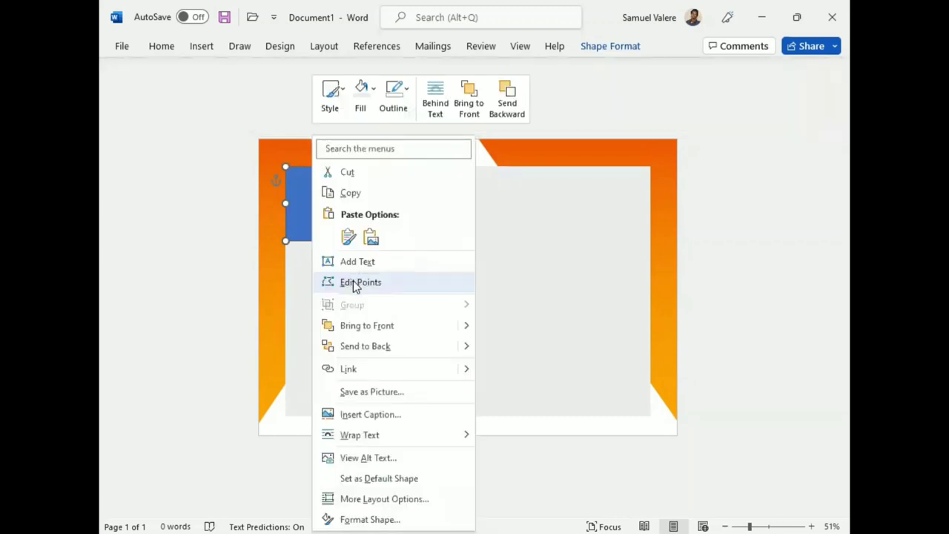
key(Escape)
drag(367, 241, 390, 247)
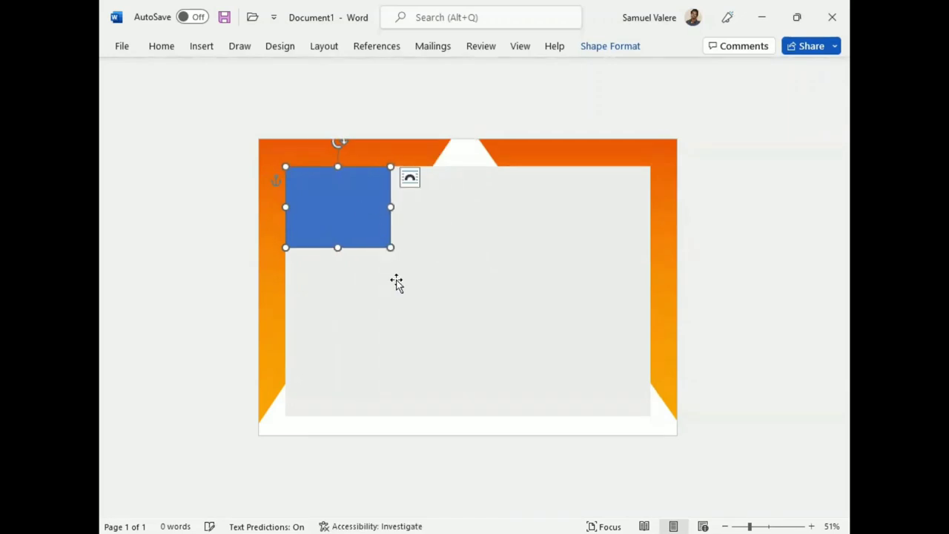
right_click(292, 242)
click(286, 247)
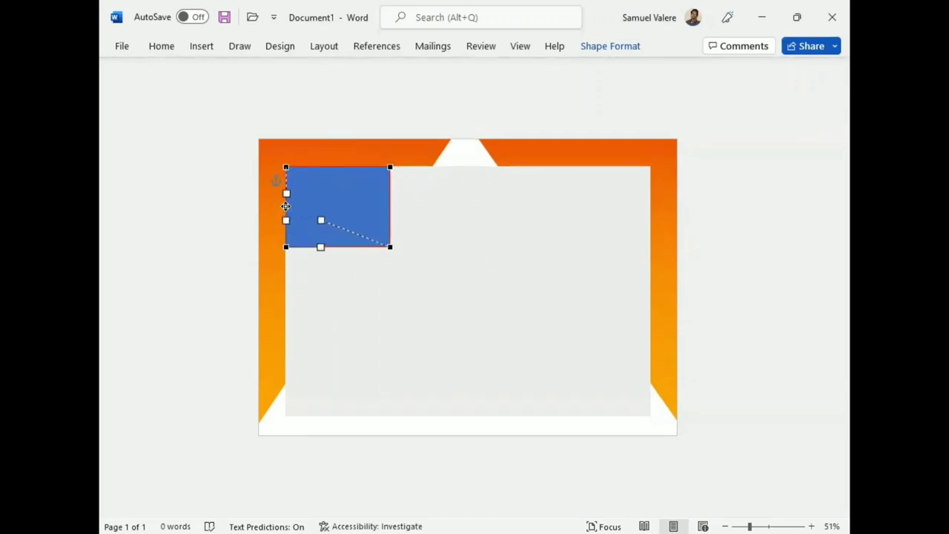
drag(285, 206, 286, 206)
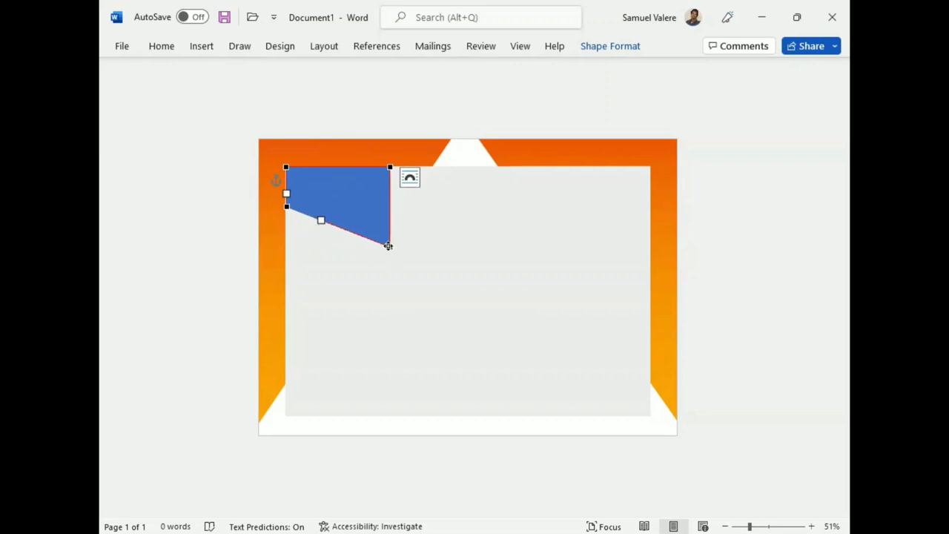
drag(387, 246, 322, 243)
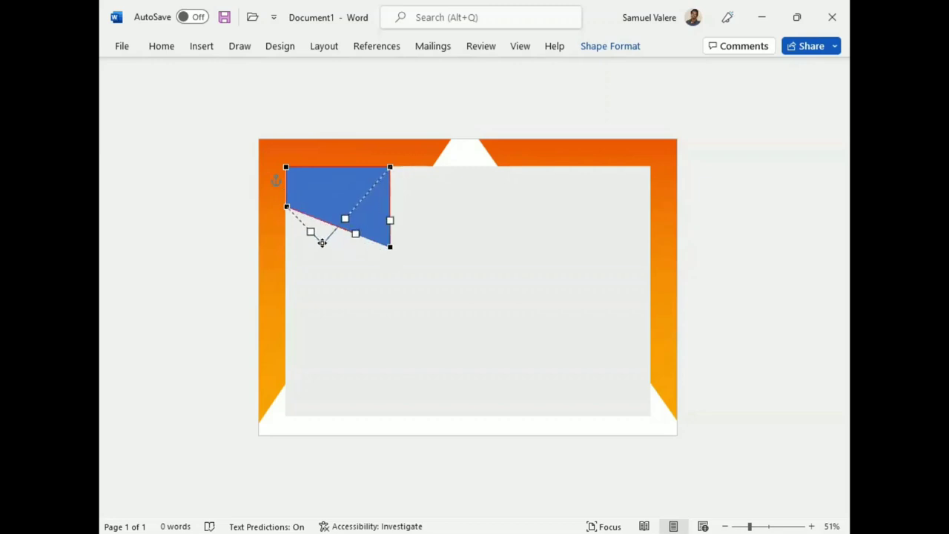
drag(322, 242, 328, 258)
click(445, 252)
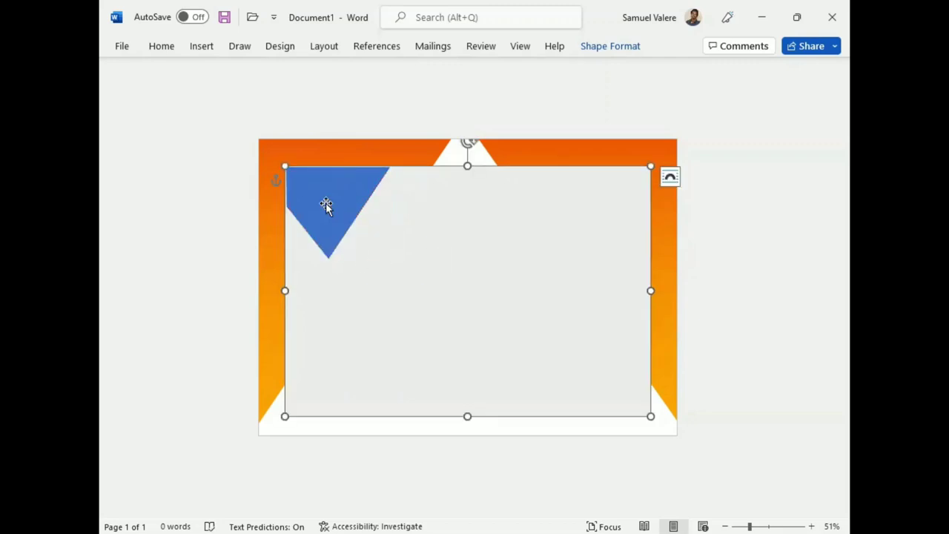
Refine the blue triangle's left-edge points with Edit Points so it fits the corner
click(325, 202)
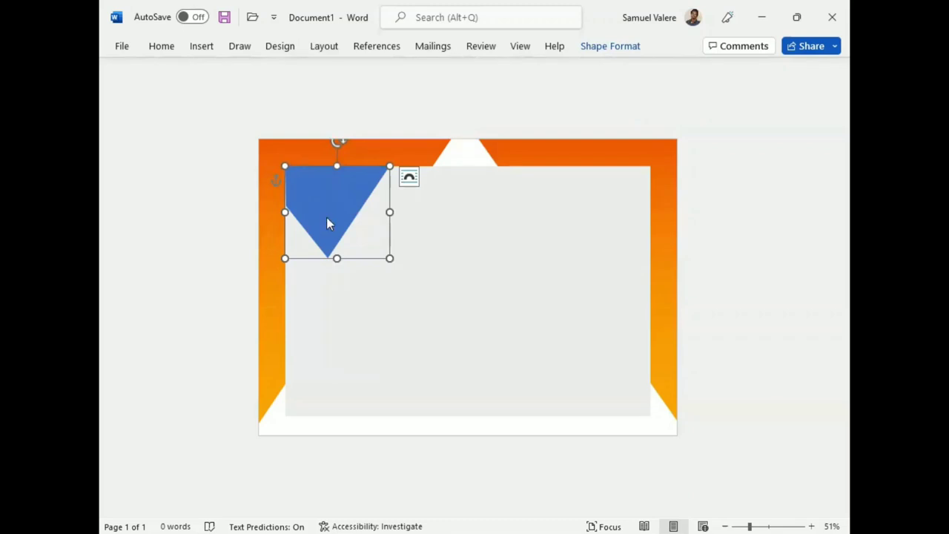
right_click(328, 224)
click(359, 285)
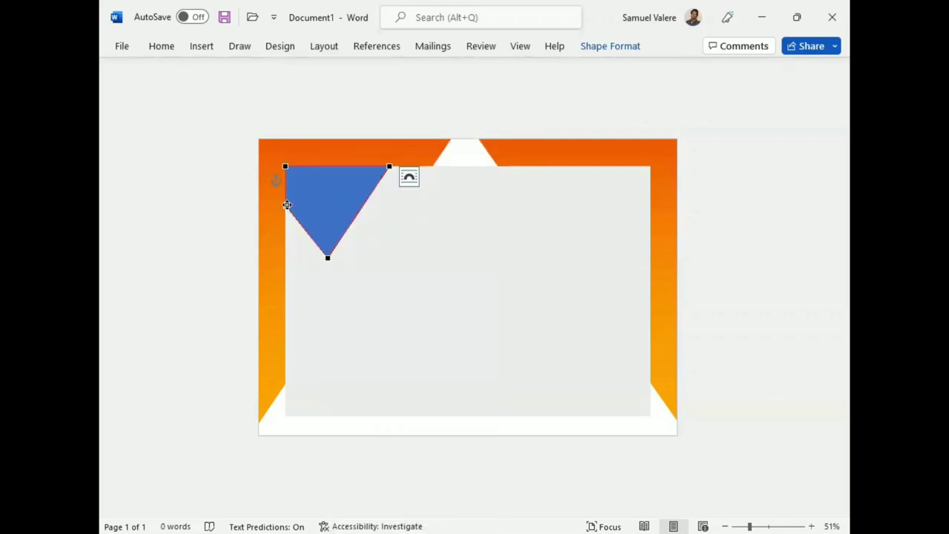
drag(287, 205, 284, 208)
click(421, 252)
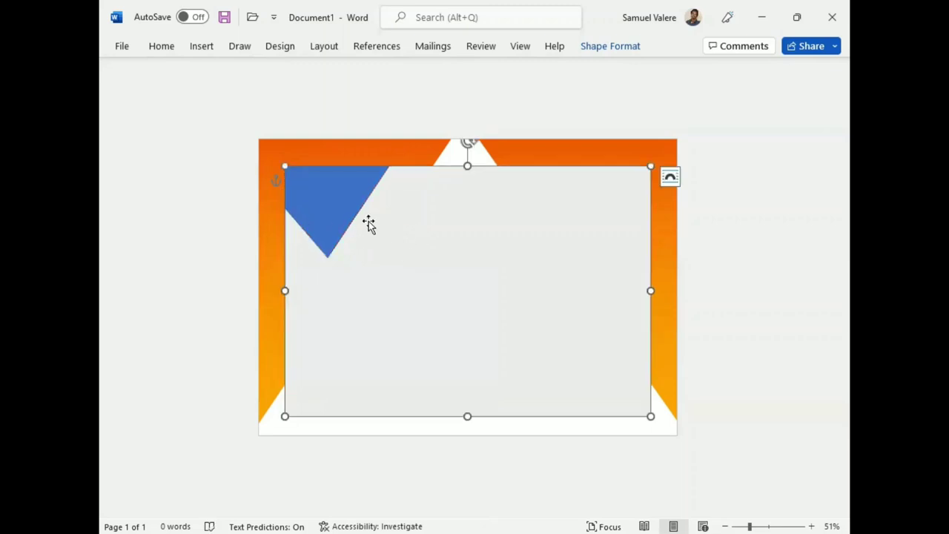
click(350, 196)
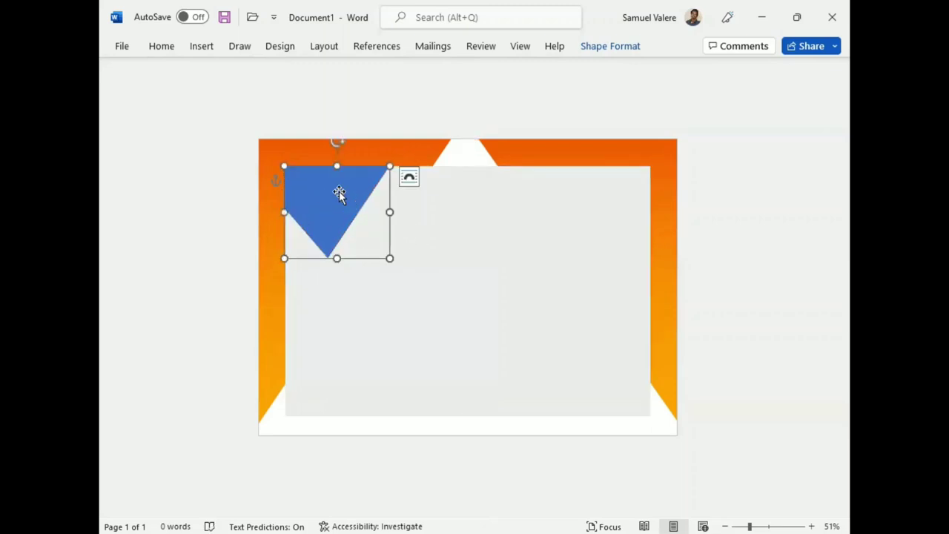
right_click(300, 198)
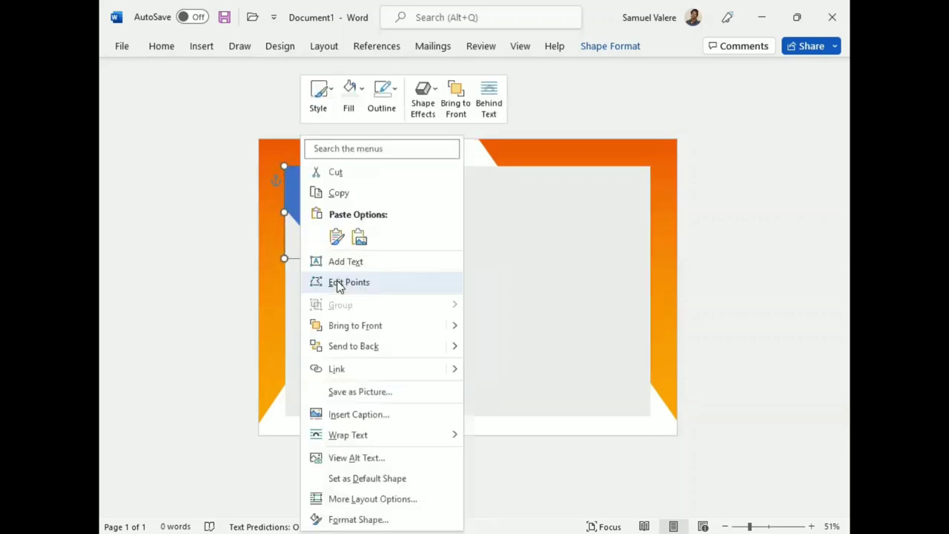
click(341, 282)
click(285, 208)
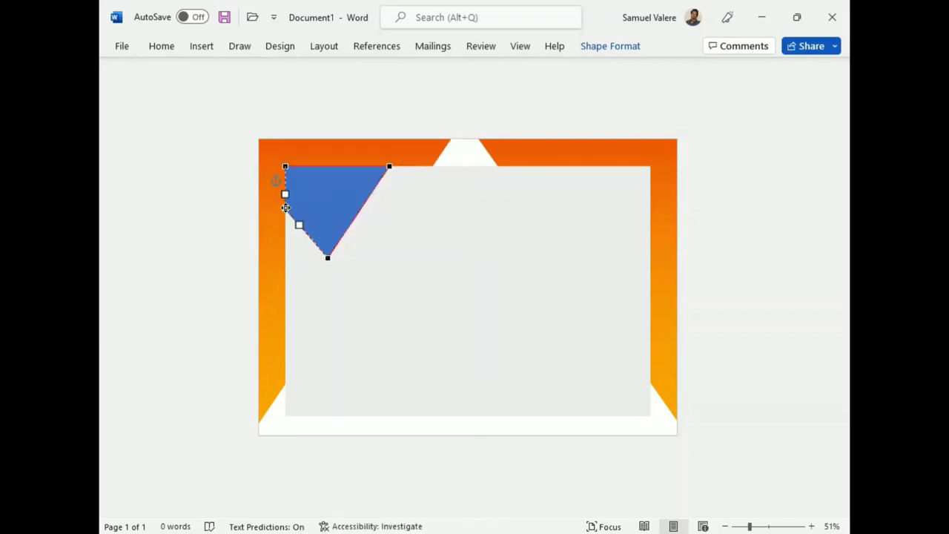
click(409, 248)
click(323, 192)
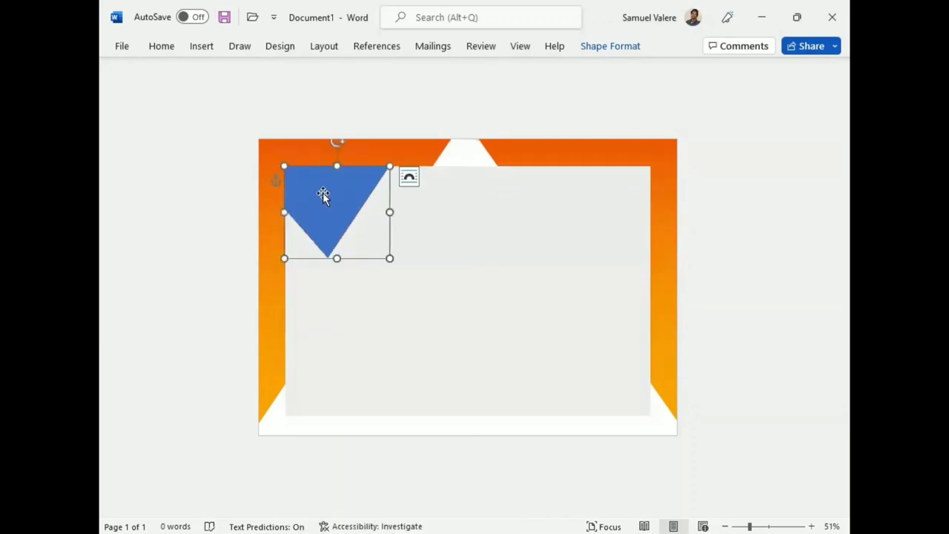
Copy the triangle to the top-right, flip it horizontally, and nudge it into the corner
ctrl+drag(323, 192, 580, 205)
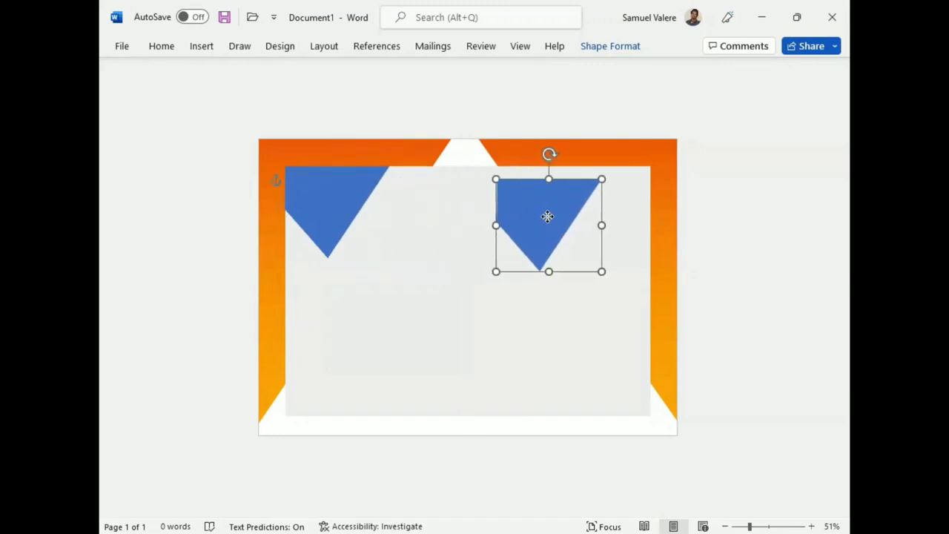
click(610, 46)
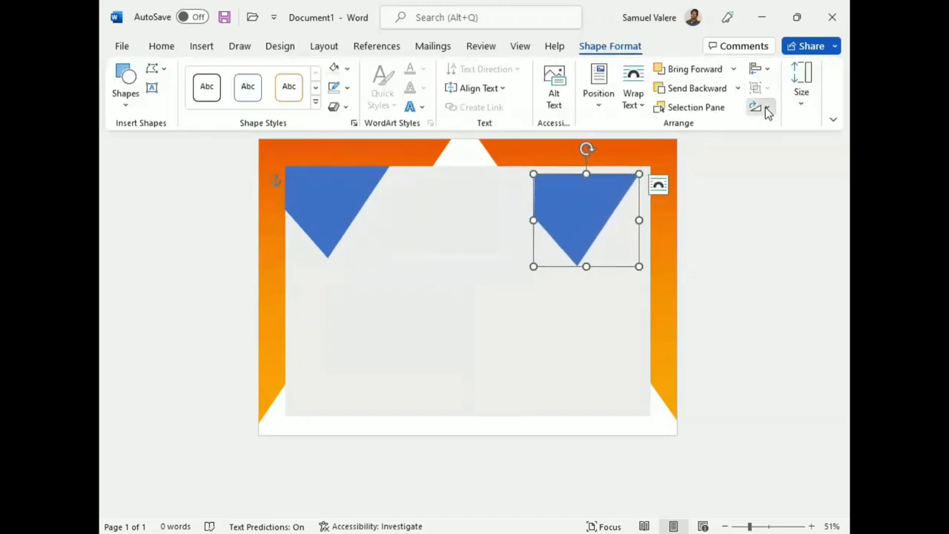
click(759, 106)
click(756, 189)
click(599, 204)
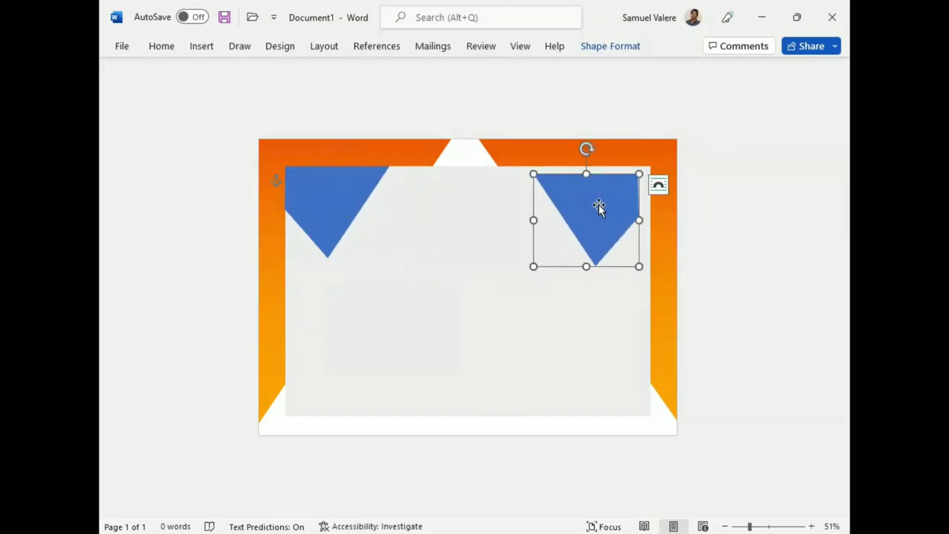
key(Right)
key(Right)
key(Right)
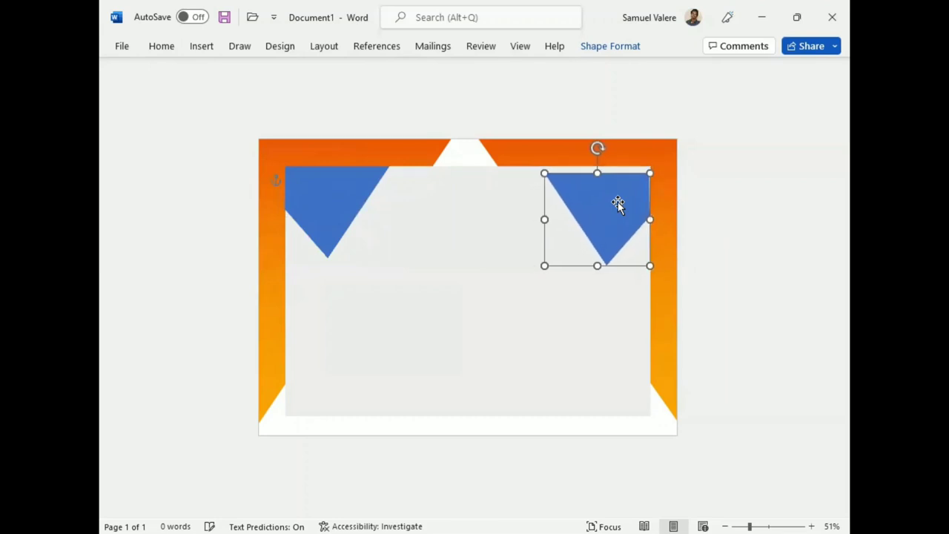
key(Up)
key(Up)
key(Up)
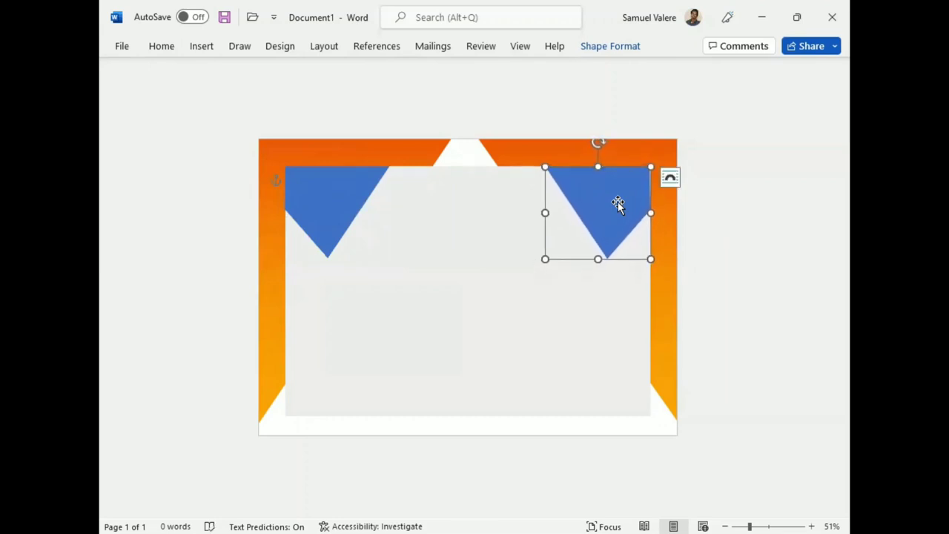
Check the right triangle's placement, then select both blue triangles together
click(688, 233)
click(627, 206)
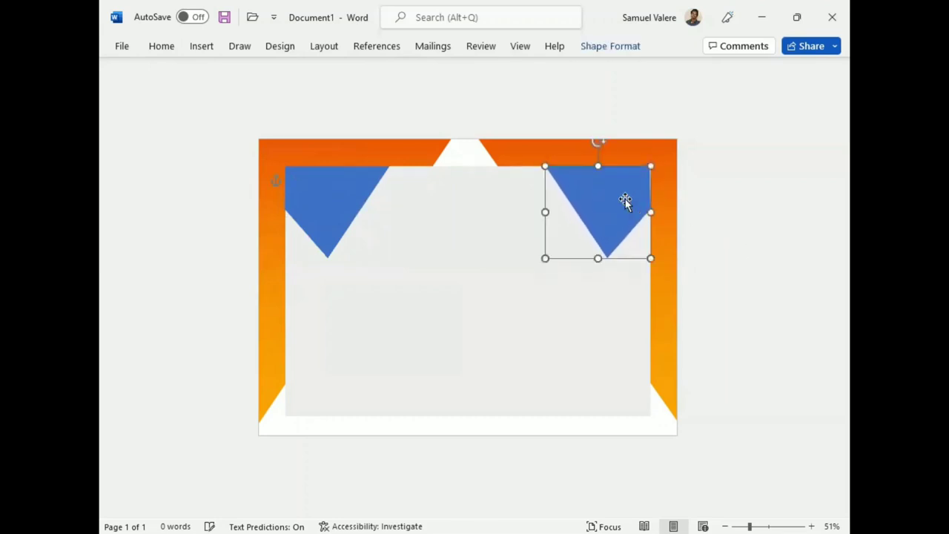
click(773, 232)
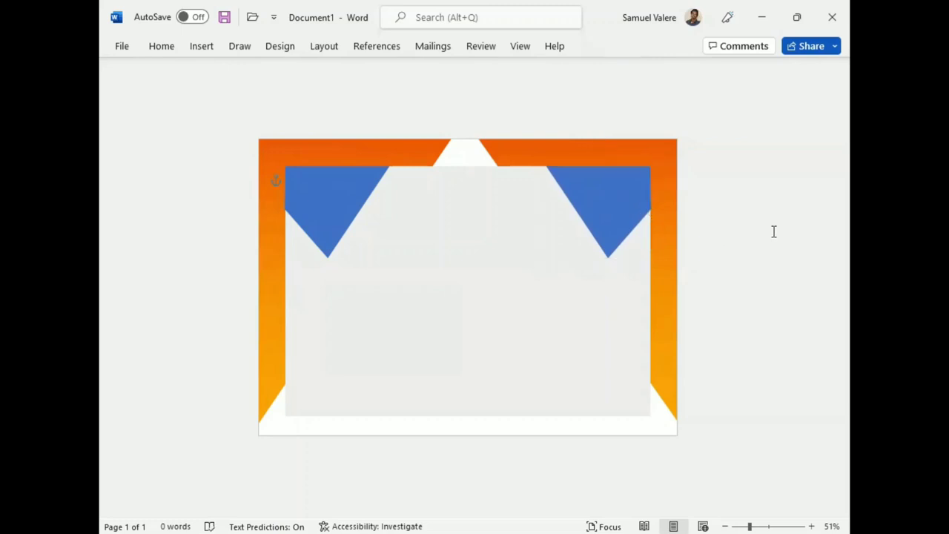
click(642, 221)
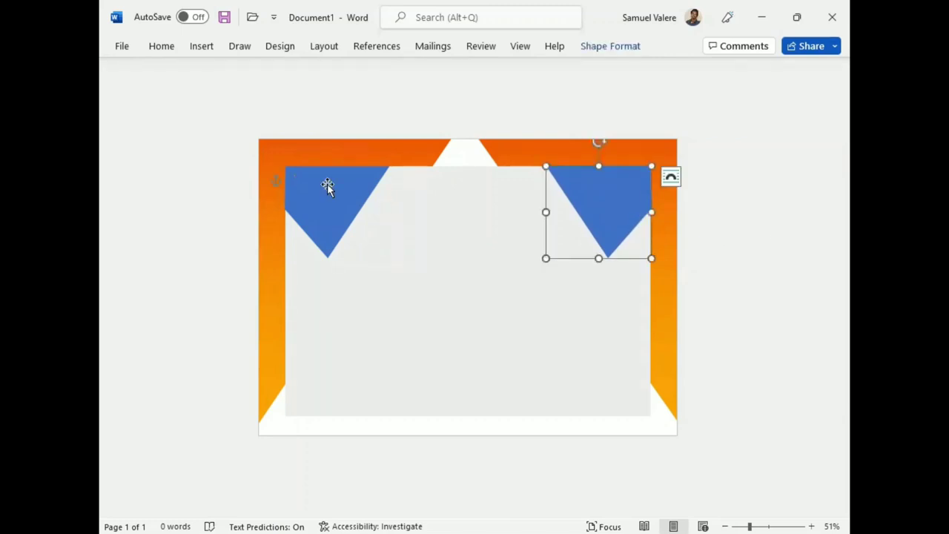
shift+click(326, 186)
Apply an orange gradient fill to both corner triangles
click(605, 49)
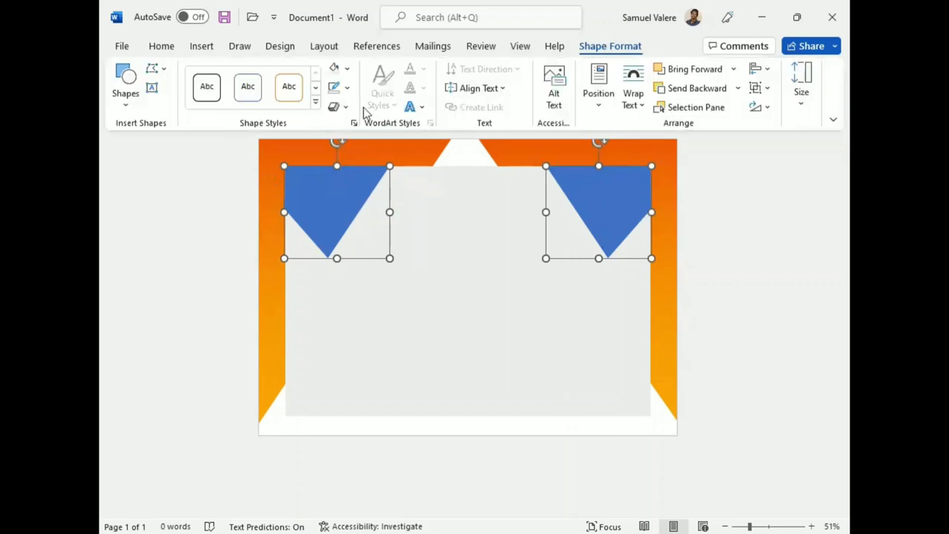
click(337, 68)
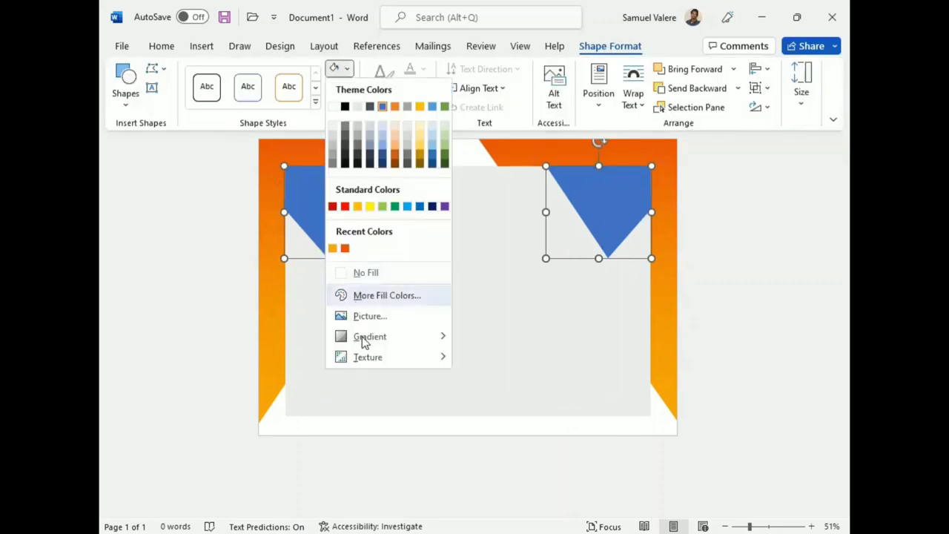
click(361, 338)
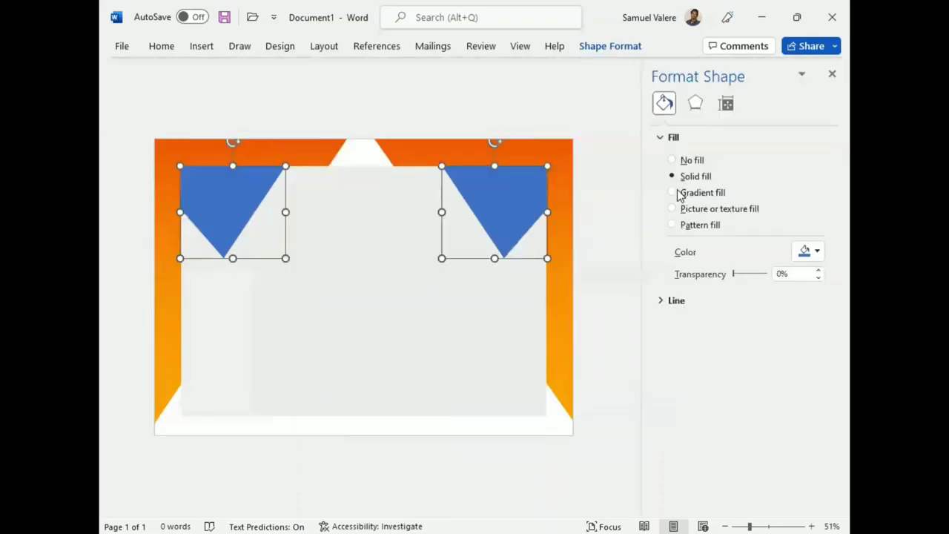
click(679, 193)
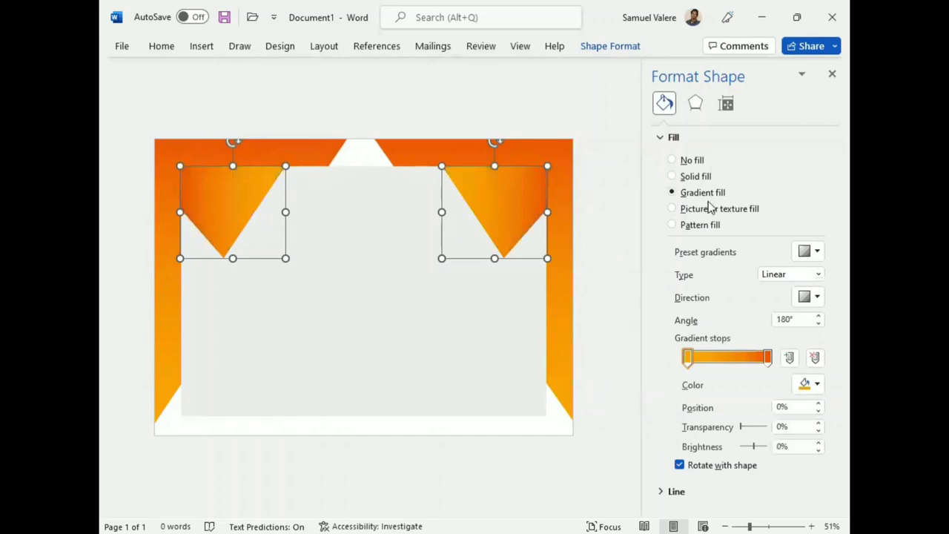
click(626, 252)
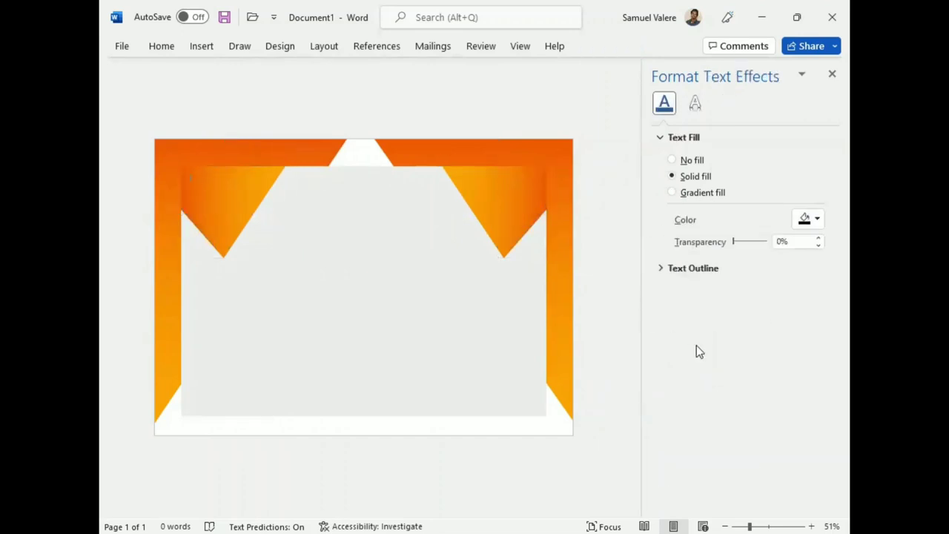
Widen both triangles slightly and nudge the right triangle a little left and up
click(502, 208)
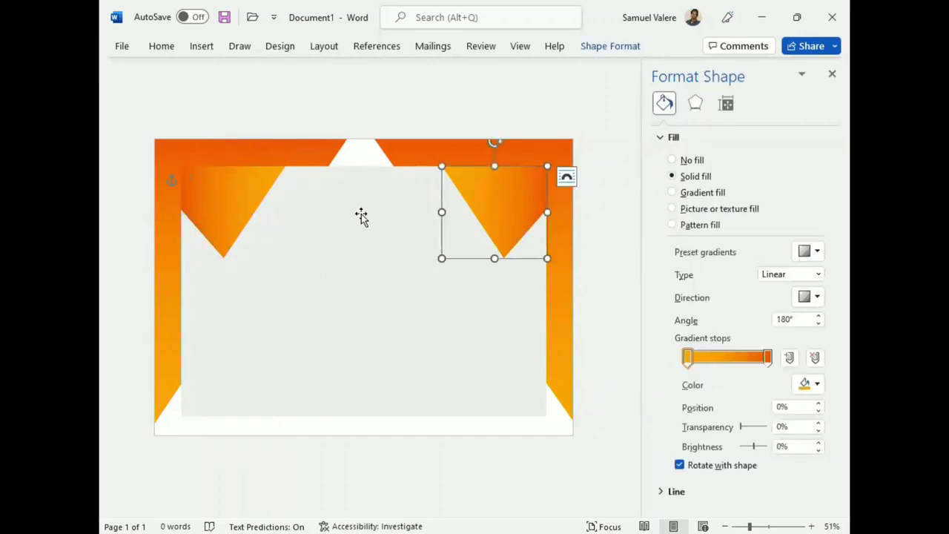
shift+click(234, 189)
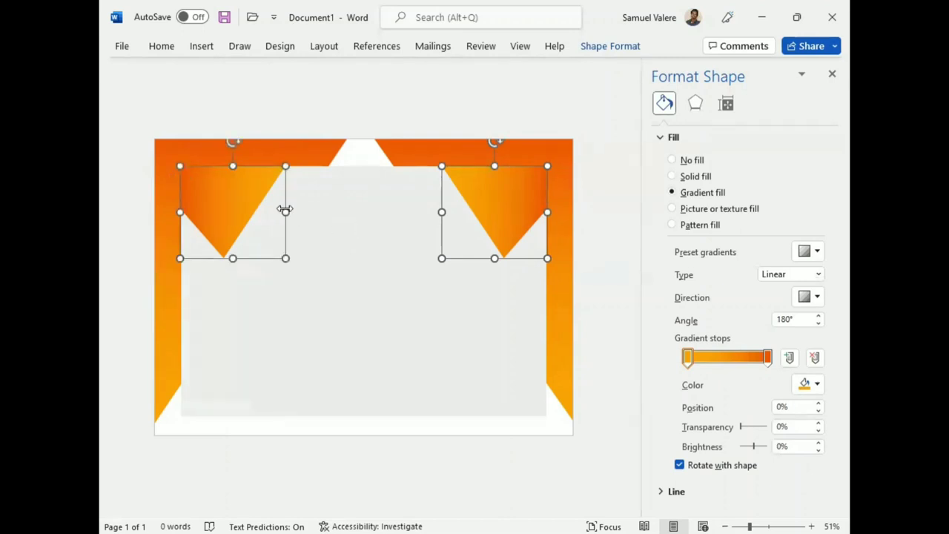
drag(285, 213, 293, 212)
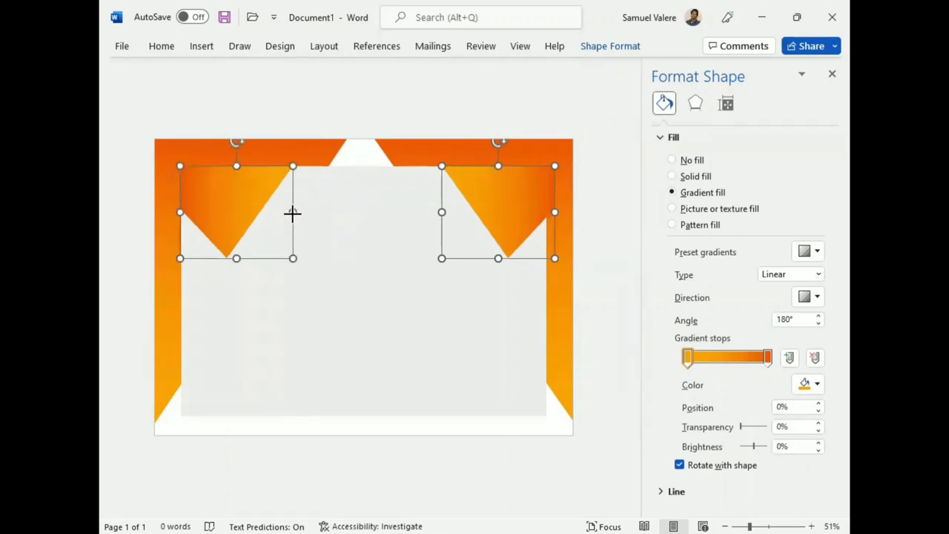
click(373, 265)
click(490, 203)
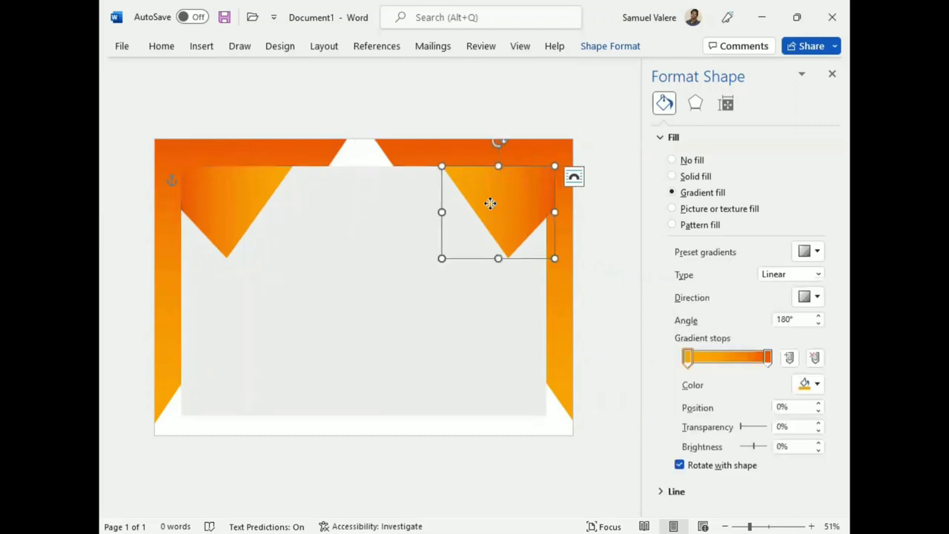
drag(490, 203, 487, 206)
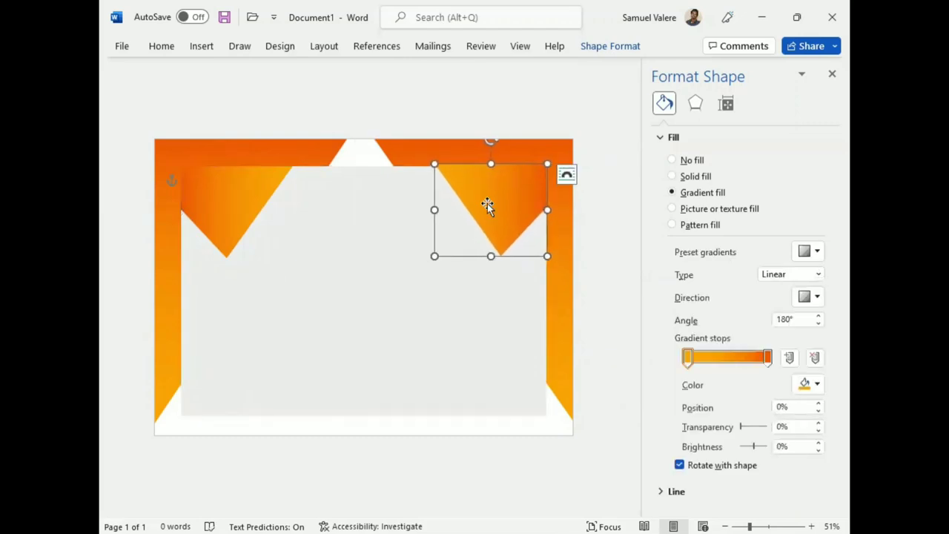
Check the right triangle's placement, then select the large grey panel
click(582, 258)
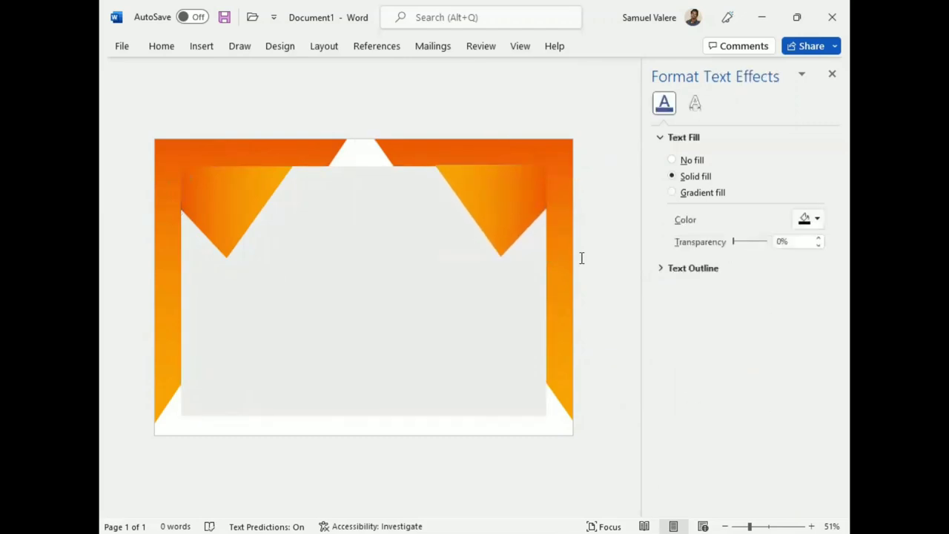
click(496, 214)
click(605, 227)
click(504, 204)
click(336, 267)
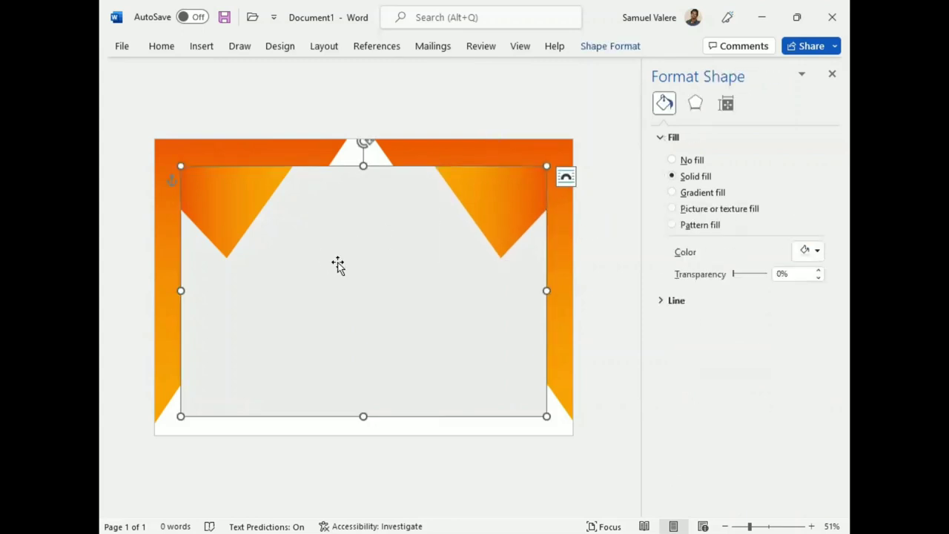
click(202, 46)
Draw a pentagon, rotate it to point down, and size it at the top centre of the panel
click(267, 71)
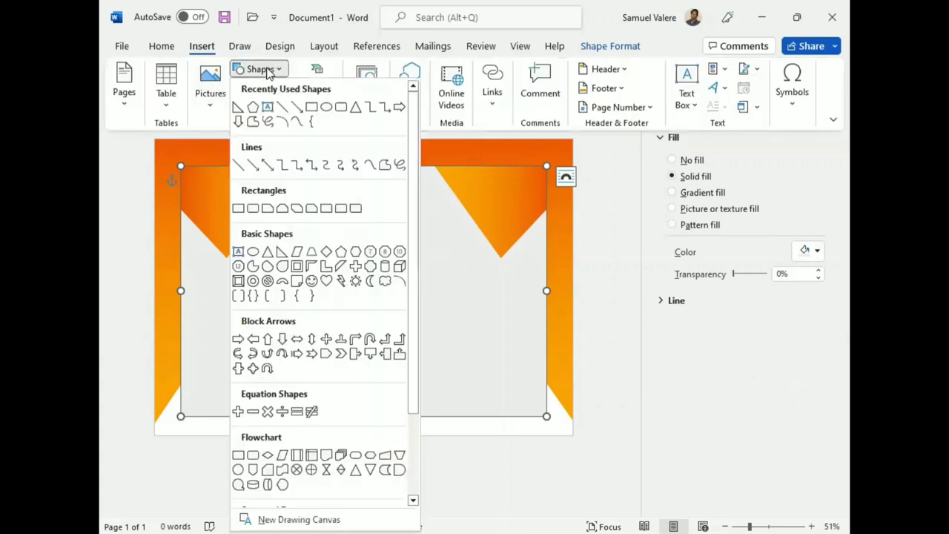
click(252, 110)
drag(309, 195, 459, 328)
mouse_move(385, 169)
mouse_down()
mouse_move(412, 321)
mouse_move(390, 328)
mouse_up()
drag(405, 282, 378, 247)
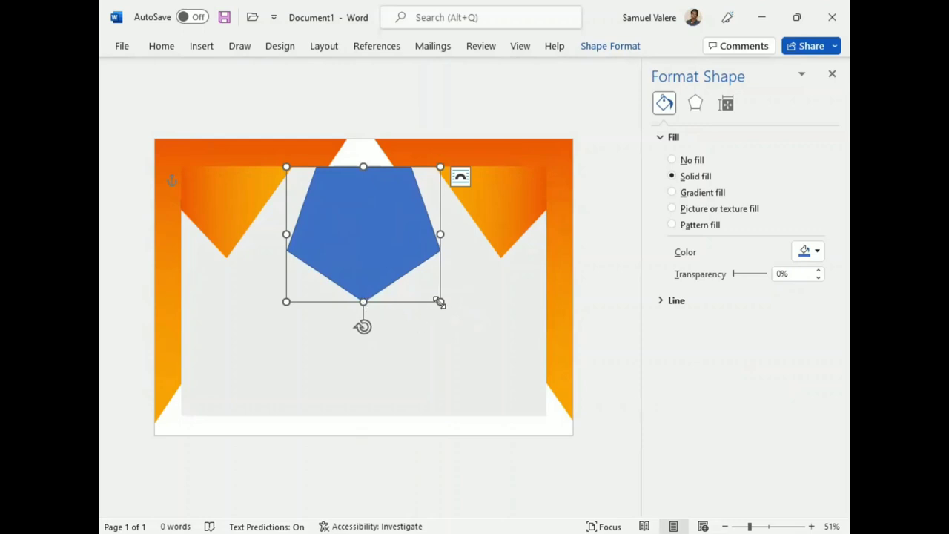
drag(439, 302, 459, 312)
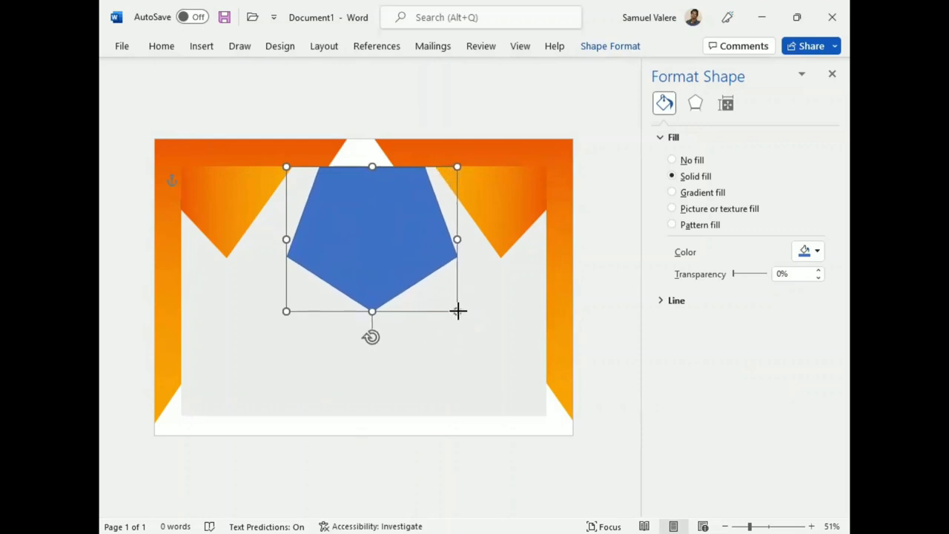
drag(413, 214, 403, 214)
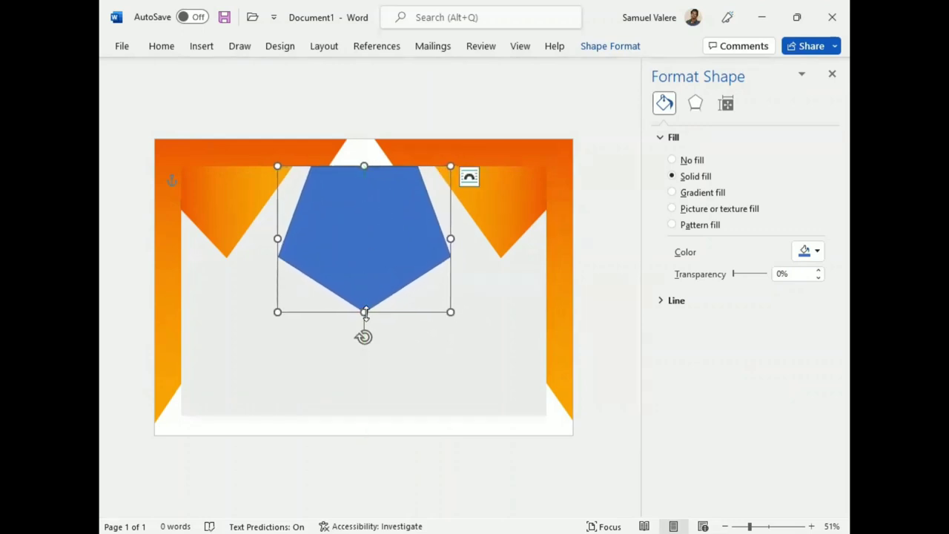
drag(364, 312, 363, 287)
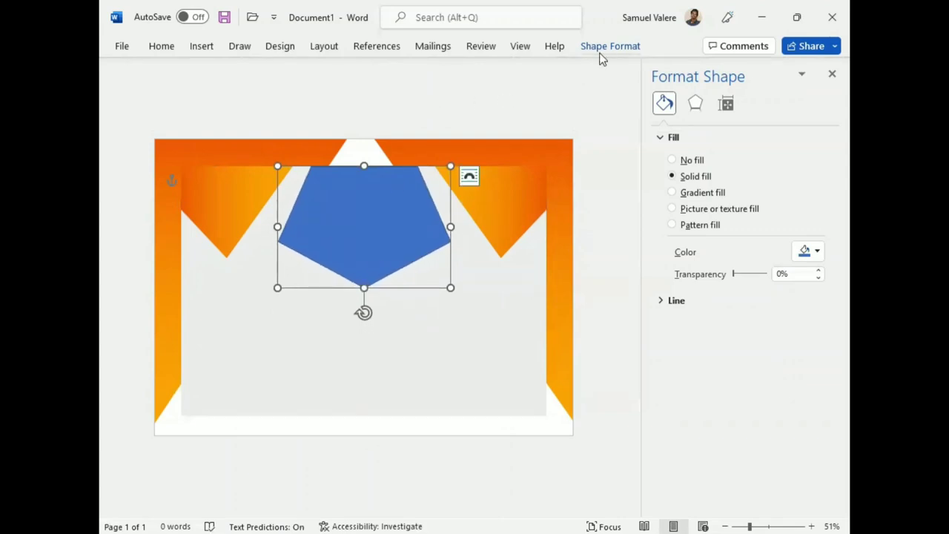
Give the pentagon the orange gradient fill and no outline
click(672, 192)
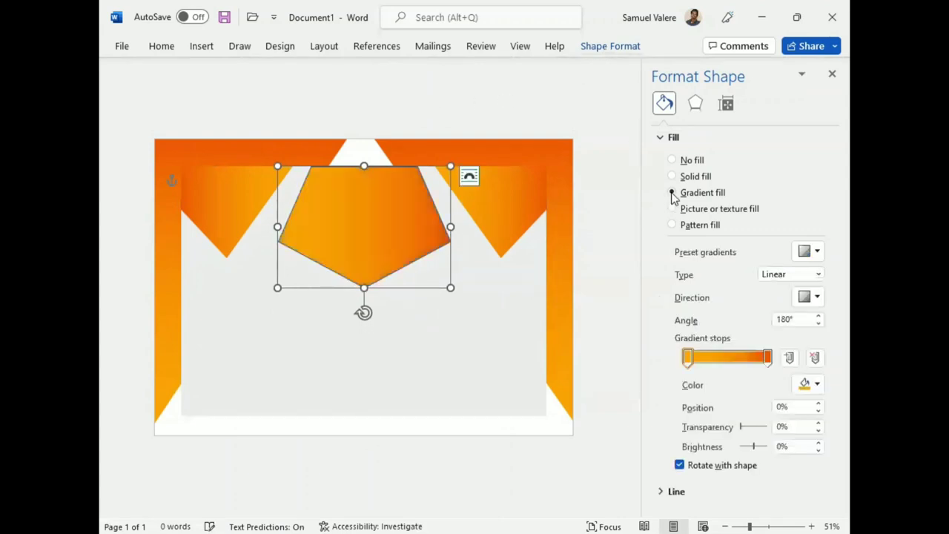
click(606, 46)
click(341, 88)
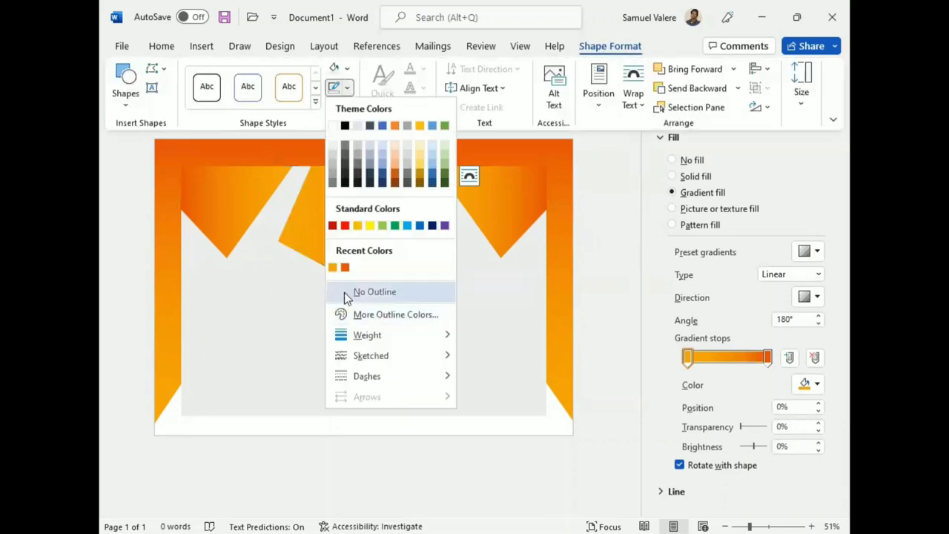
click(344, 292)
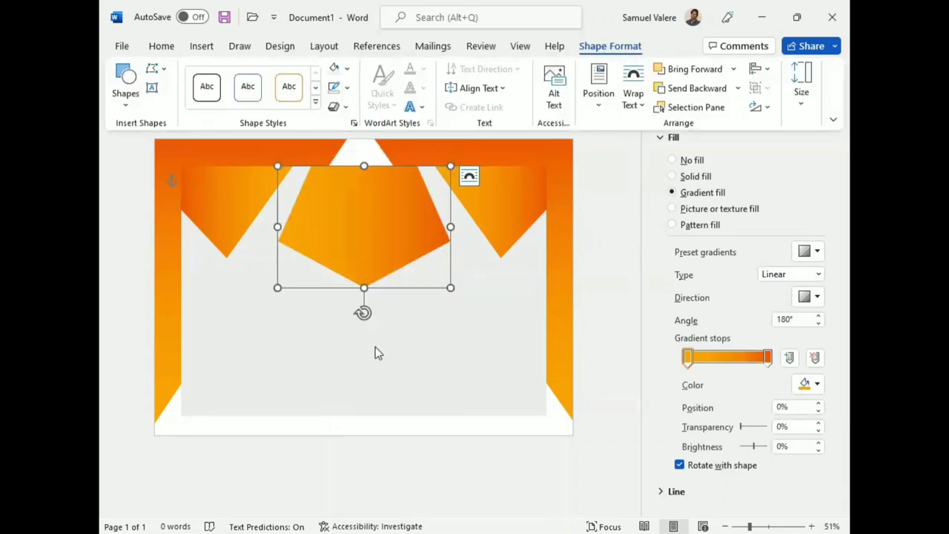
Draw a text box on the pentagon and type the word Certificate
click(151, 87)
drag(323, 185, 420, 223)
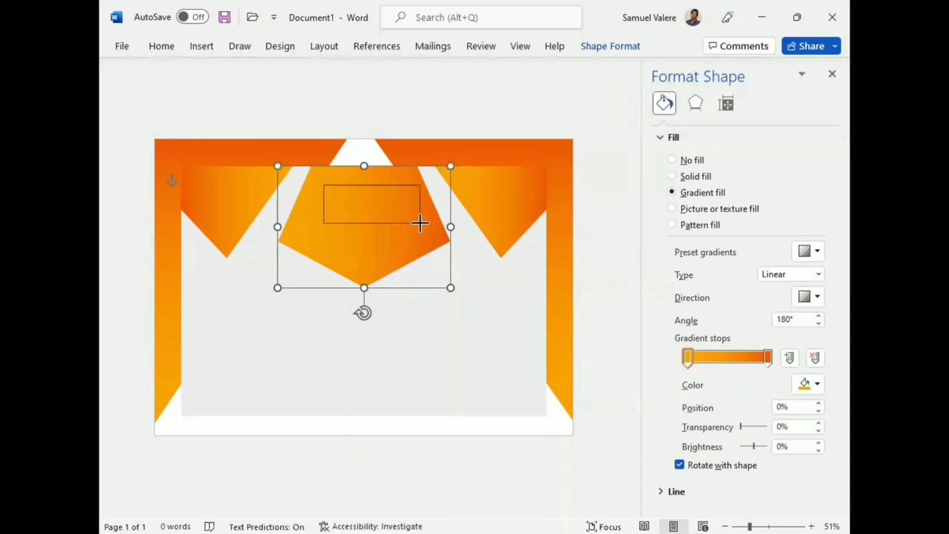
text(Co)
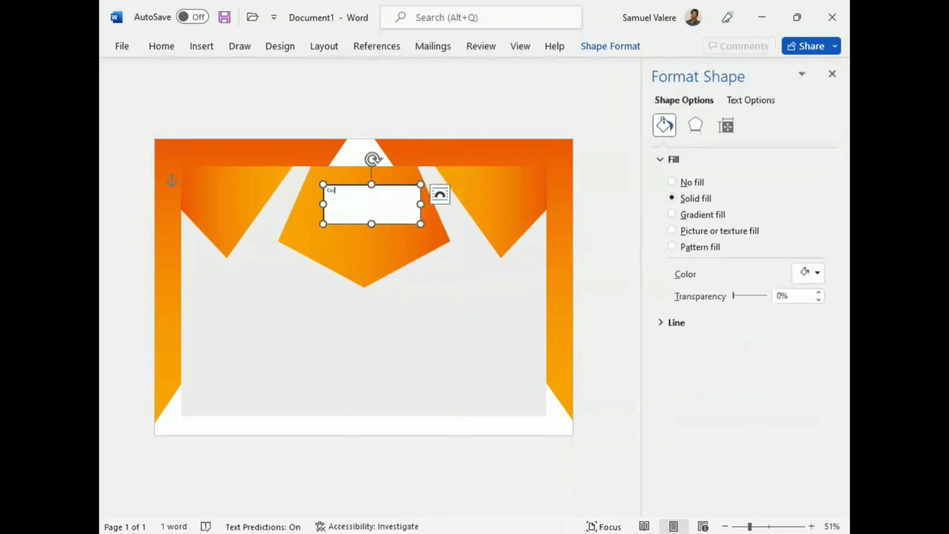
text(rtificate)
double_click(338, 191)
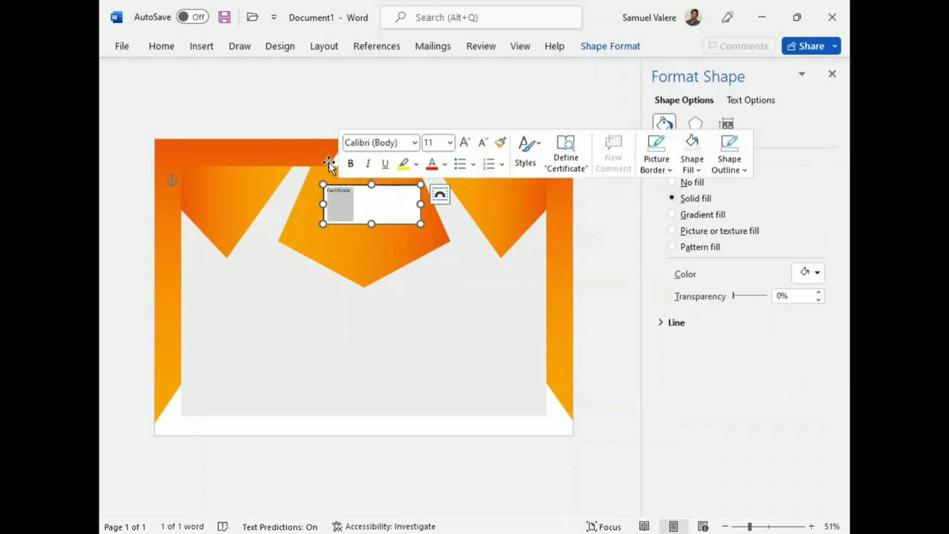
Format Certificate in Baskerville Old Face, centred, enlarged to 48 pt, in all capitals
click(160, 47)
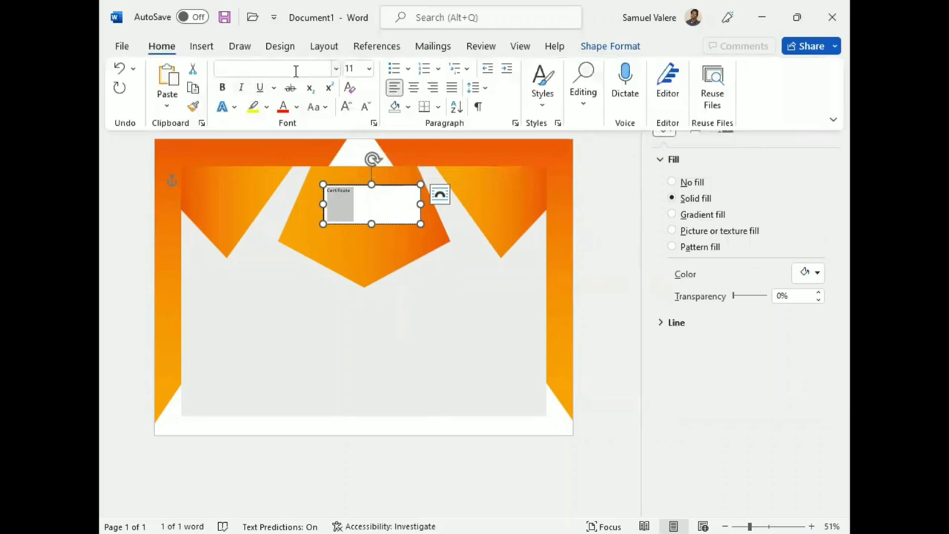
text(Baskerville Old Face)
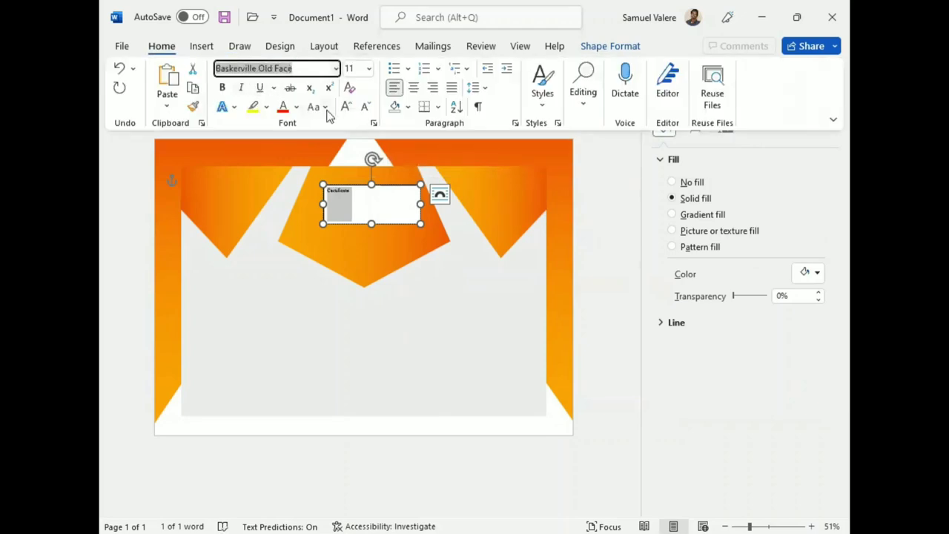
click(413, 87)
click(345, 107)
click(345, 108)
click(346, 108)
click(345, 107)
click(346, 108)
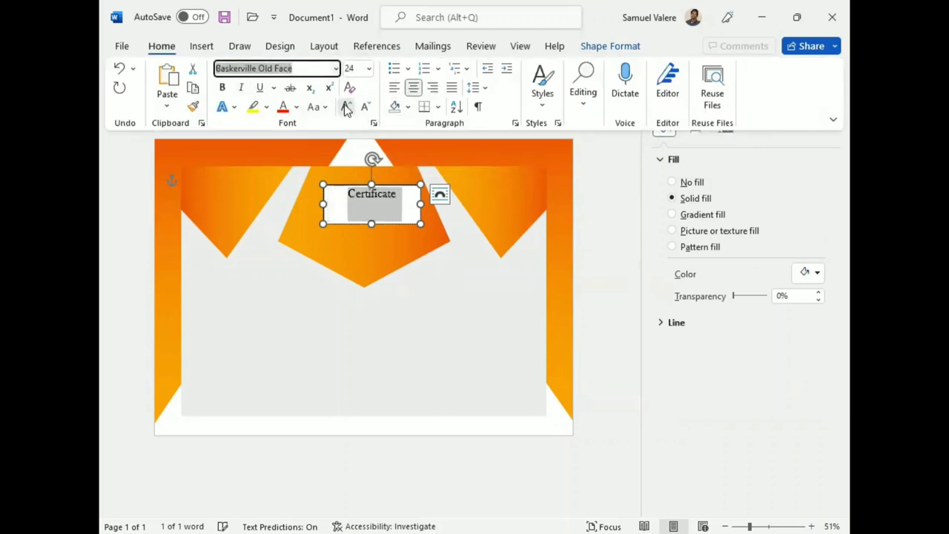
click(345, 108)
click(346, 107)
click(345, 107)
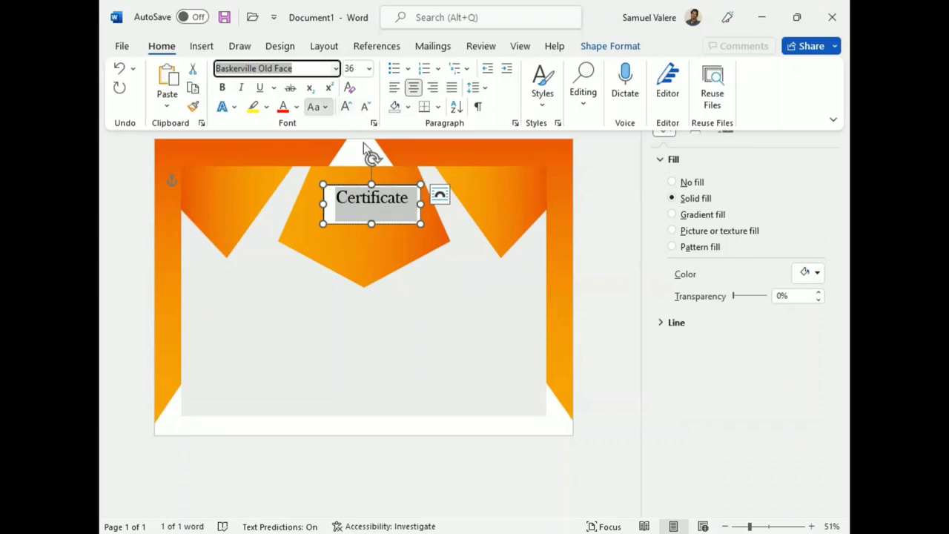
key(shift+F3)
click(345, 107)
click(345, 108)
click(345, 107)
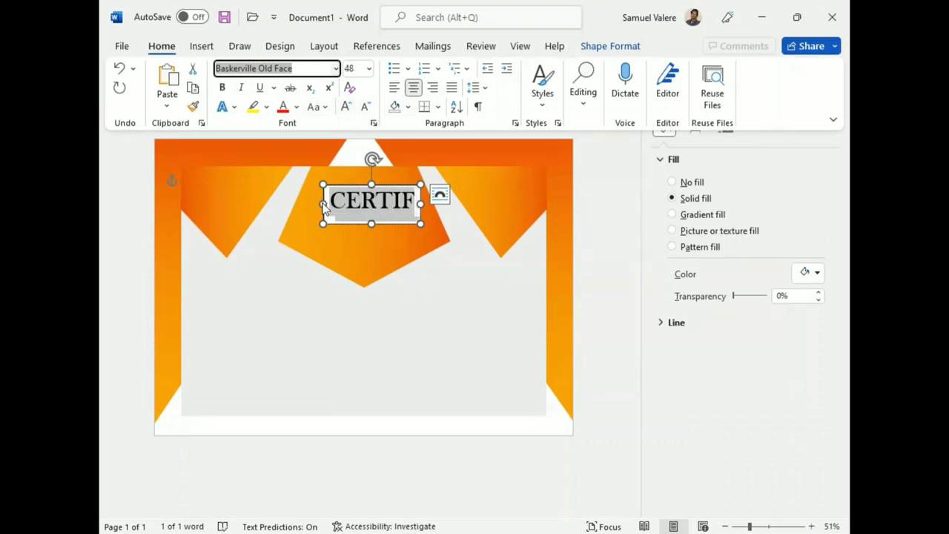
Widen the title box and shrink the text to 36 pt so CERTIFICATE fits
drag(324, 204, 300, 205)
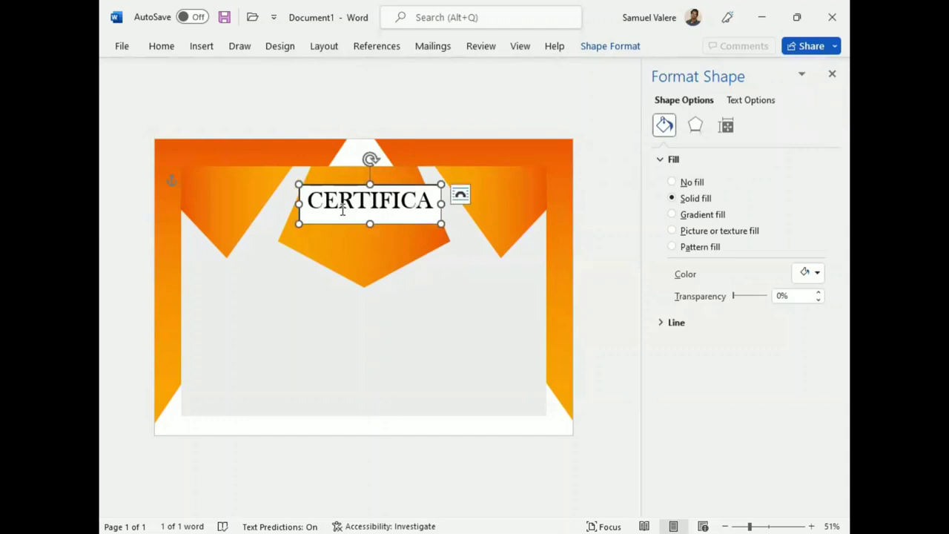
double_click(342, 210)
click(516, 153)
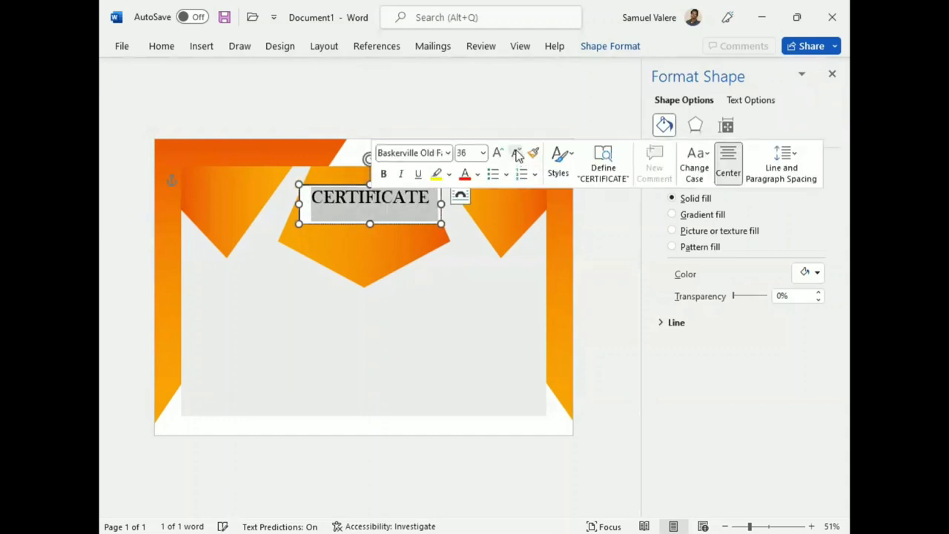
Remove the title box's fill and outline and centre it on the page
click(609, 46)
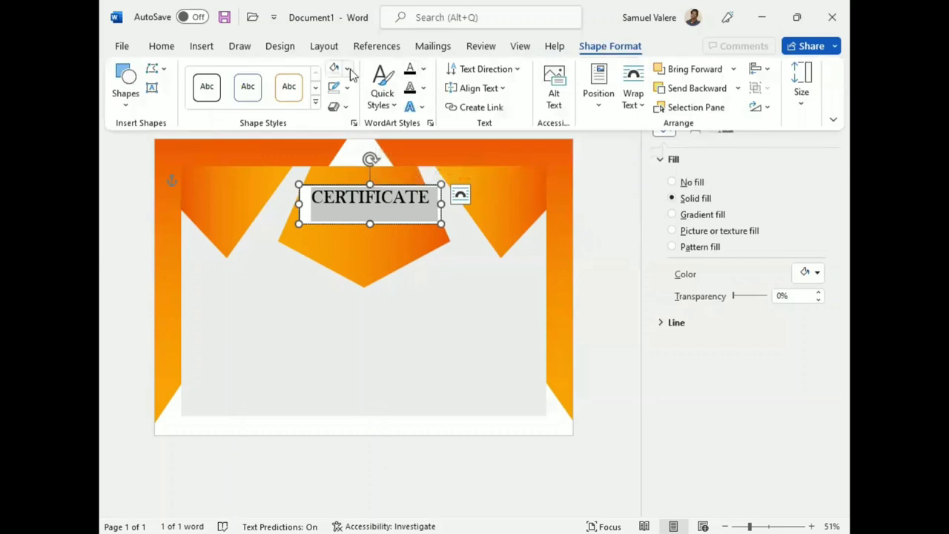
click(346, 68)
click(353, 268)
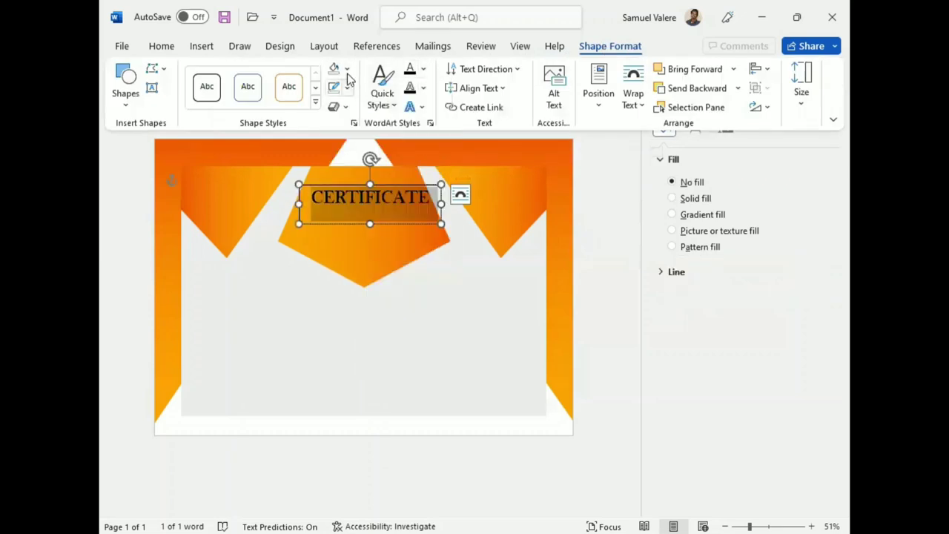
click(346, 87)
click(338, 291)
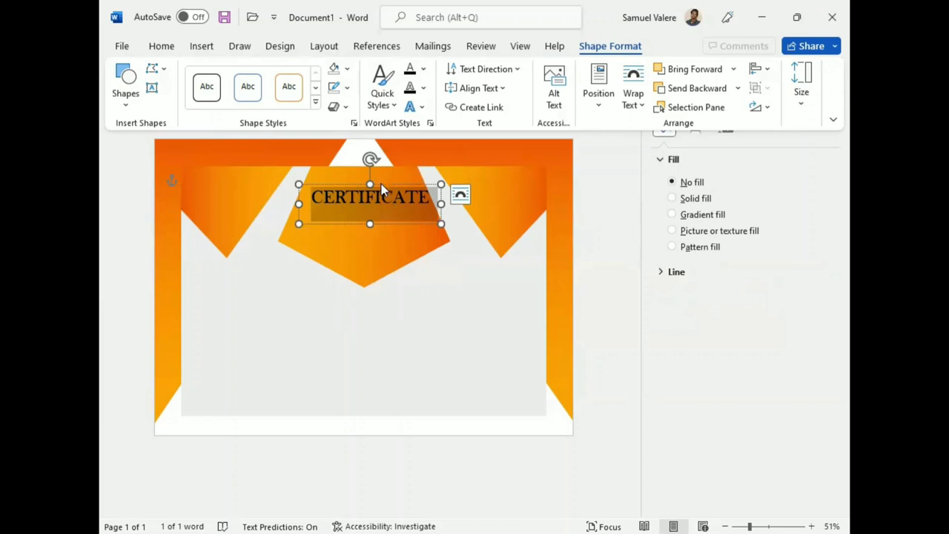
drag(369, 225, 363, 225)
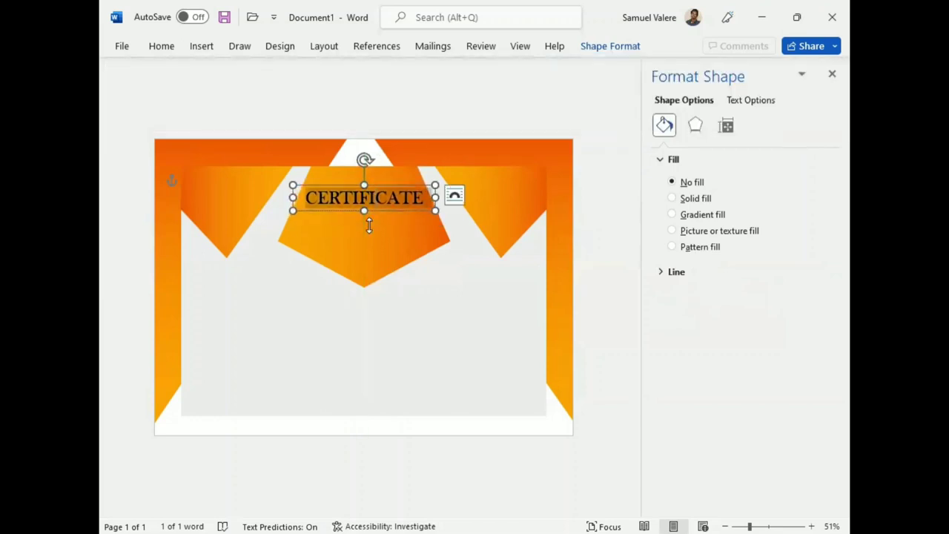
Set the CERTIFICATE character spacing to Expanded in the Font dialog's Advanced tab
click(161, 46)
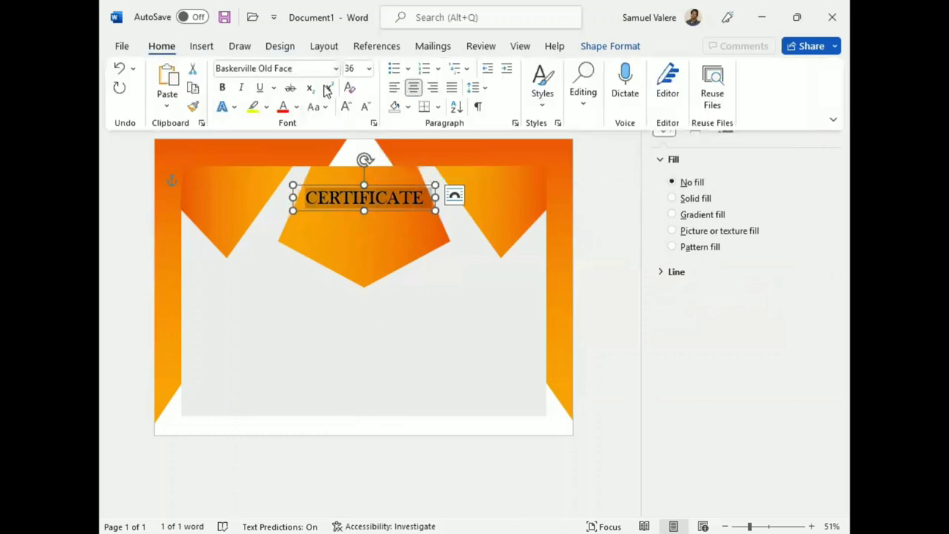
click(373, 123)
click(387, 105)
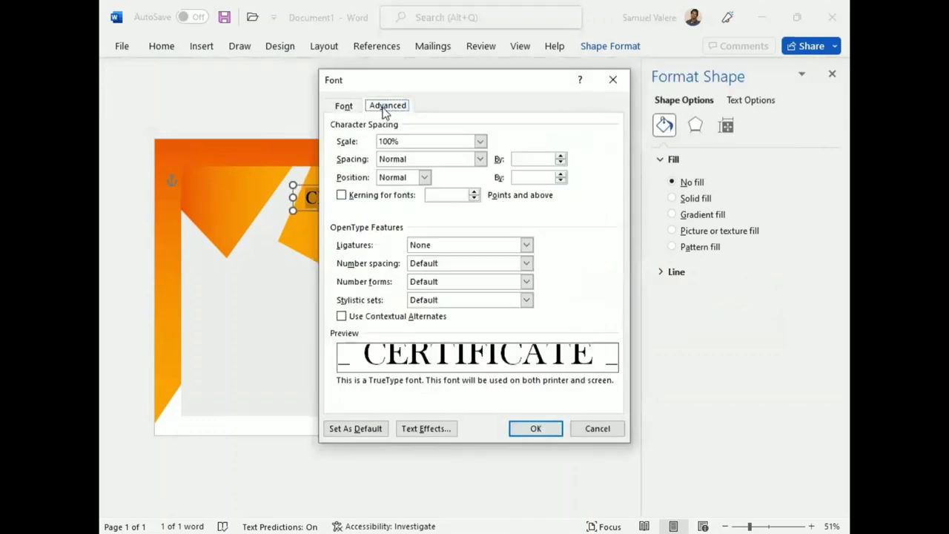
click(481, 160)
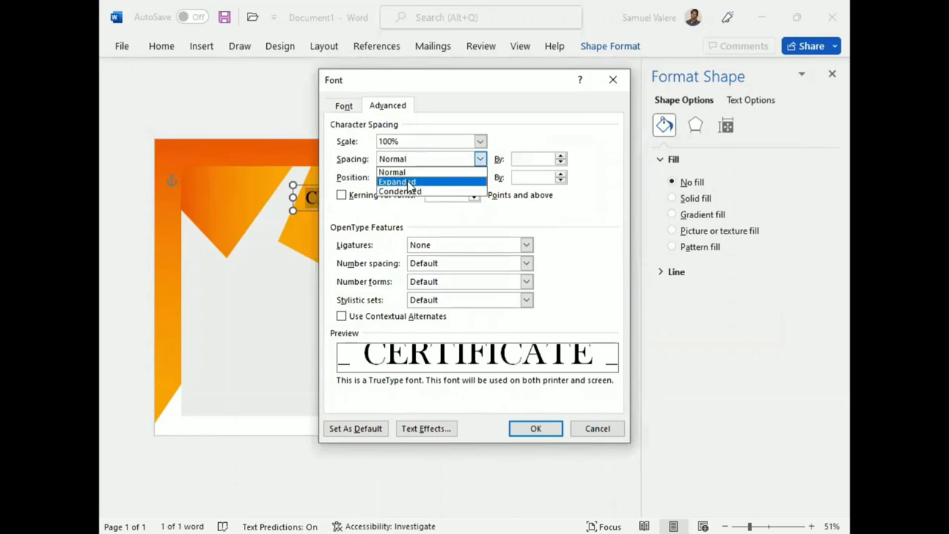
click(423, 177)
click(535, 432)
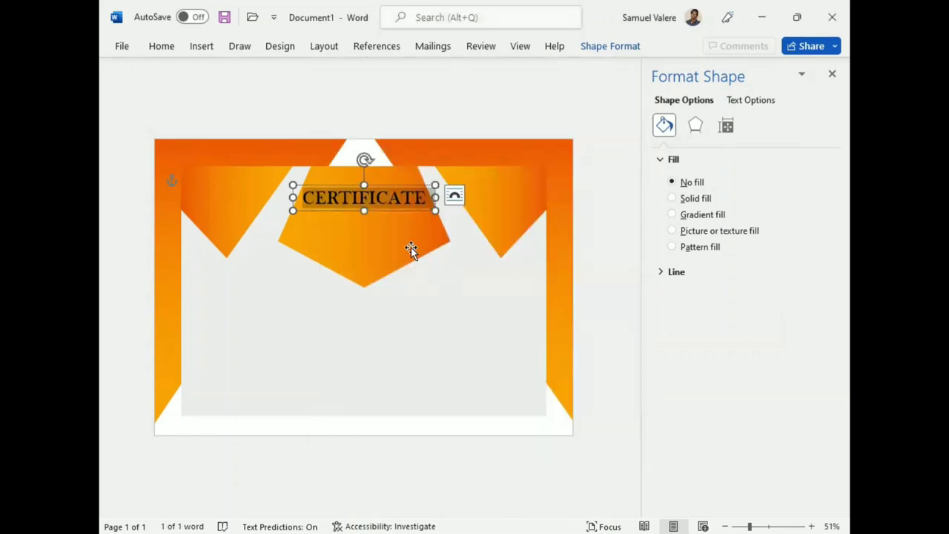
Change the CERTIFICATE text fill to white
click(611, 47)
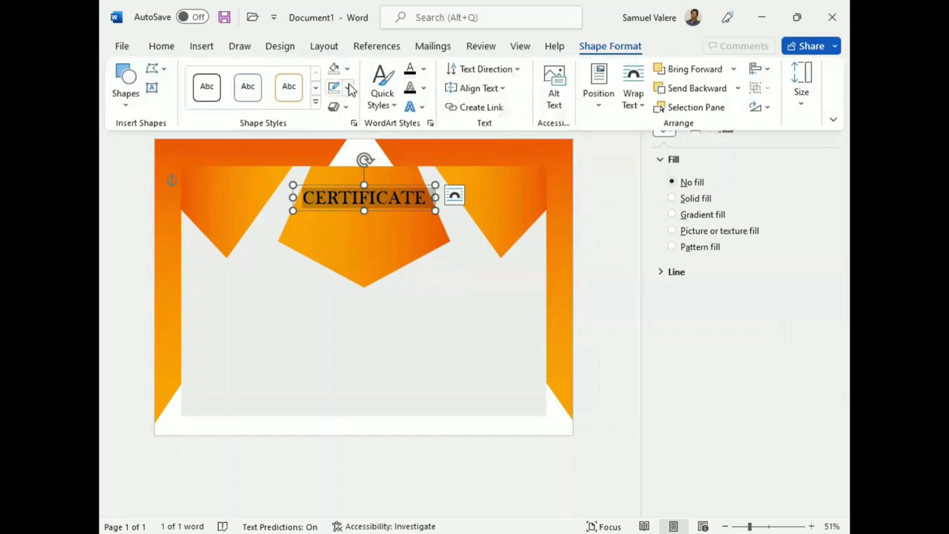
click(425, 69)
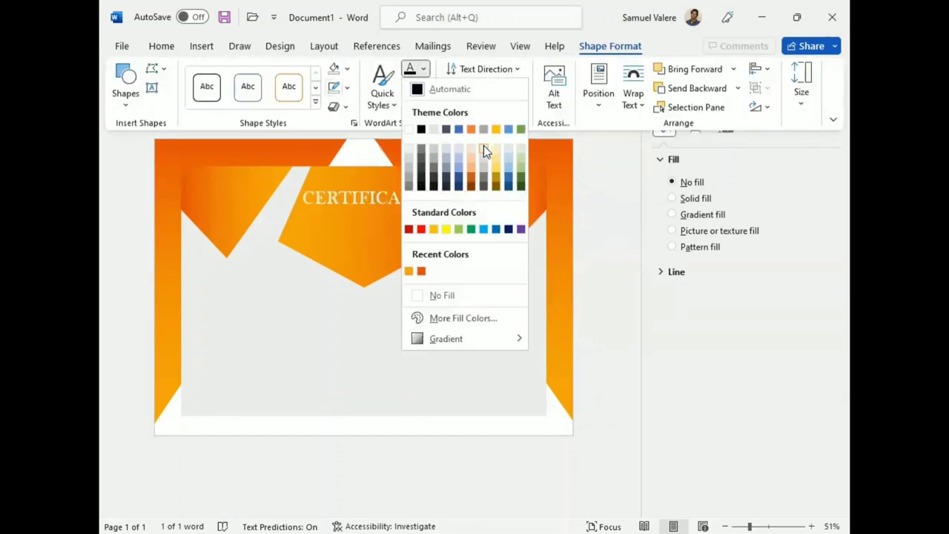
click(408, 129)
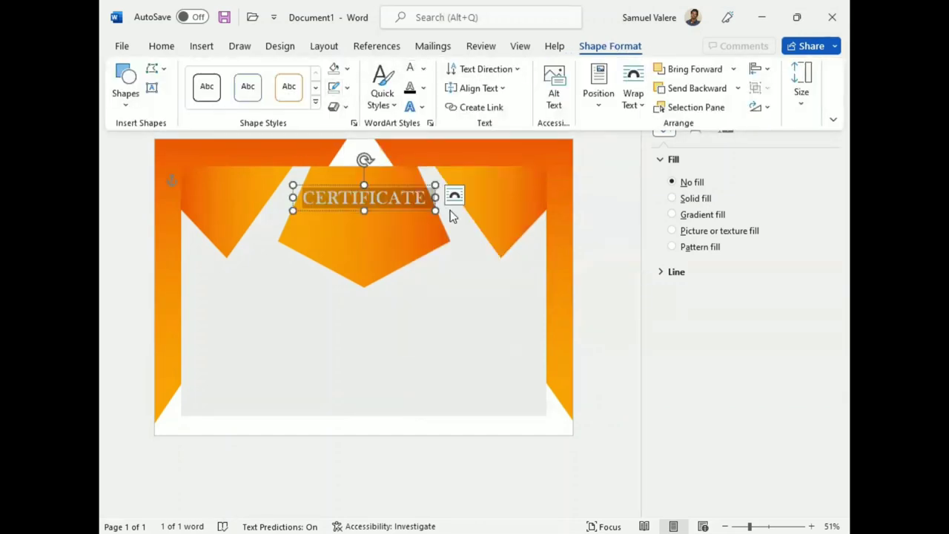
click(387, 211)
Draw a text box under CERTIFICATE, type Proudly Presented To, and centre the line
click(374, 211)
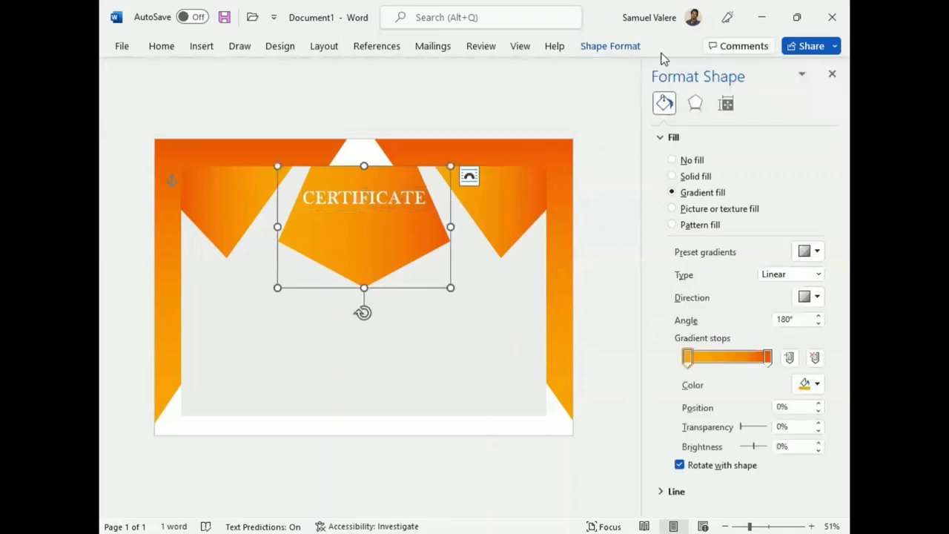
click(613, 46)
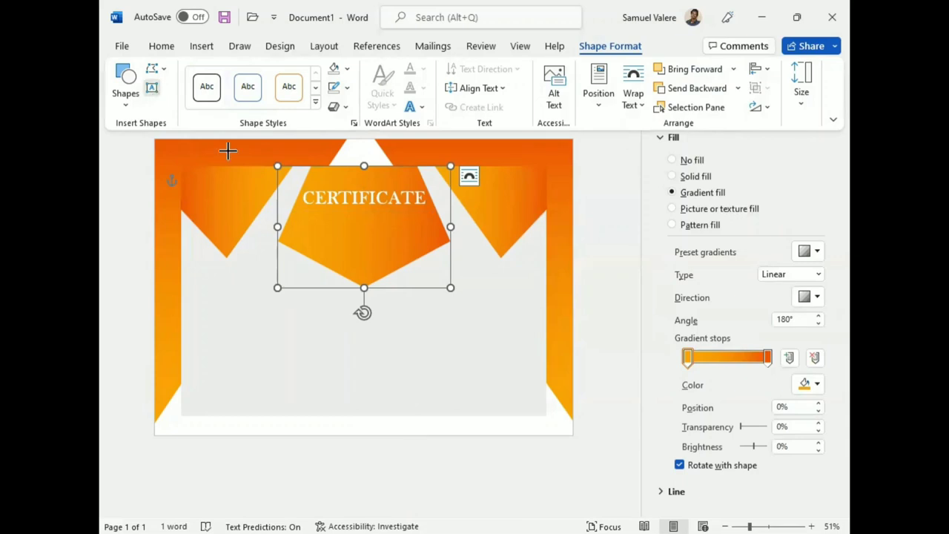
drag(314, 227, 412, 248)
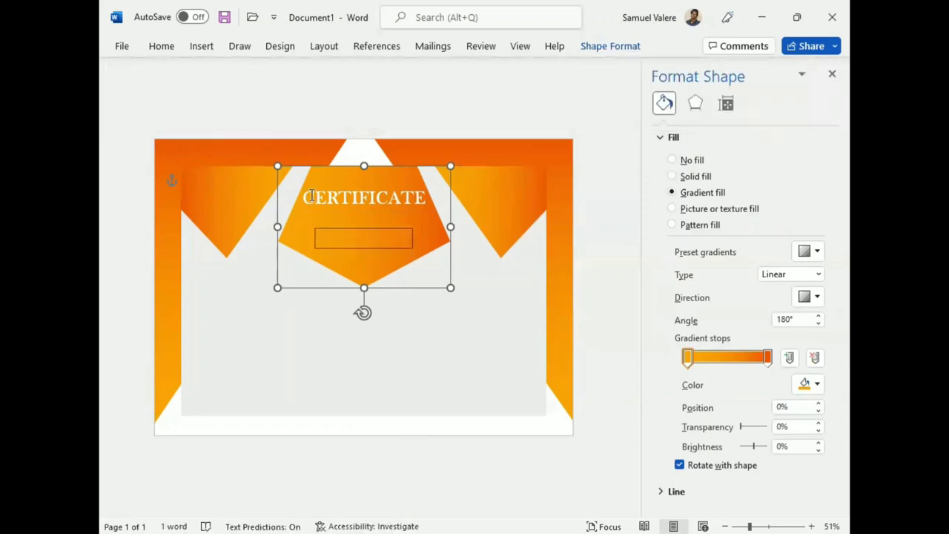
text(O)
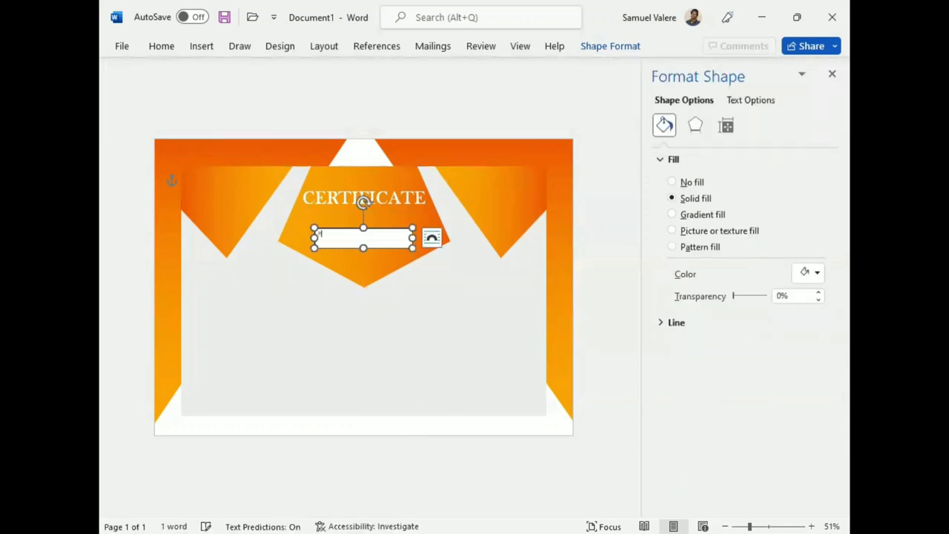
text(f)
text( Presented To)
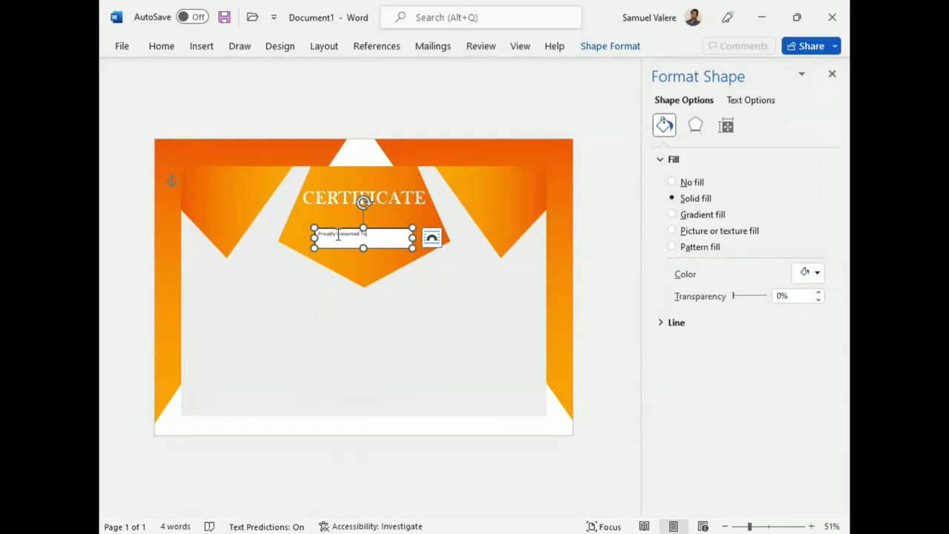
triple_click(338, 232)
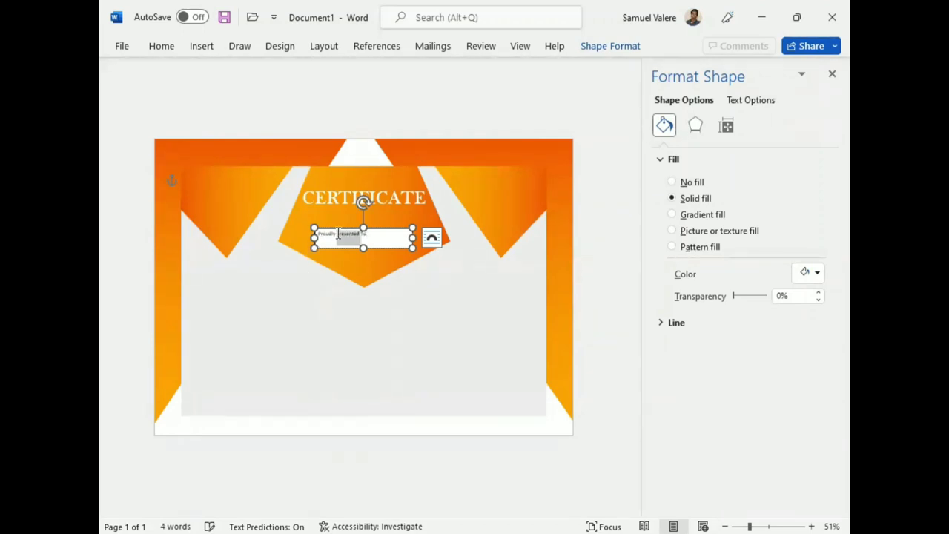
click(161, 46)
click(413, 88)
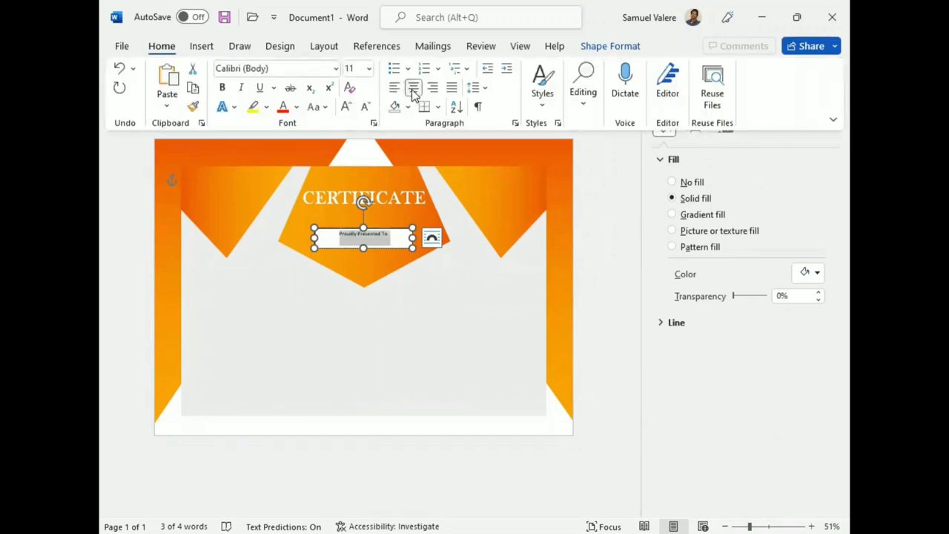
click(290, 68)
Set the Proudly Presented To line to Baskerville Old Face at 16 pt
text(Baskerville Old Face)
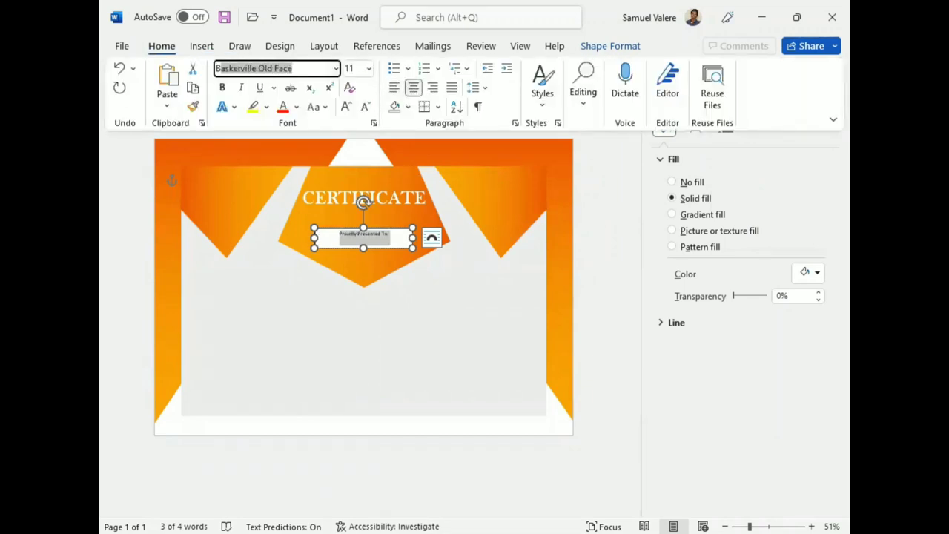
key(Return)
click(347, 106)
click(347, 107)
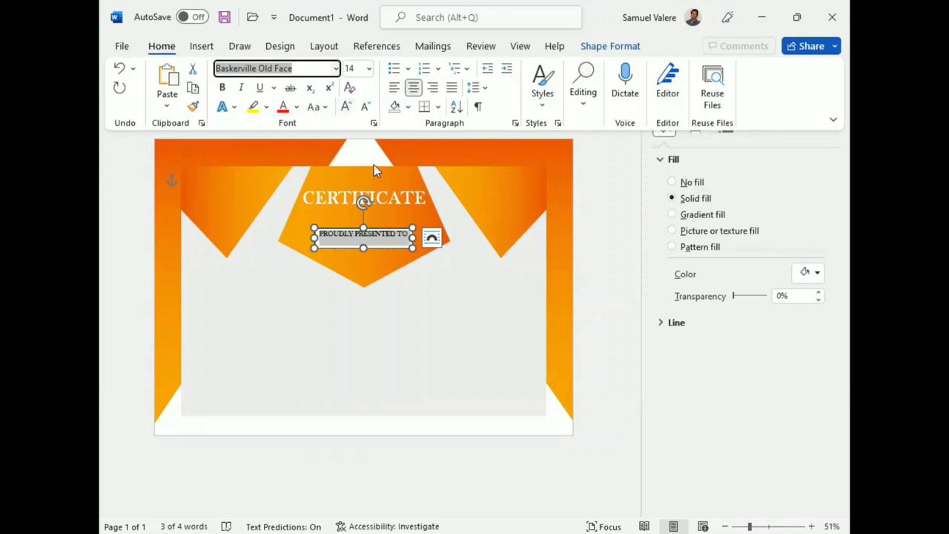
click(347, 107)
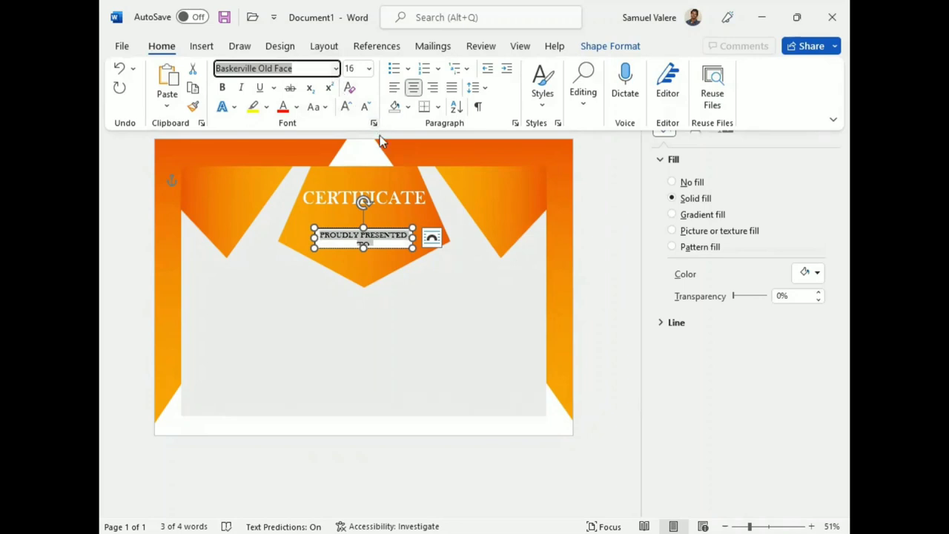
Expand its character spacing by 3 pt and widen the box so it fits one line
click(374, 123)
click(480, 159)
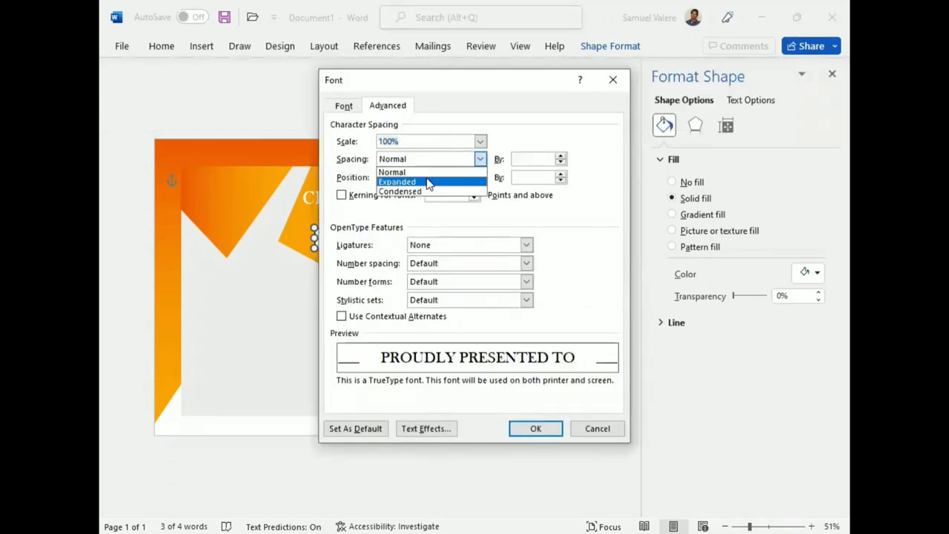
click(434, 182)
key(BackSpace)
text(3)
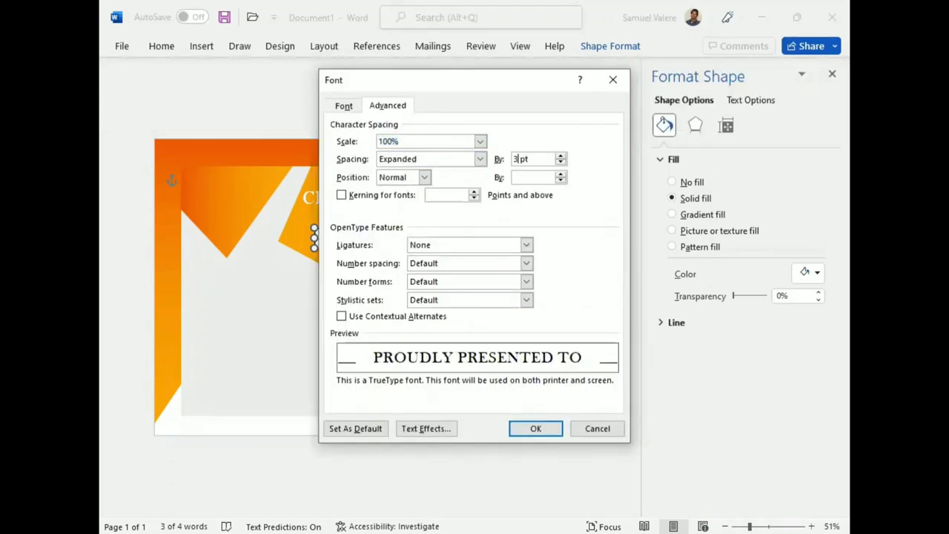
key(Return)
drag(311, 237, 283, 236)
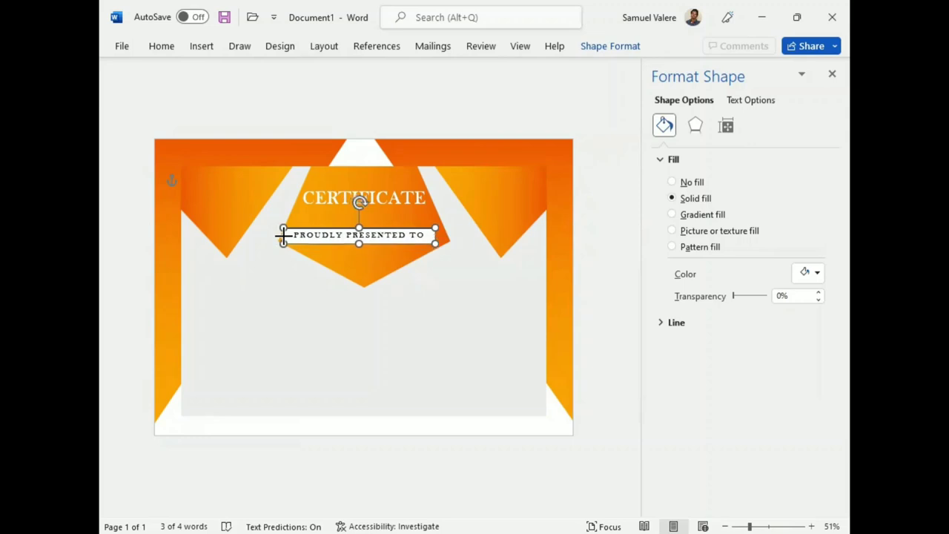
Centre the PROUDLY PRESENTED TO box, remove its fill and outline, and make the text white
drag(283, 236, 286, 234)
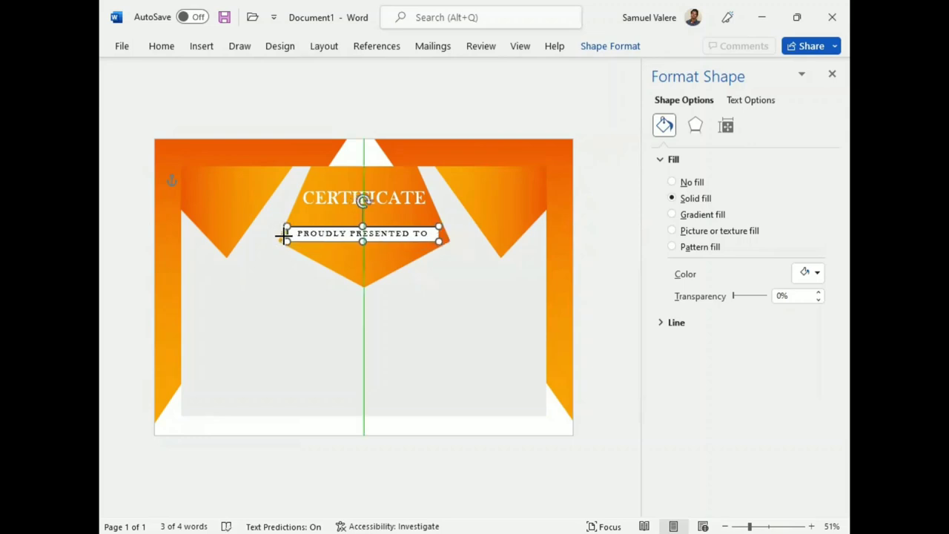
click(602, 45)
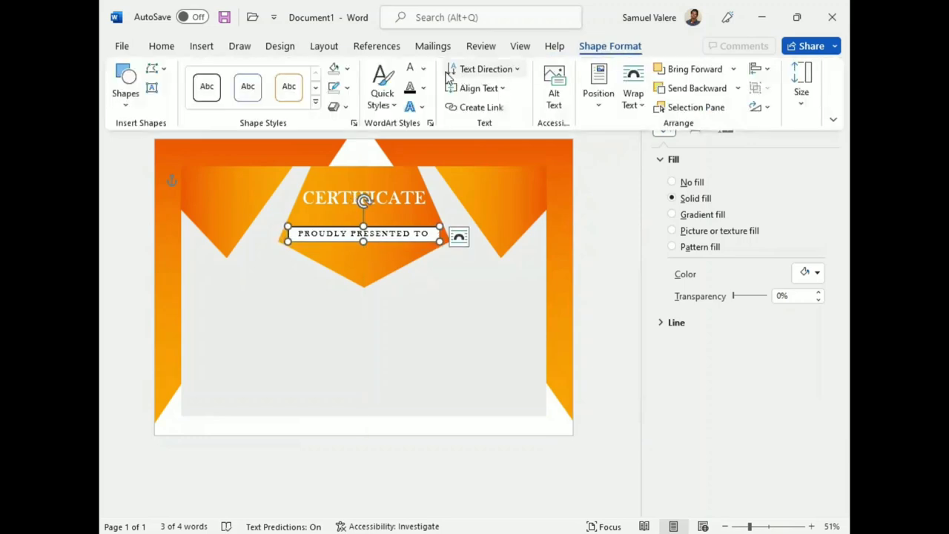
click(346, 68)
click(345, 215)
click(350, 89)
click(339, 289)
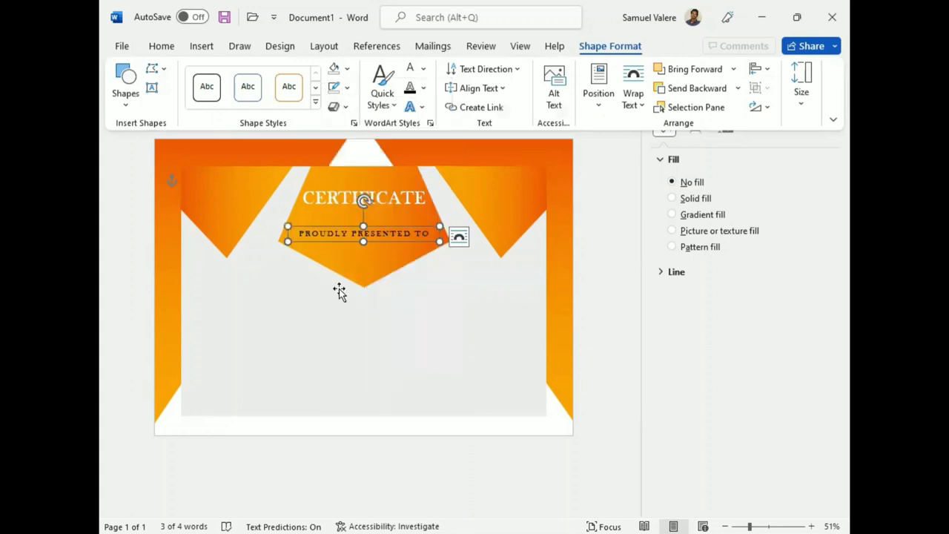
click(410, 86)
Nudge the subtitle down and move CERTIFICATE down closer above it
right_click(384, 235)
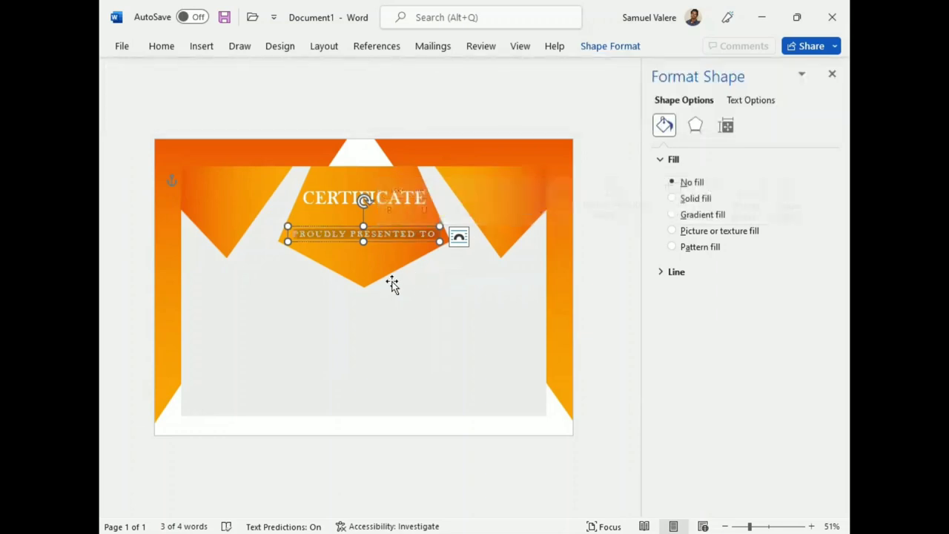
click(394, 311)
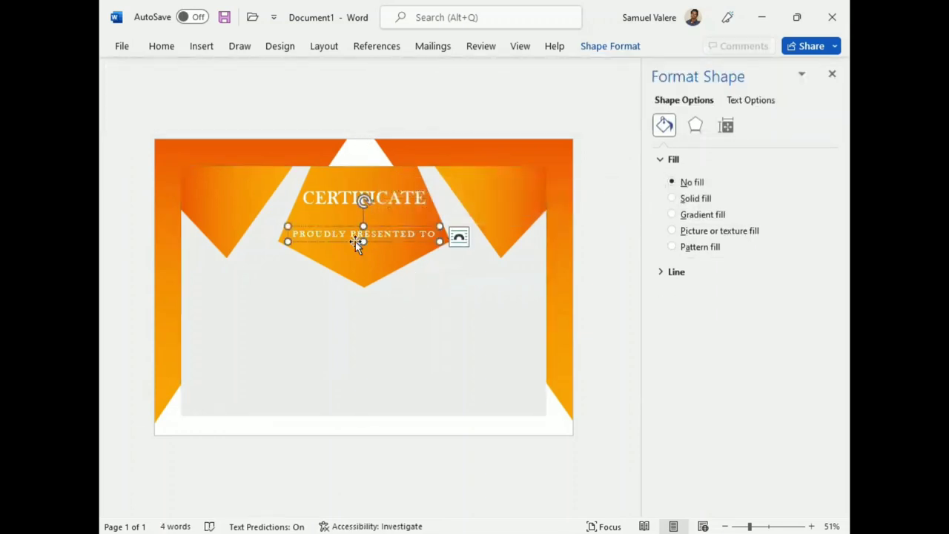
drag(355, 242, 355, 249)
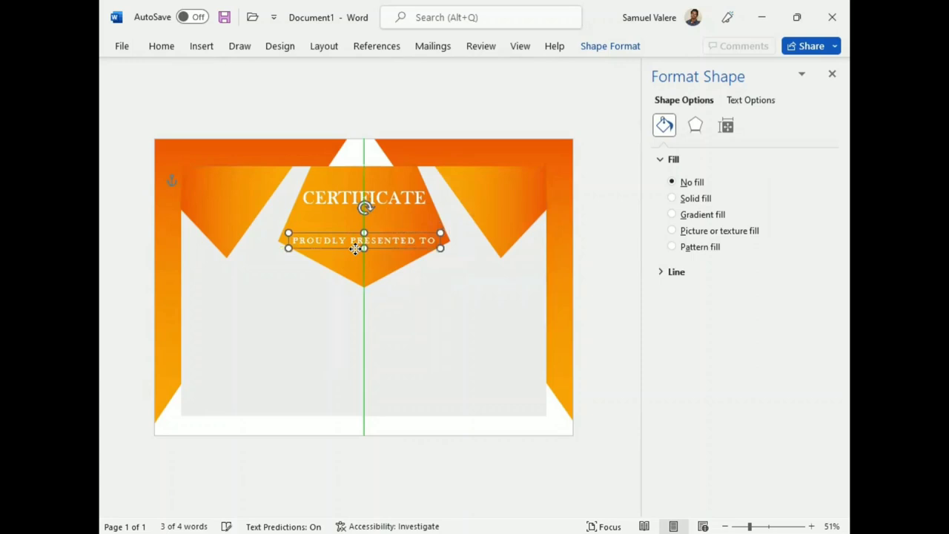
click(377, 211)
drag(377, 214, 376, 225)
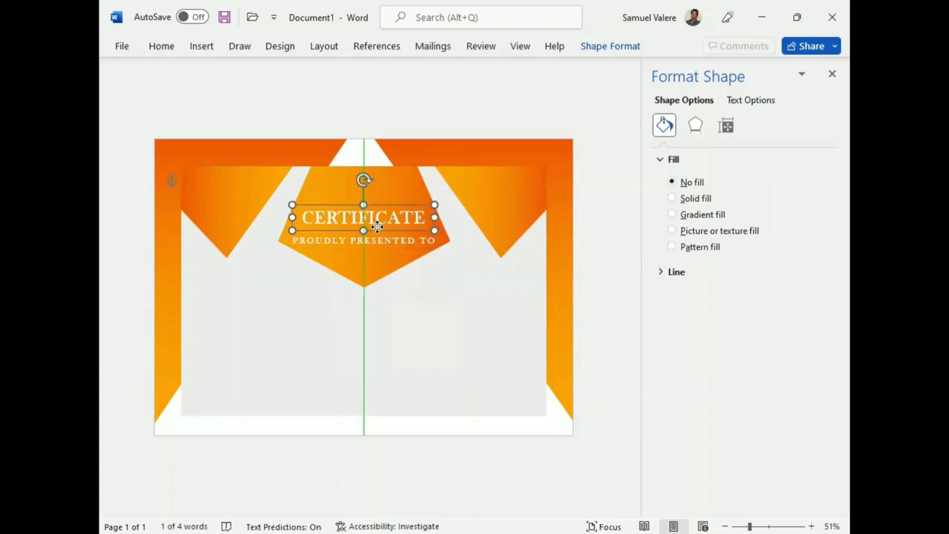
Set CERTIFICATE to 40 pt, re-centre its box, and drag a copy above it
click(496, 169)
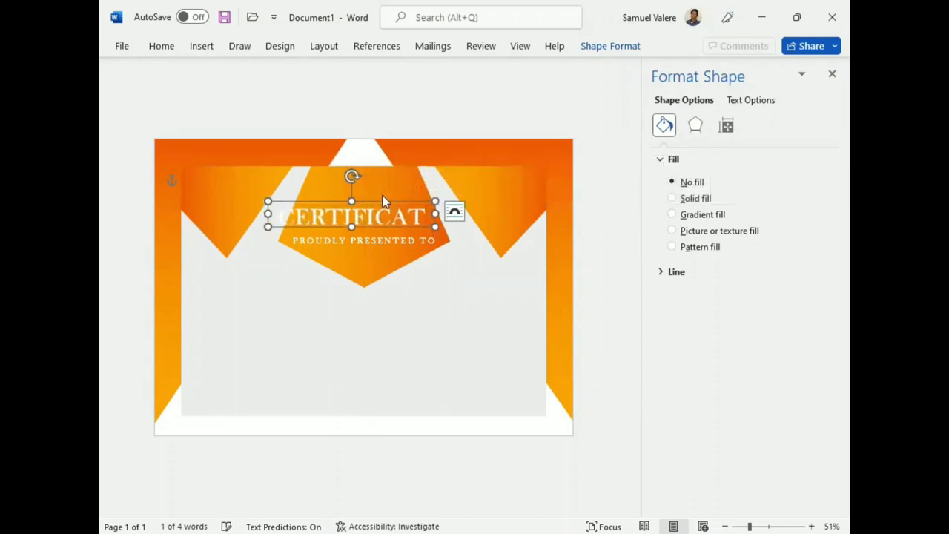
click(478, 171)
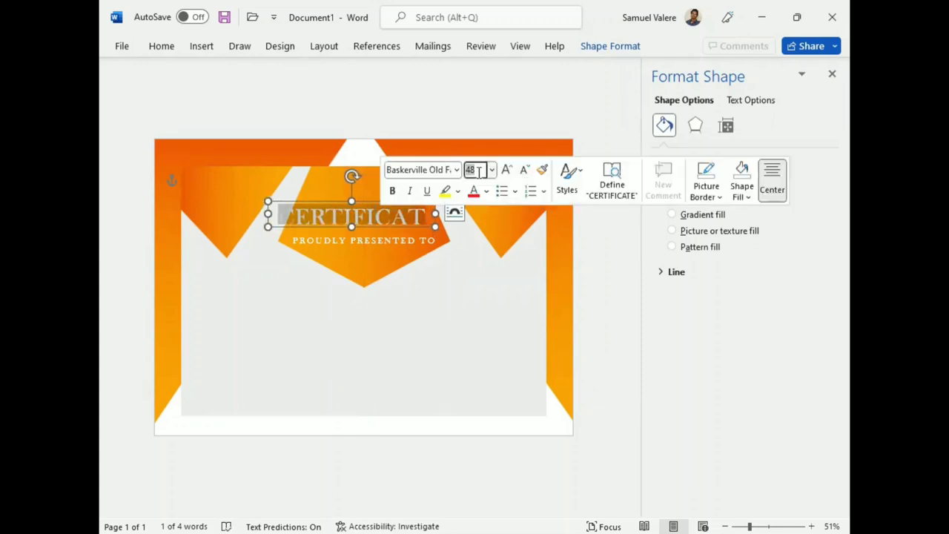
text(45)
key(Return)
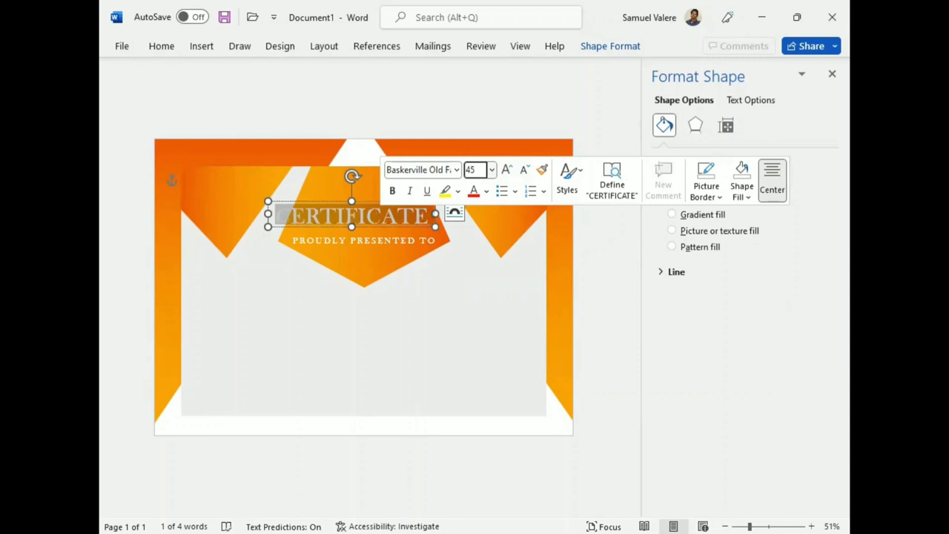
click(478, 170)
text(4)
key(Return)
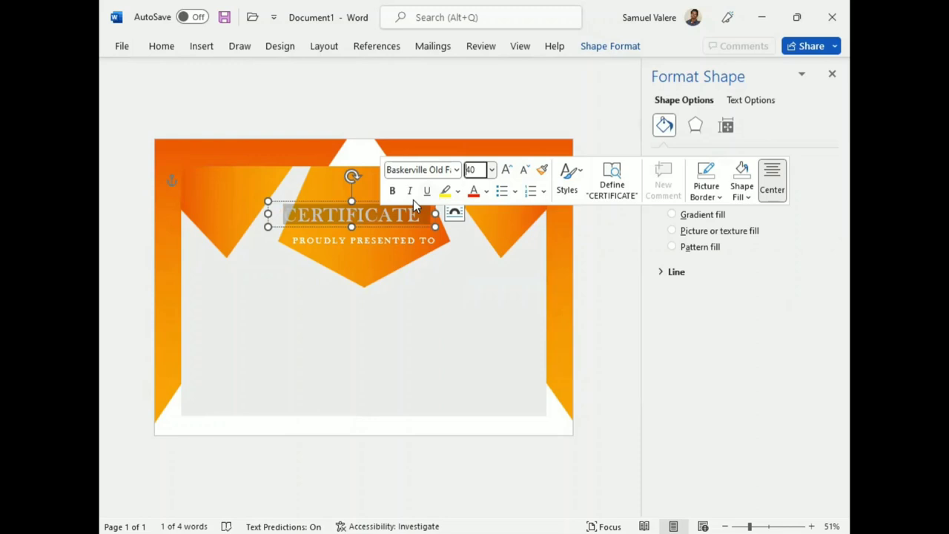
drag(413, 200, 413, 201)
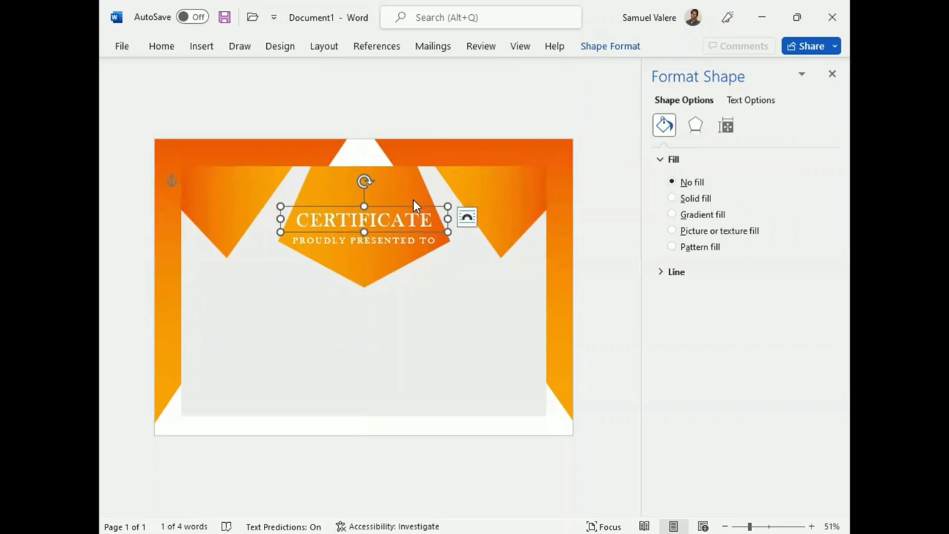
mouse_move(413, 200)
mouse_down()
mouse_move(352, 195)
mouse_move(352, 173)
mouse_up()
text(Company)
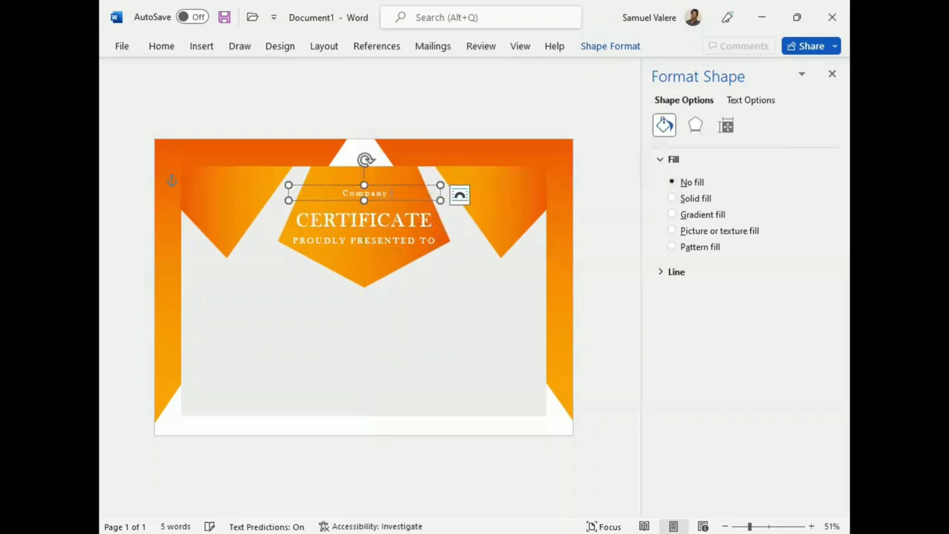
Finish typing Company Name in the new box, make it uppercase, and nudge it up
text(Name)
drag(324, 192, 407, 193)
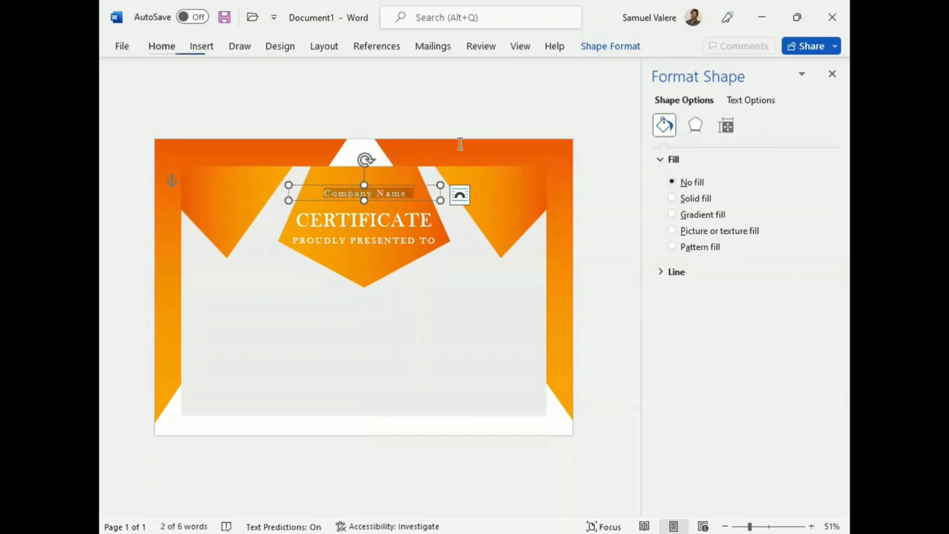
click(162, 46)
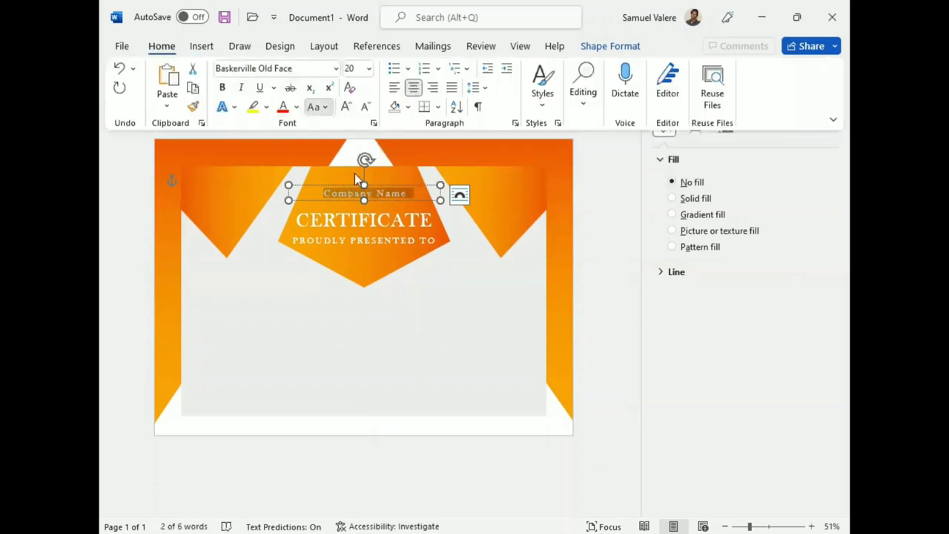
key(shift+F3)
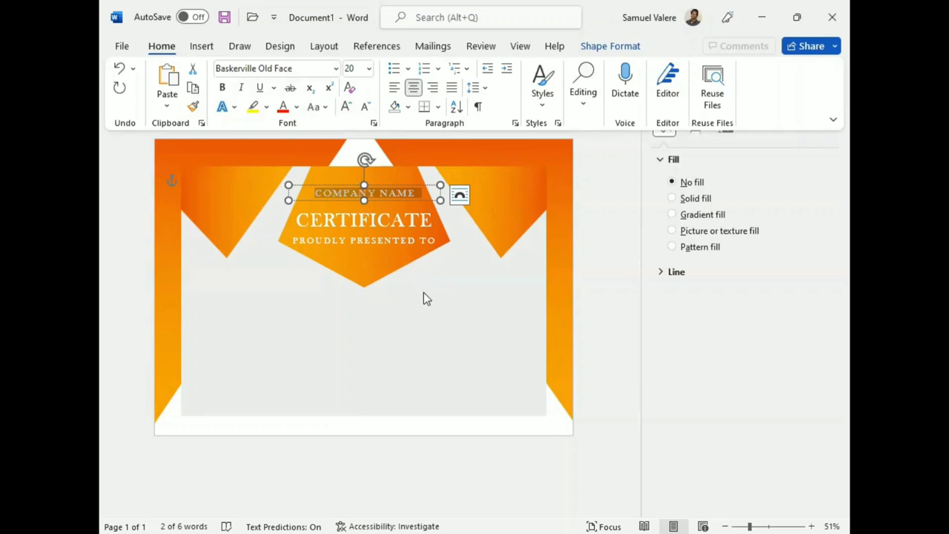
key(ctrl+F1)
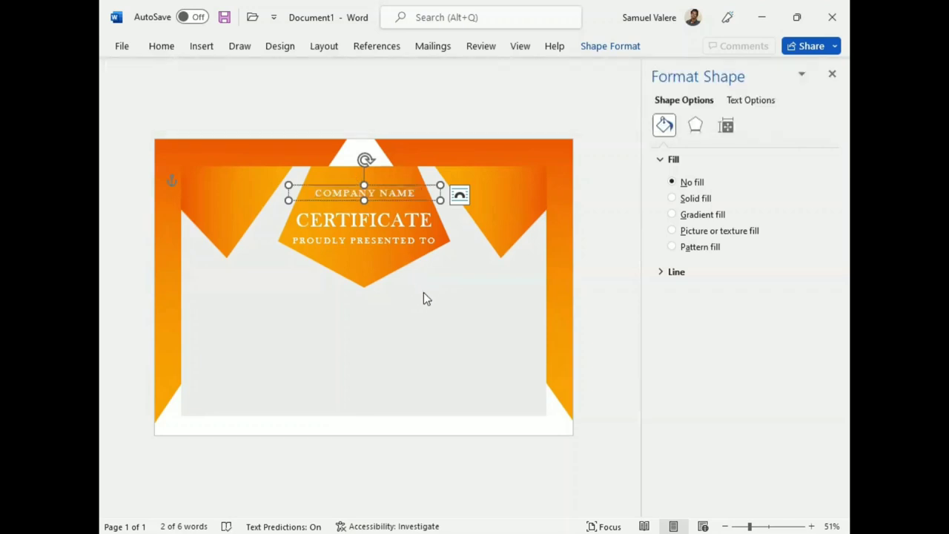
key(Up)
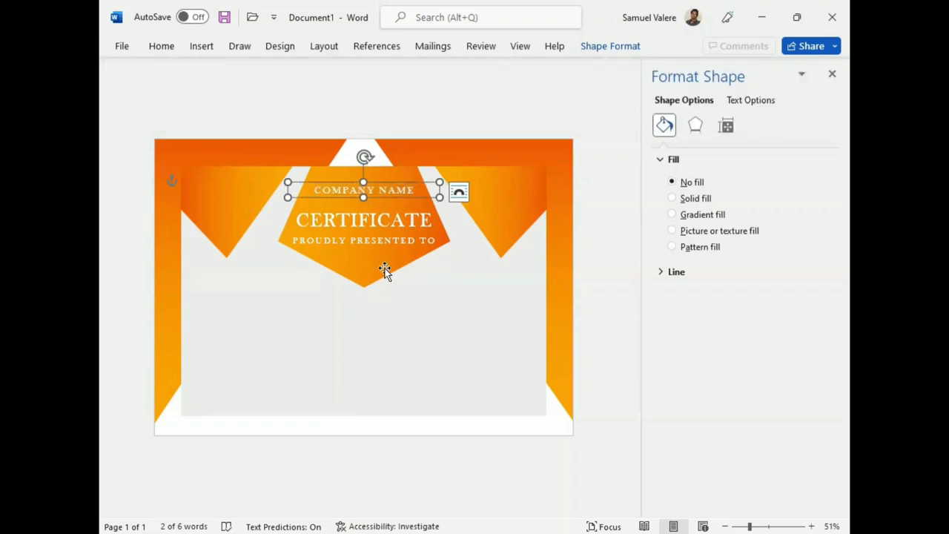
click(385, 270)
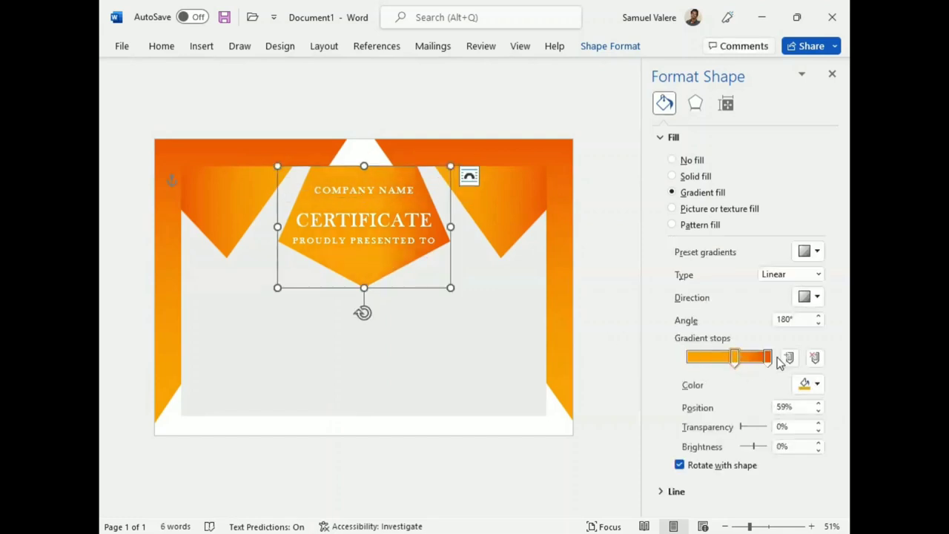
Adjust the gradient stops on the banner and on both corner triangles
drag(735, 357, 765, 362)
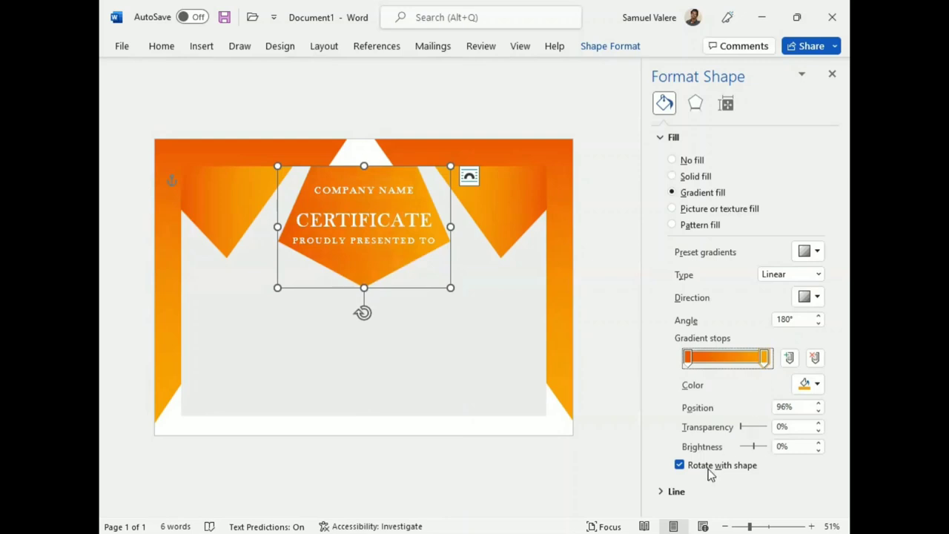
click(232, 221)
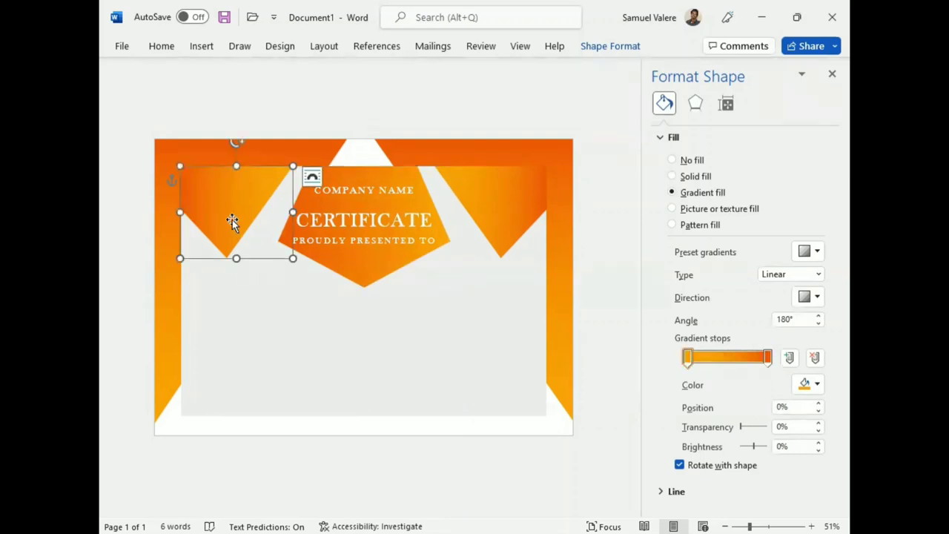
shift+click(545, 227)
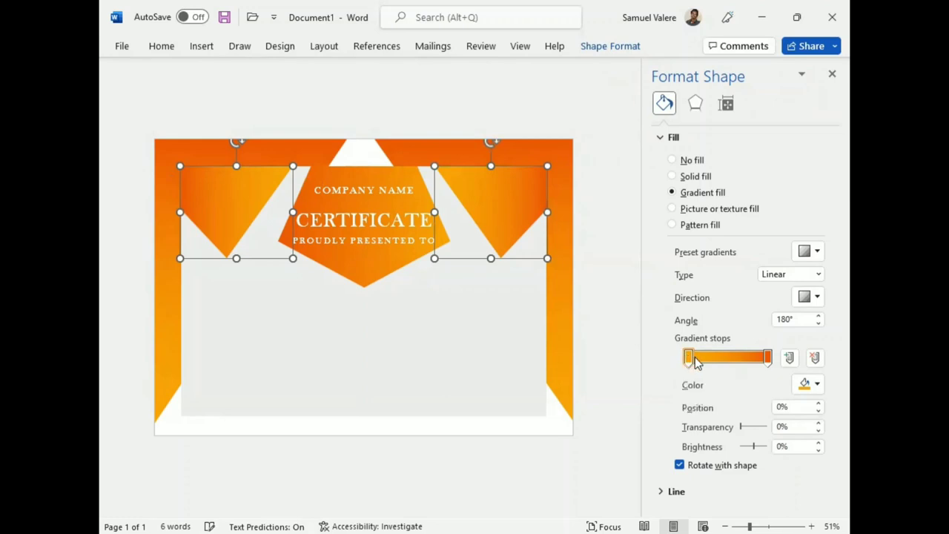
drag(695, 361, 701, 361)
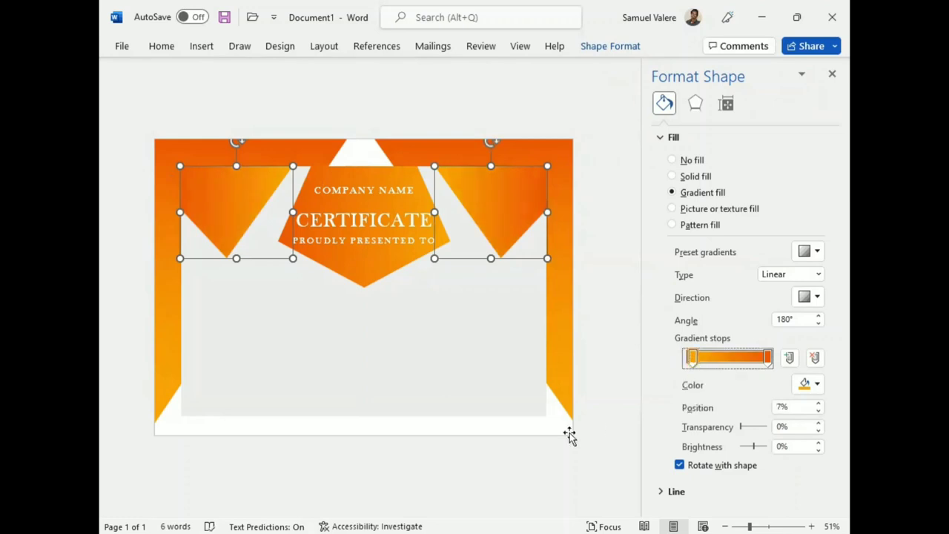
Shorten the banner pentagon slightly and nudge all three title lines up together
click(427, 379)
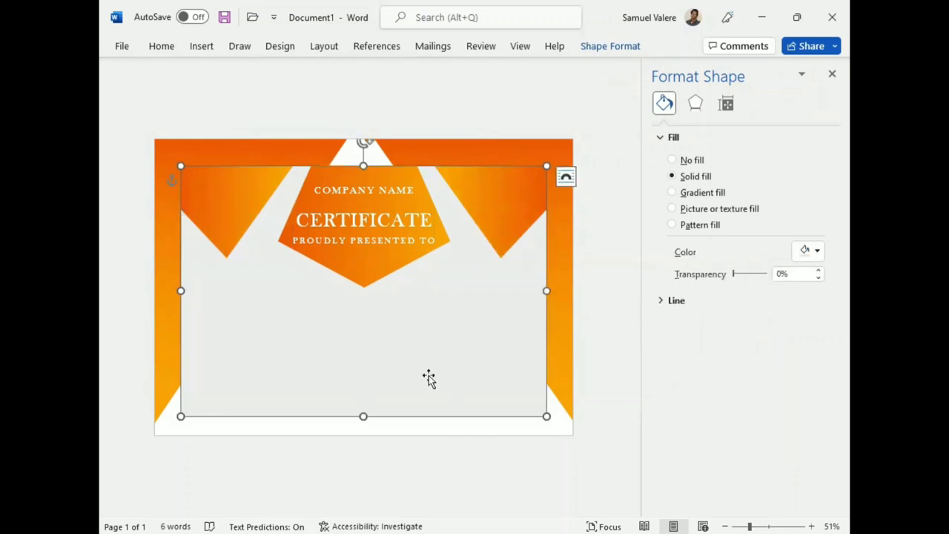
click(362, 288)
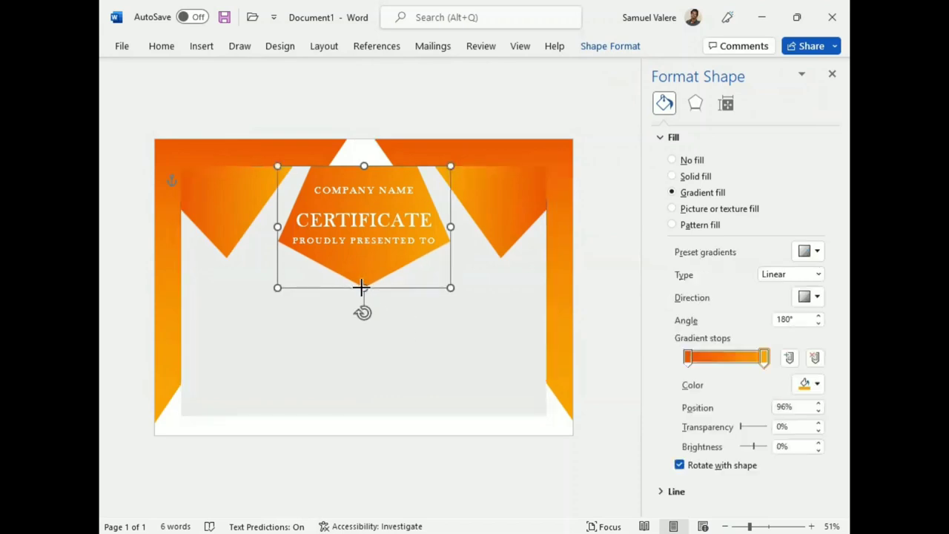
drag(362, 288, 362, 280)
click(368, 194)
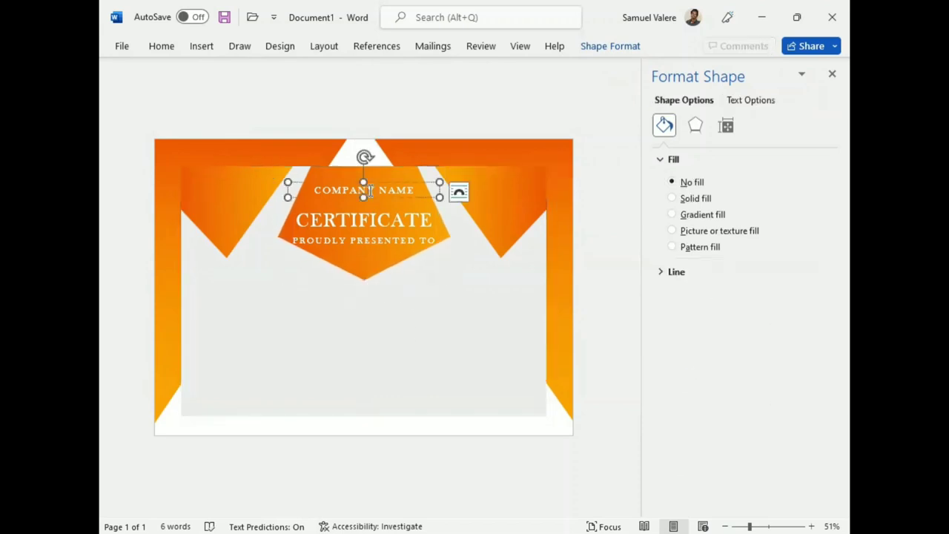
shift+click(363, 219)
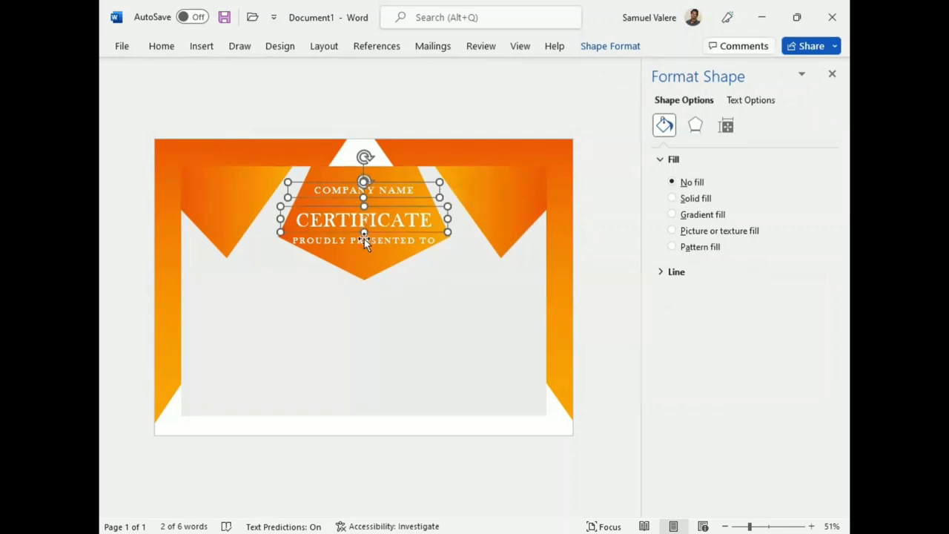
shift+click(358, 241)
key(Up)
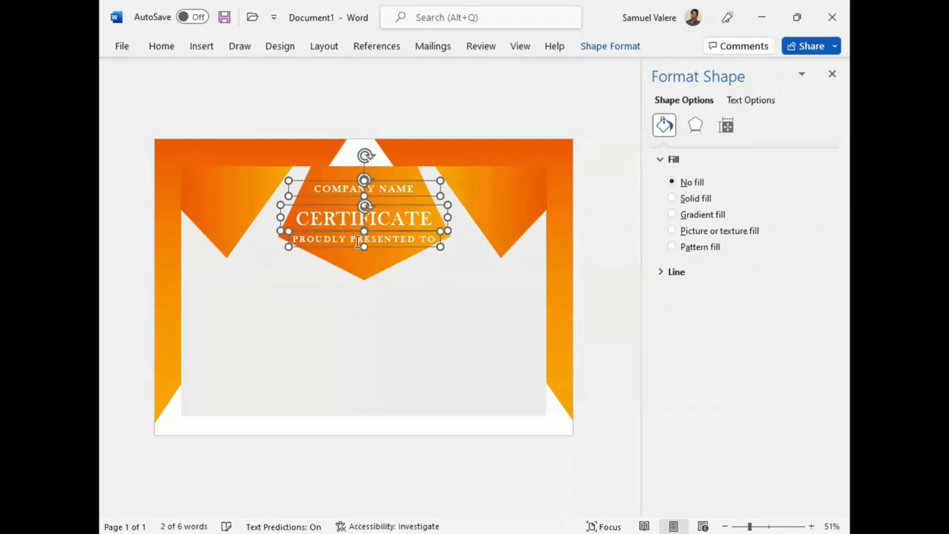
key(Up)
key(Up)
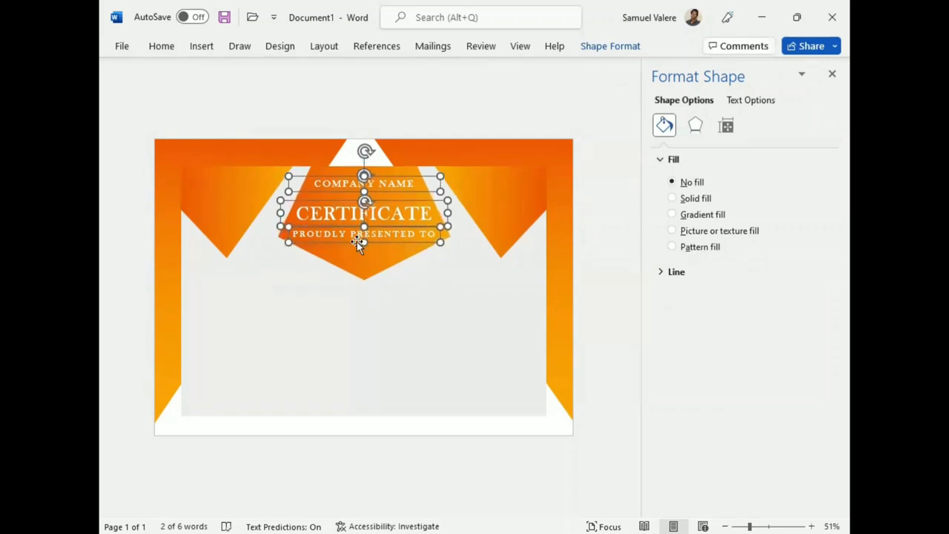
Ctrl-drag a copy of the CERTIFICATE box down below the banner
click(369, 334)
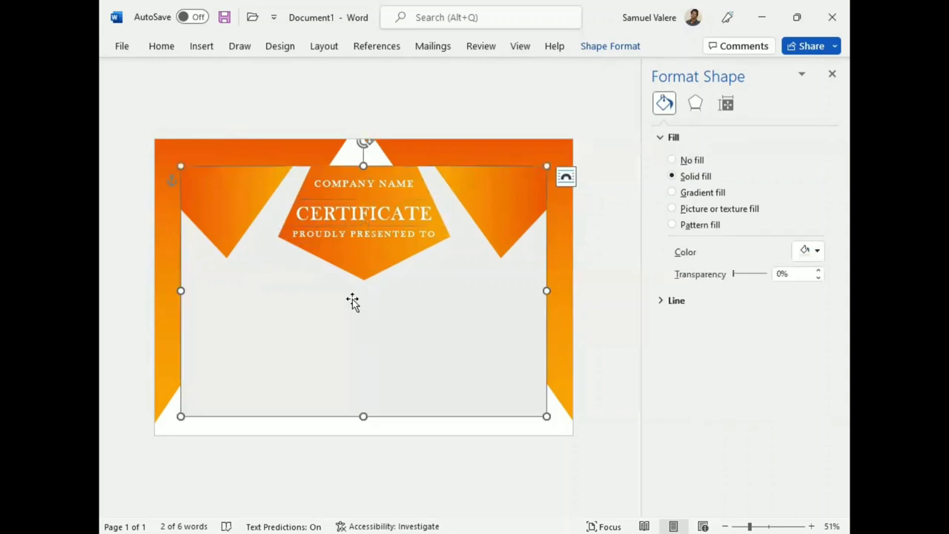
click(359, 221)
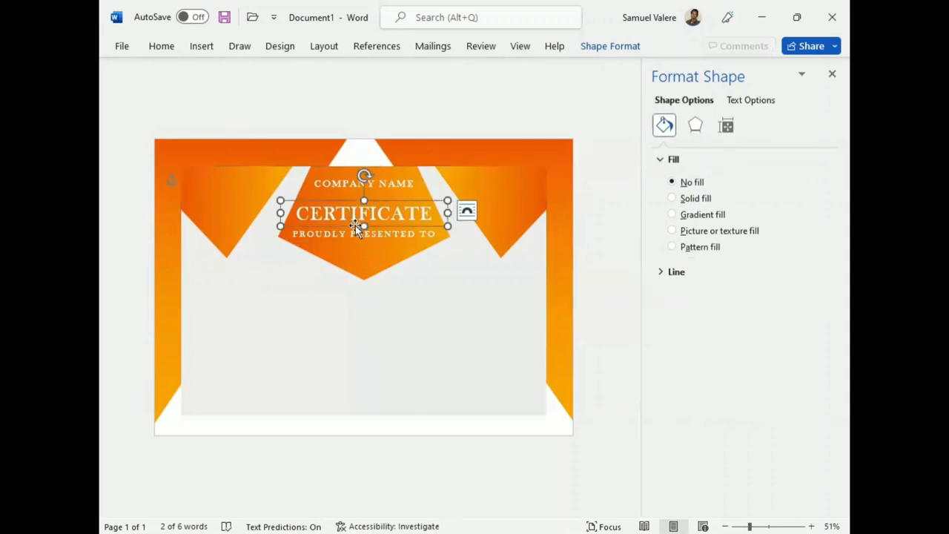
drag(356, 231, 357, 291)
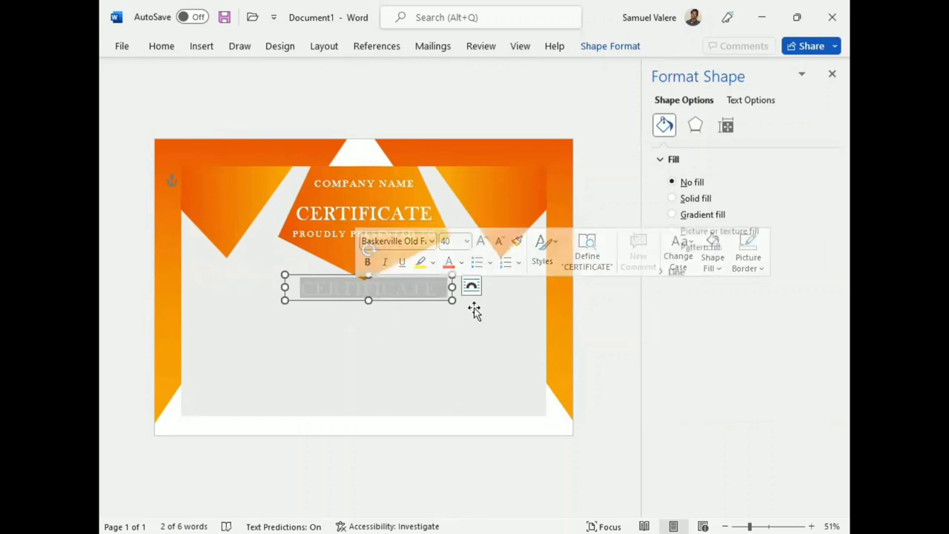
Give the copied CERTIFICATE text a Gradient fill through Text Fill's More Gradients settings
click(609, 48)
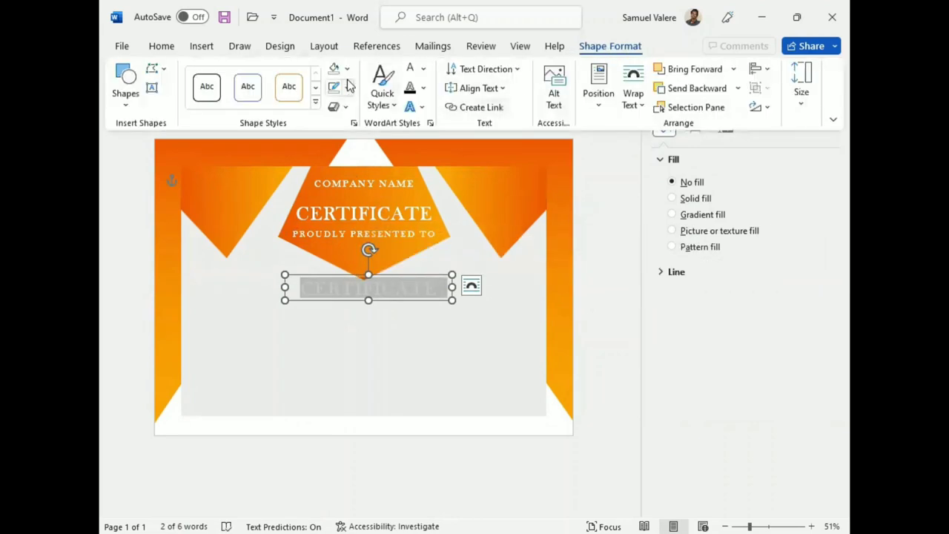
click(425, 69)
mouse_move(445, 339)
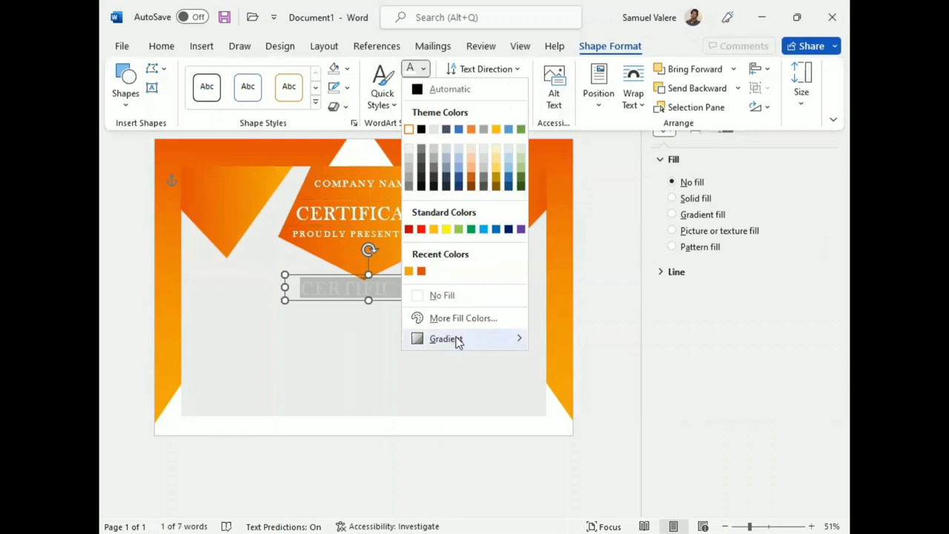
click(585, 514)
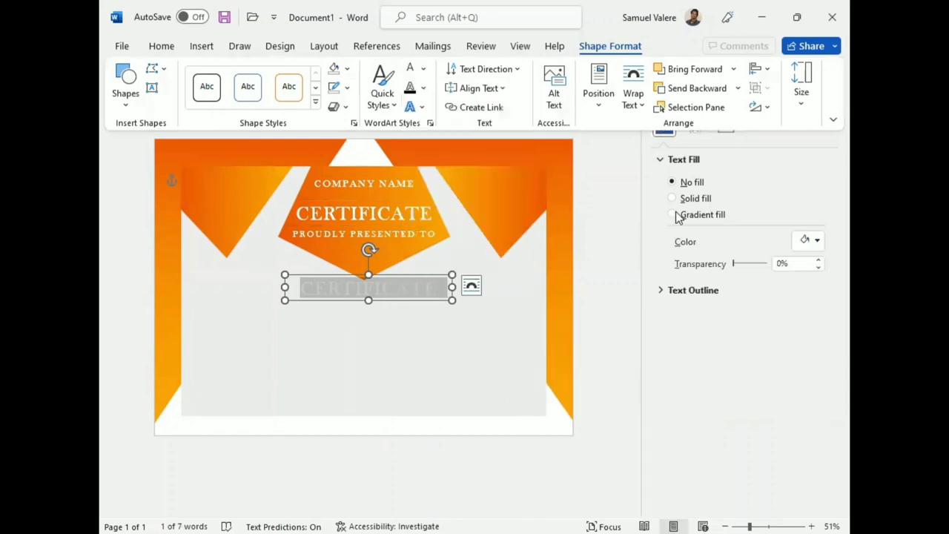
click(673, 214)
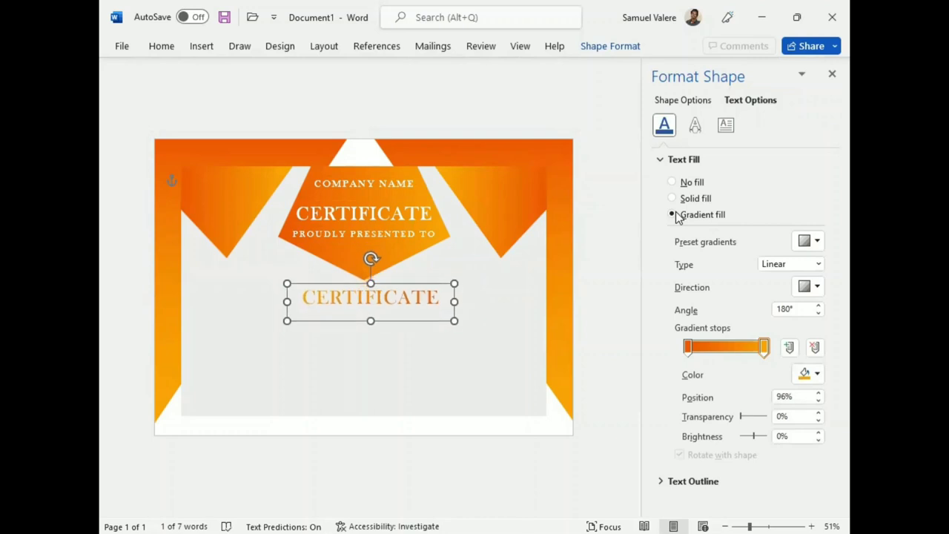
Replace the copied text with the recipient's full name
key(ctrl+a)
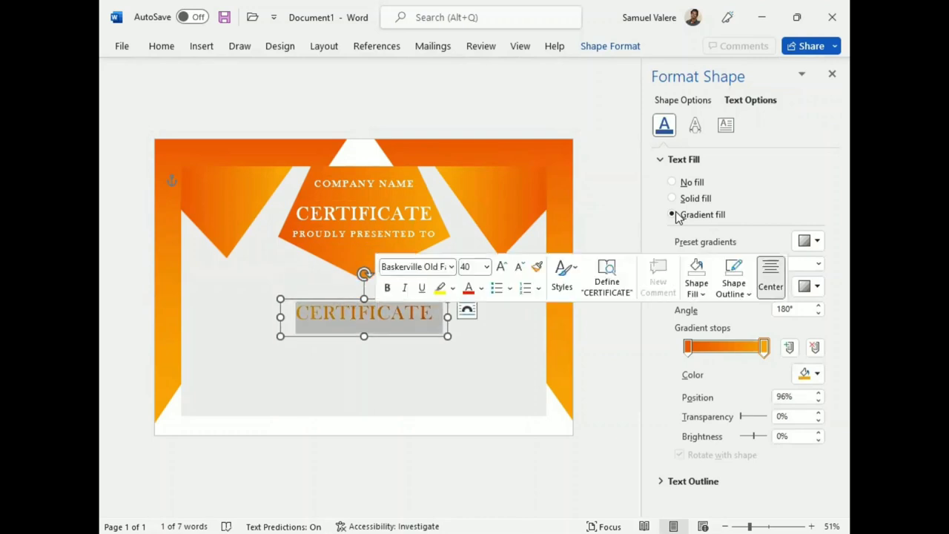
text(Wadson St)
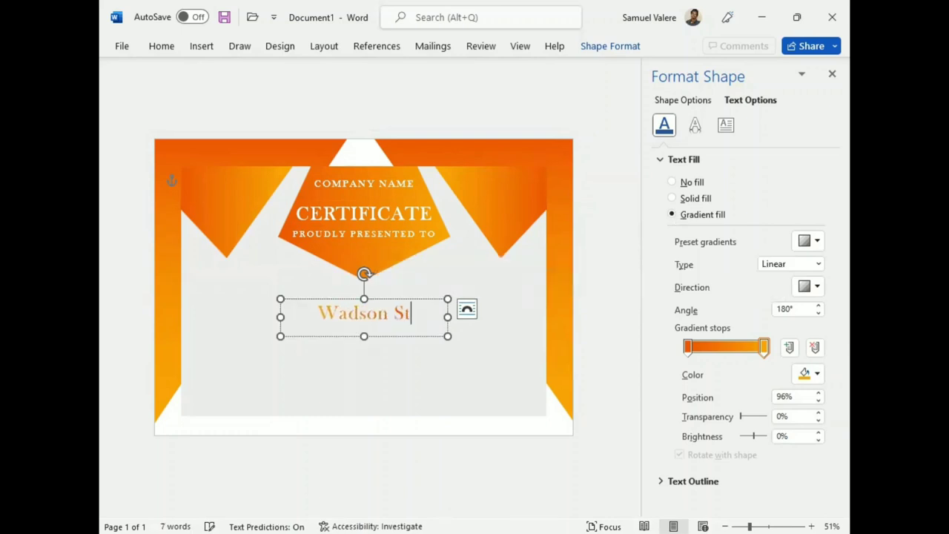
text( Jacqu)
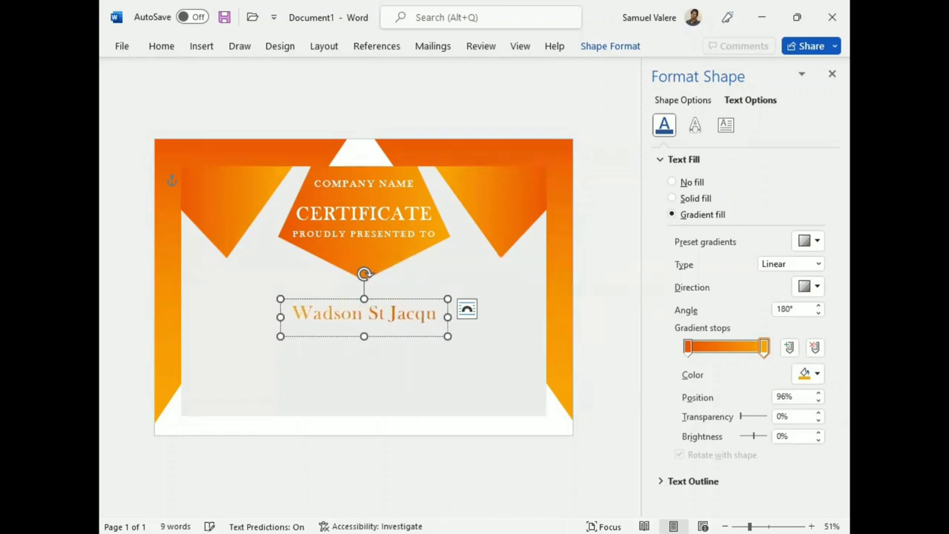
key(BackSpace)
key(BackSpace)
key(BackSpace)
text(Jacques)
key(Escape)
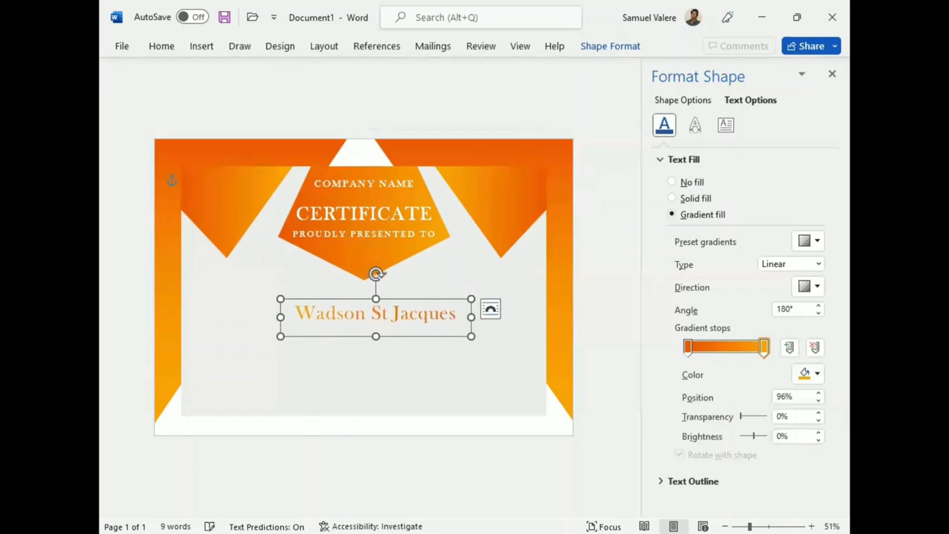
Set the name in Edwardian Script ITC and enlarge it twice with Grow Font
double_click(394, 314)
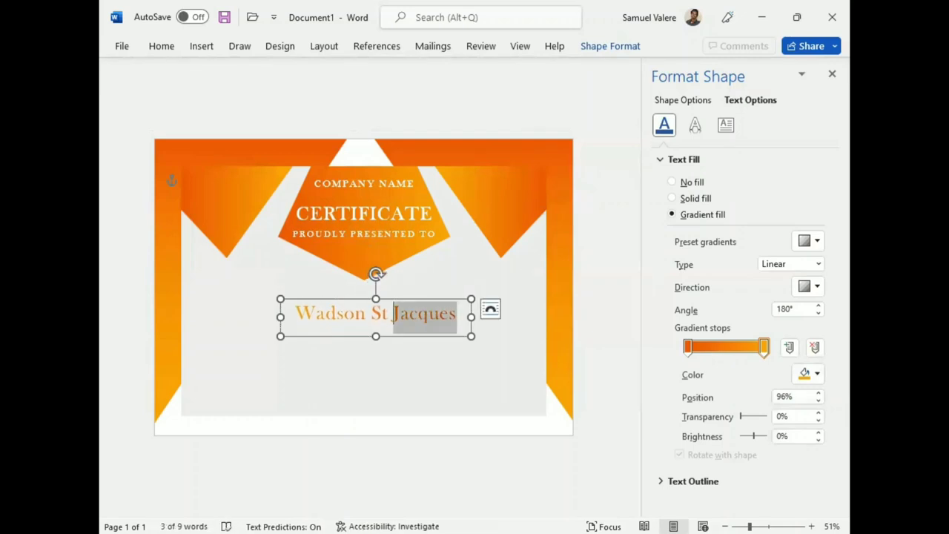
triple_click(393, 314)
click(161, 46)
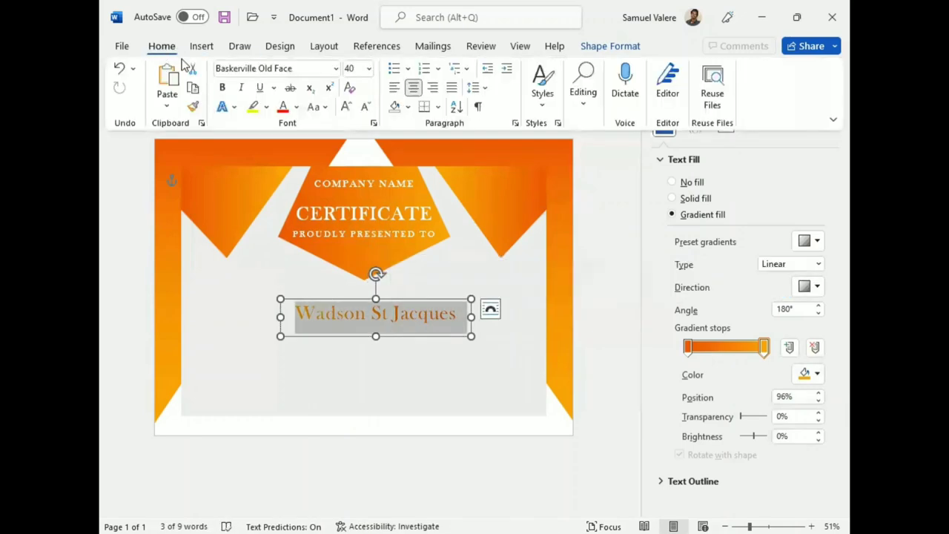
click(303, 67)
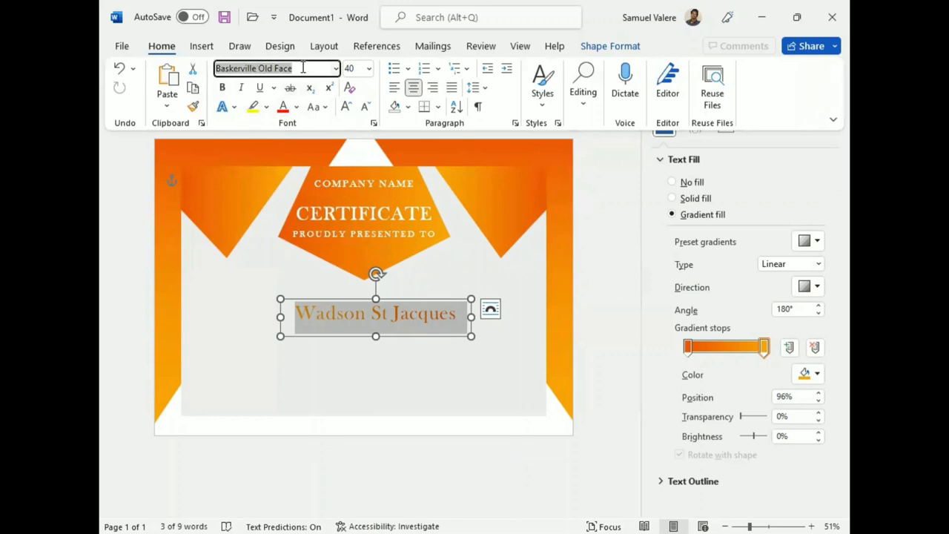
text(Edwardian Script ITC)
key(Return)
click(344, 107)
click(344, 107)
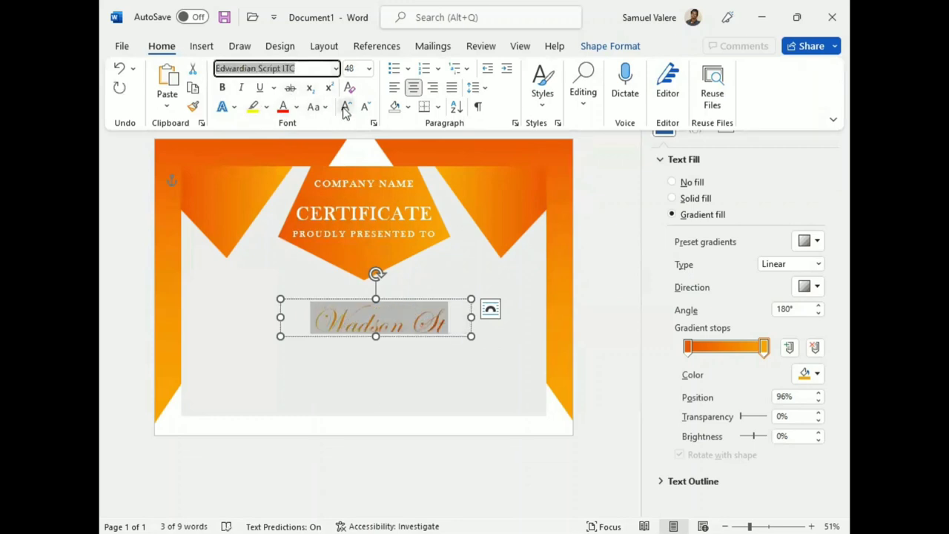
click(345, 107)
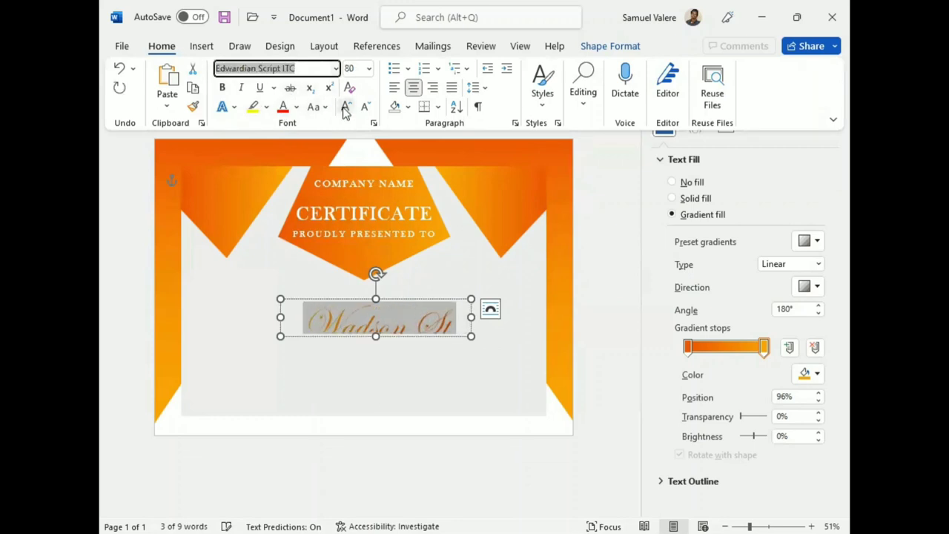
Widen the name box on both sides so the full name fits on one line
drag(280, 317, 219, 317)
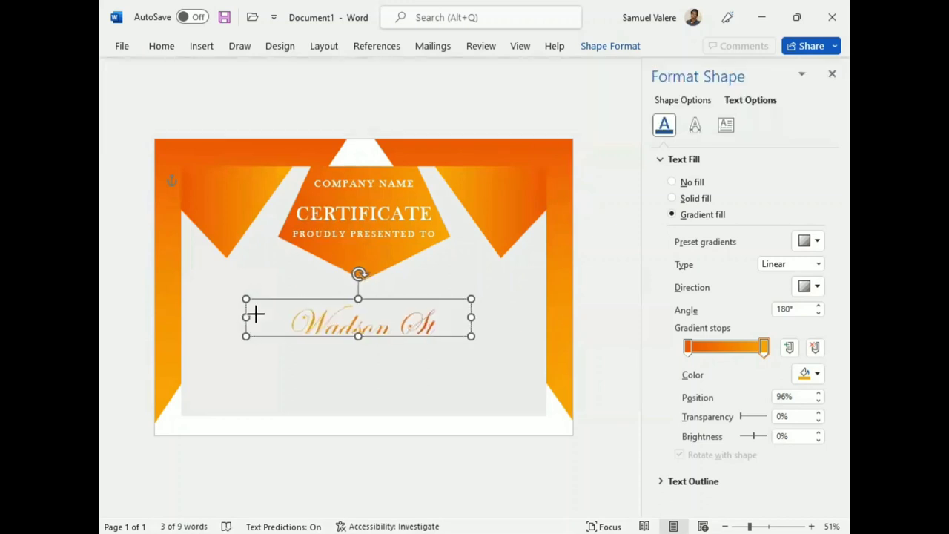
drag(470, 316, 507, 317)
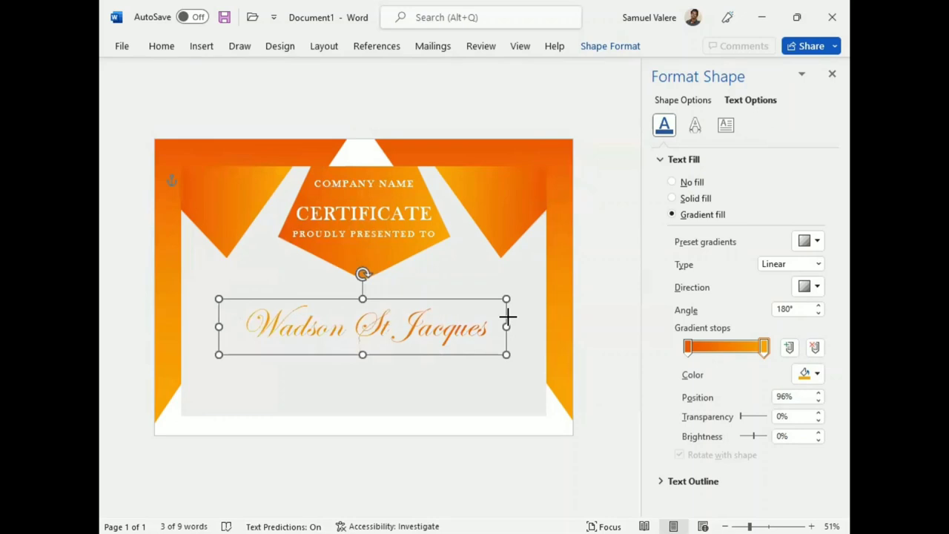
triple_click(372, 315)
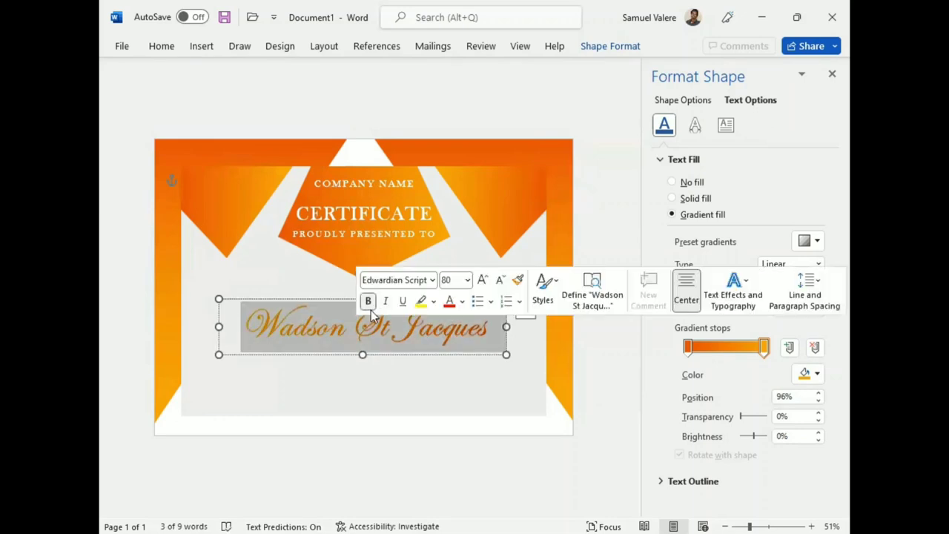
click(372, 315)
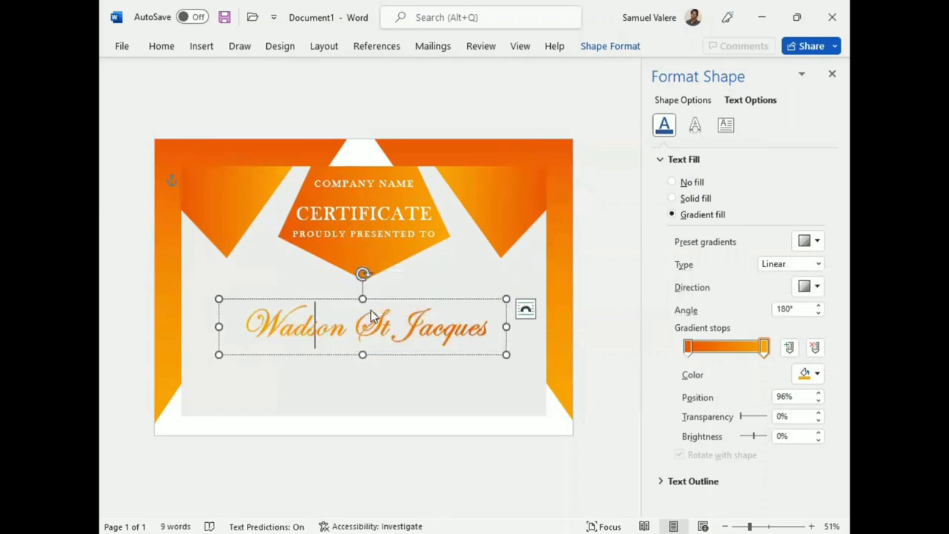
Nudge the name box up and move the right gradient stop to 88%
key(Escape)
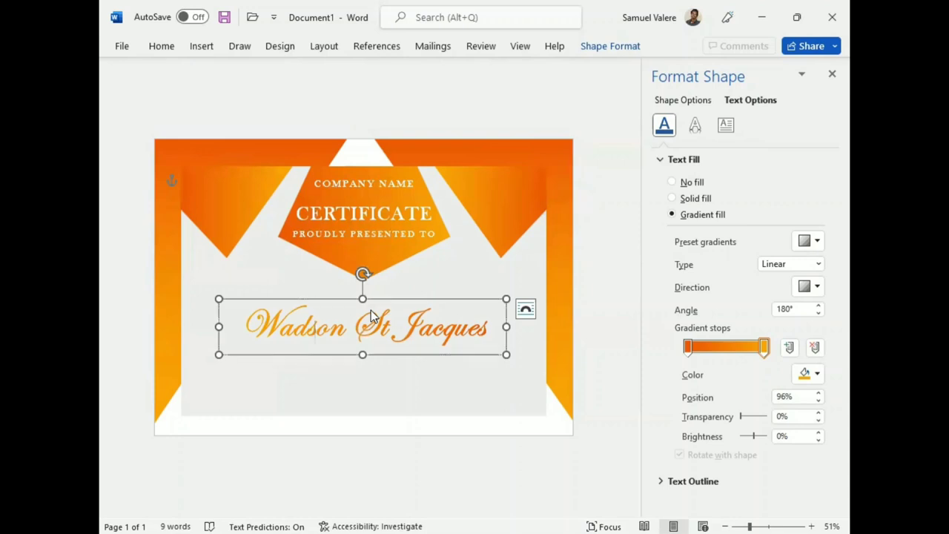
key(Up)
key(Up)
key(Up)
key(Up)
key(Up)
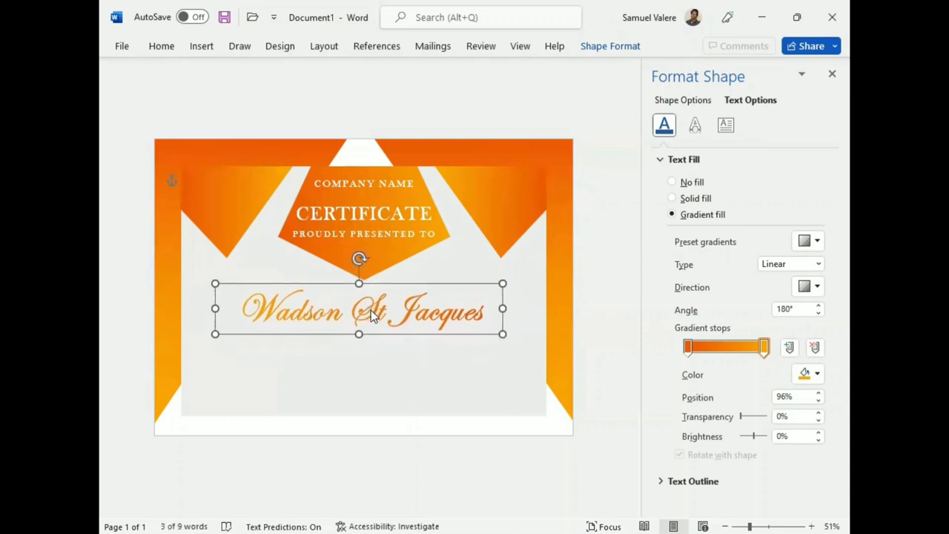
key(ctrl+Right)
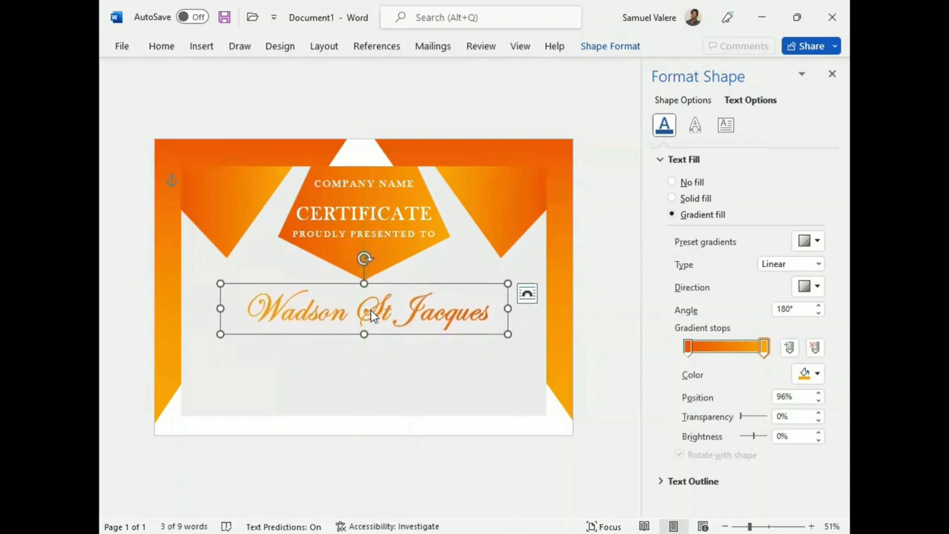
key(Up)
key(Up)
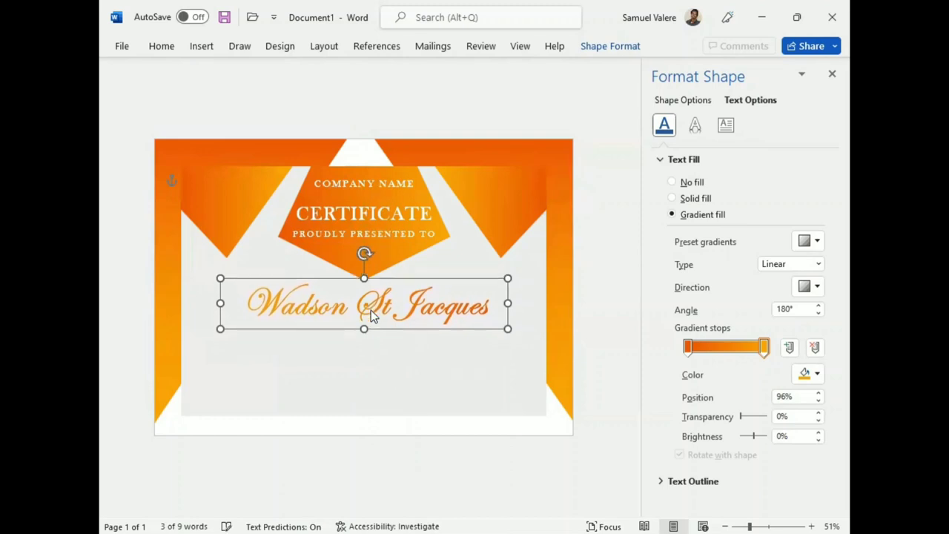
key(Up)
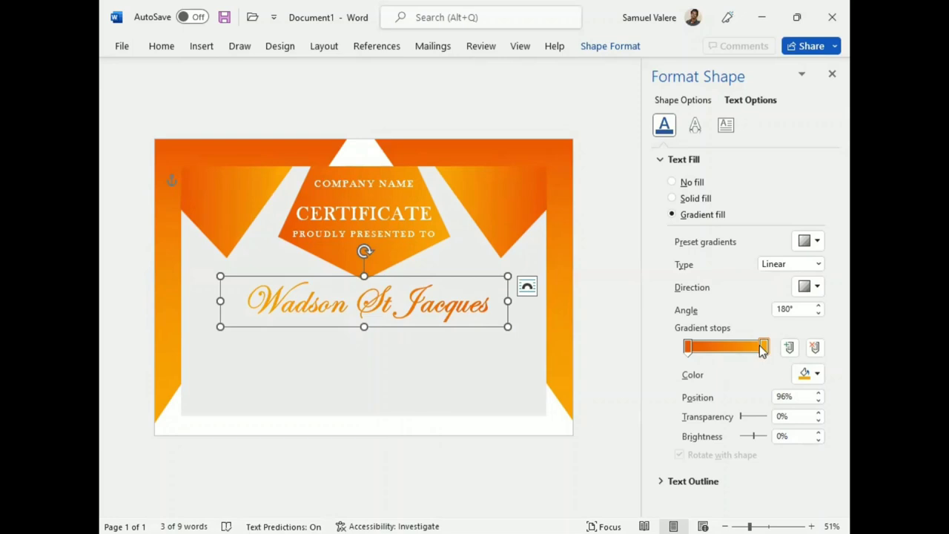
drag(763, 346, 684, 348)
drag(766, 349, 756, 349)
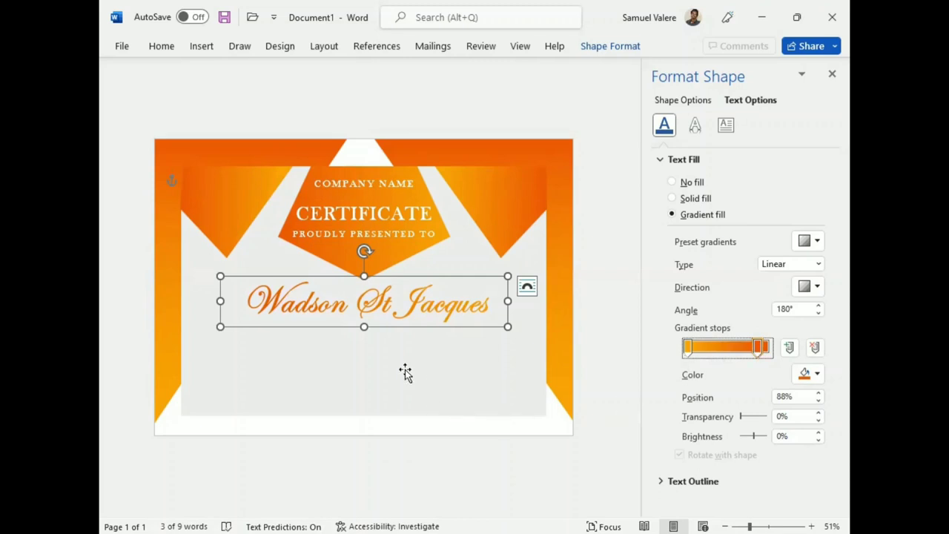
Draw a horizontal straight line just under the recipient's name
click(201, 46)
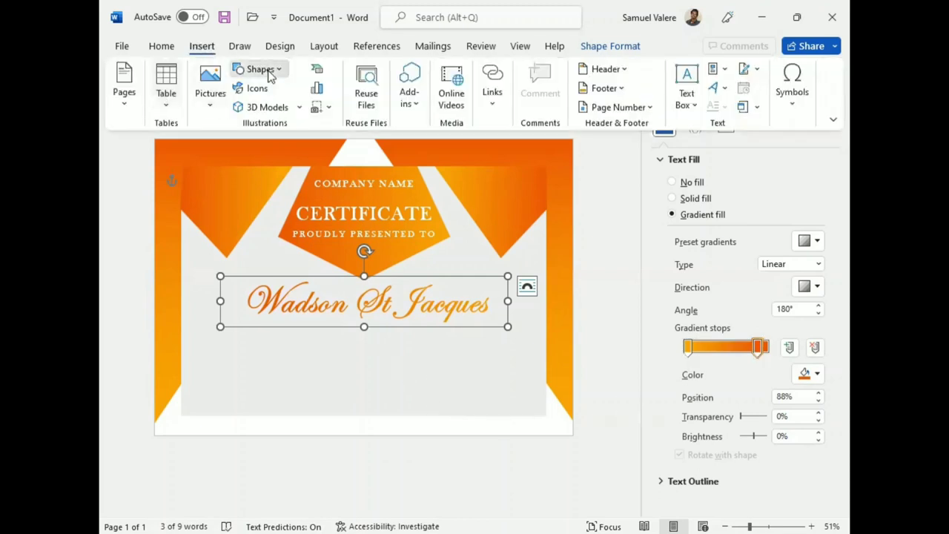
click(268, 72)
click(240, 165)
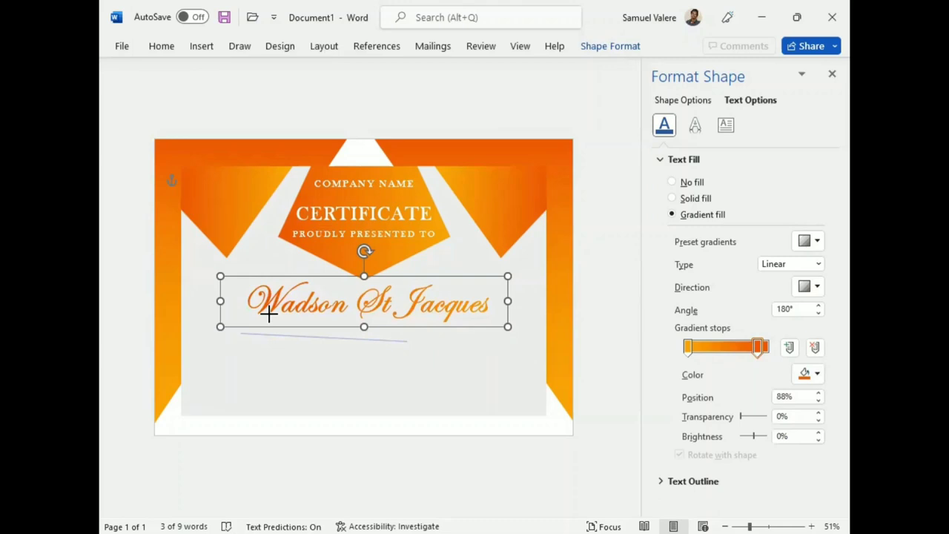
drag(239, 333, 525, 333)
mouse_move(389, 335)
mouse_down()
mouse_move(385, 311)
mouse_move(370, 321)
mouse_up()
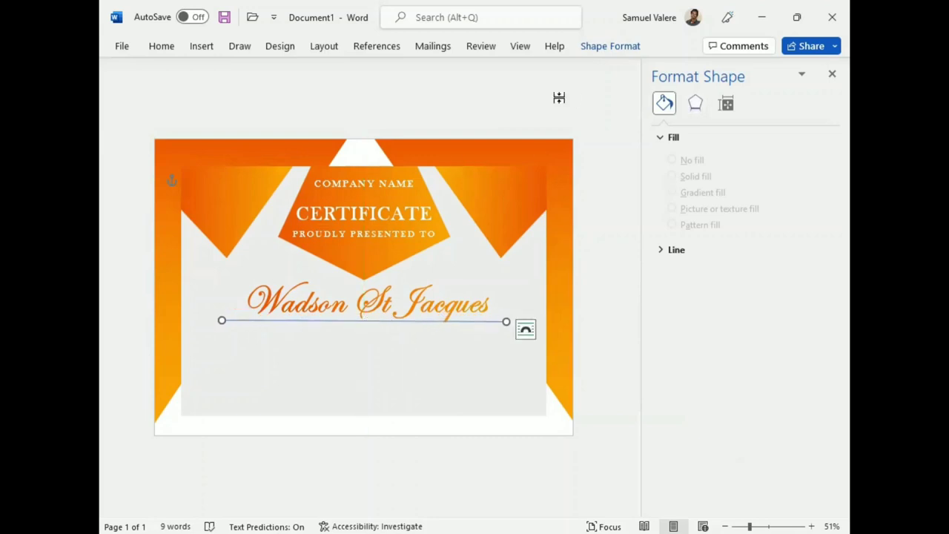
Make the line gray with Shape Outline and nudge it slightly down
click(832, 74)
click(598, 52)
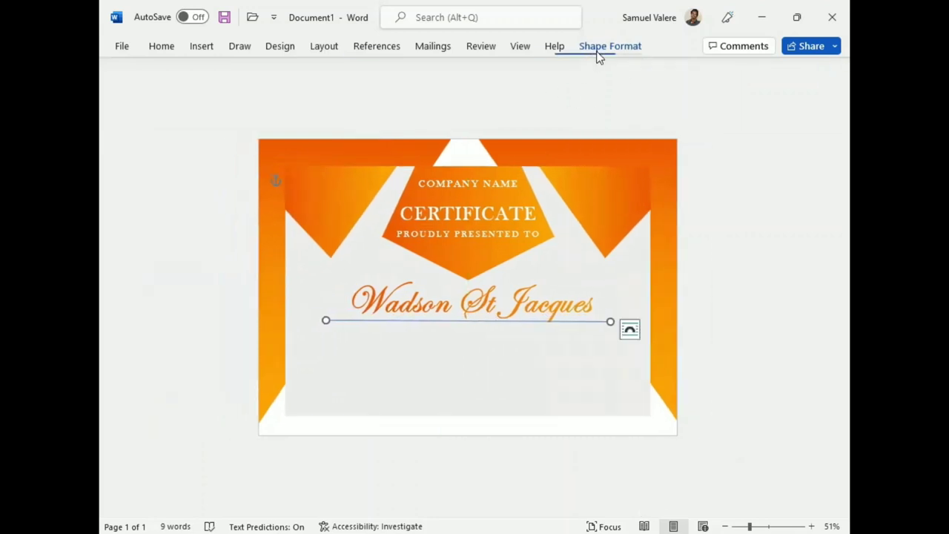
click(348, 89)
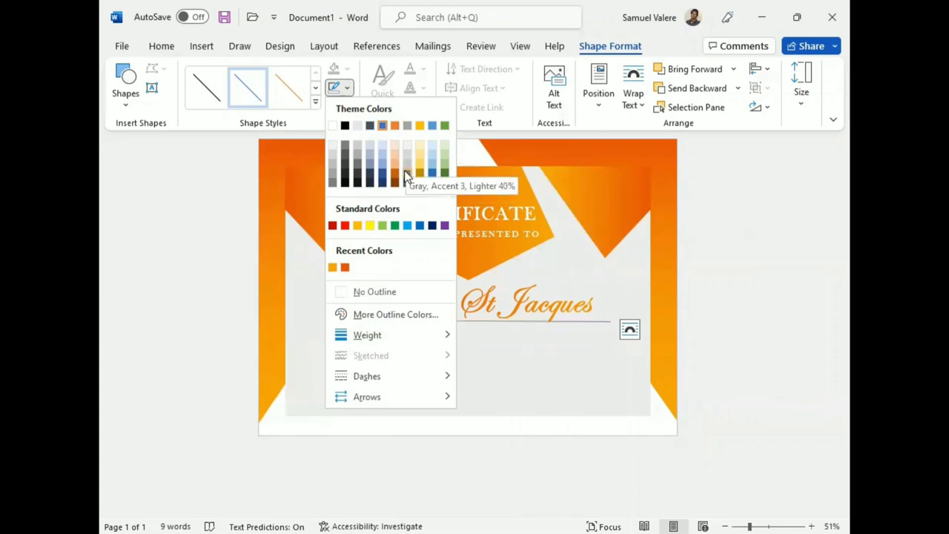
click(404, 175)
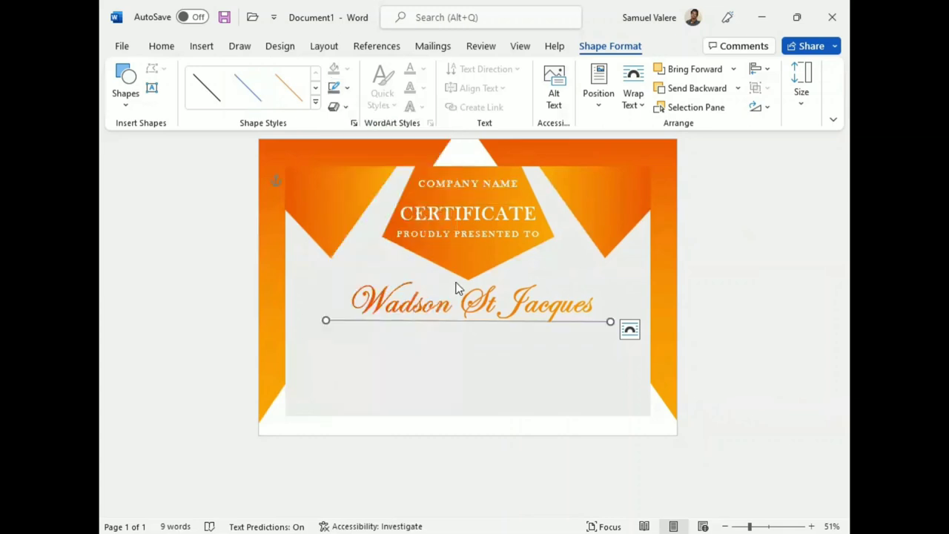
click(498, 322)
key(Down)
key(Down)
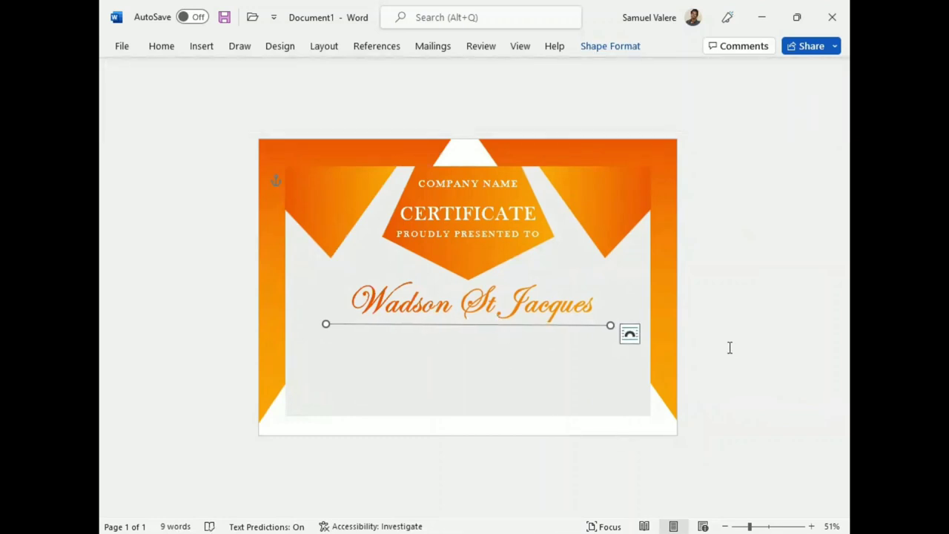
Copy the PROUDLY PRESENTED TO box below the name line and expand its spacing by 3 pt
click(479, 242)
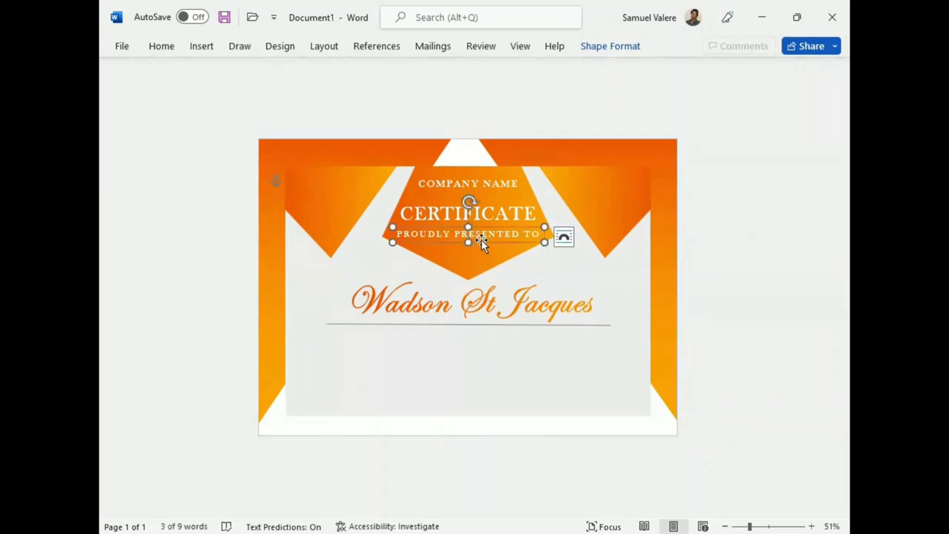
drag(480, 244, 464, 355)
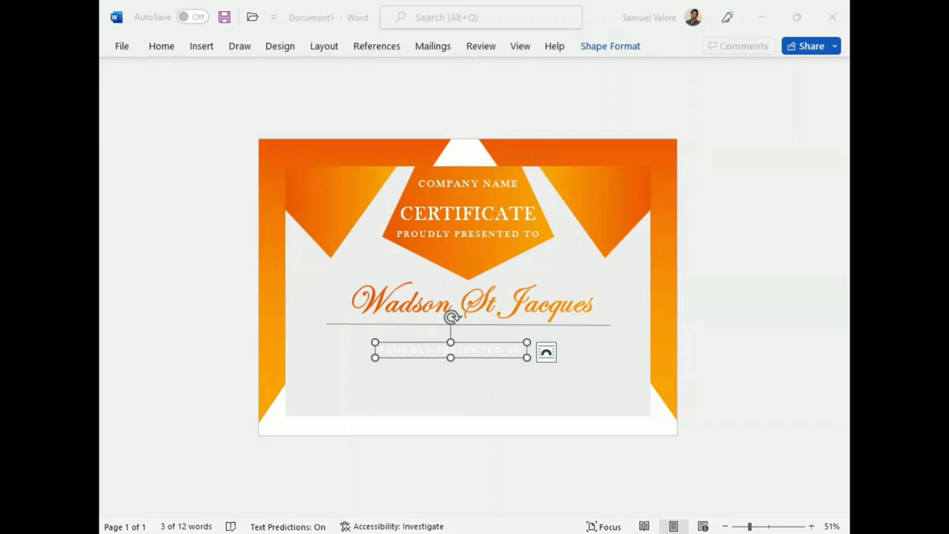
key(ctrl+d)
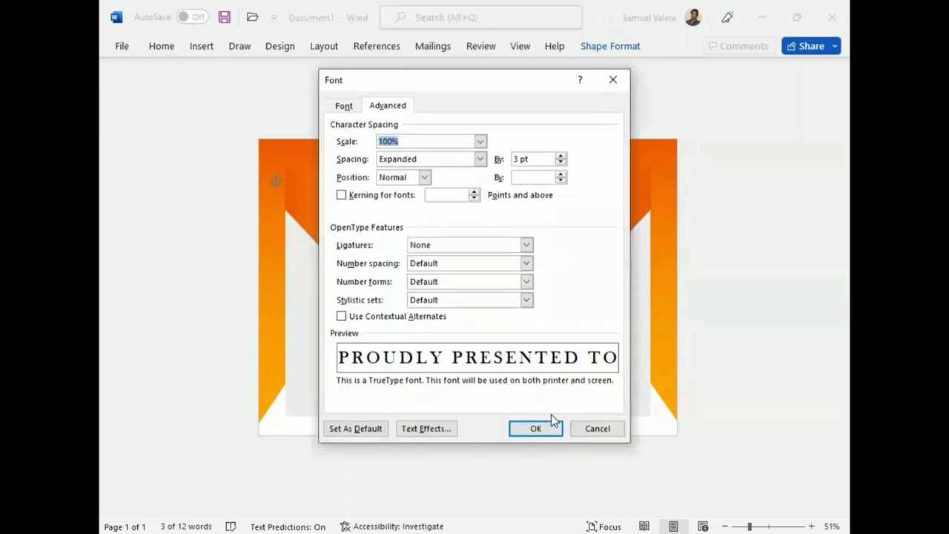
key(Escape)
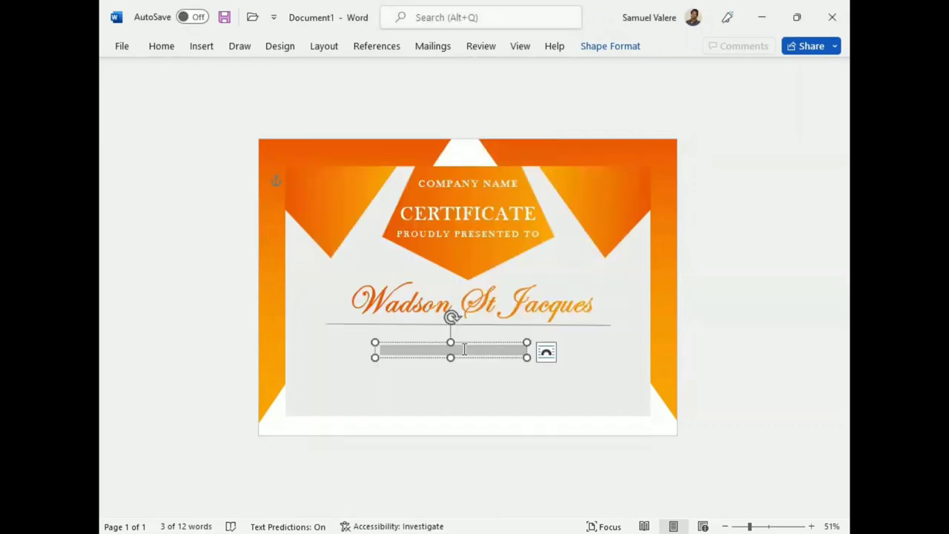
click(463, 348)
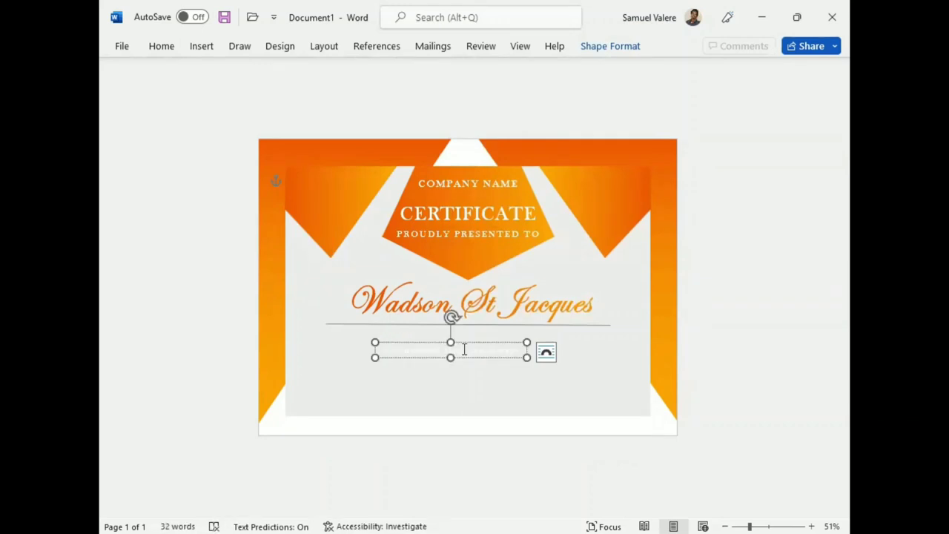
Set the message text's font colour to black
click(160, 48)
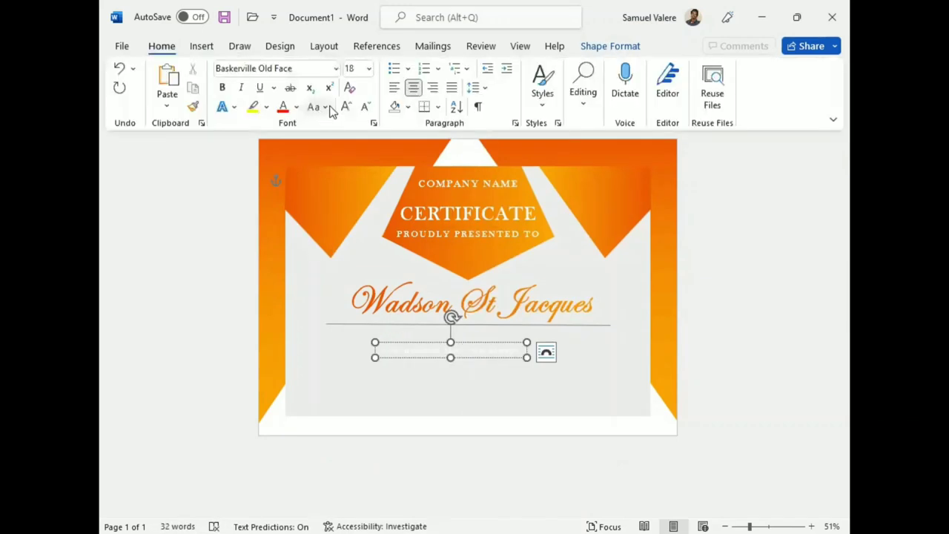
click(296, 107)
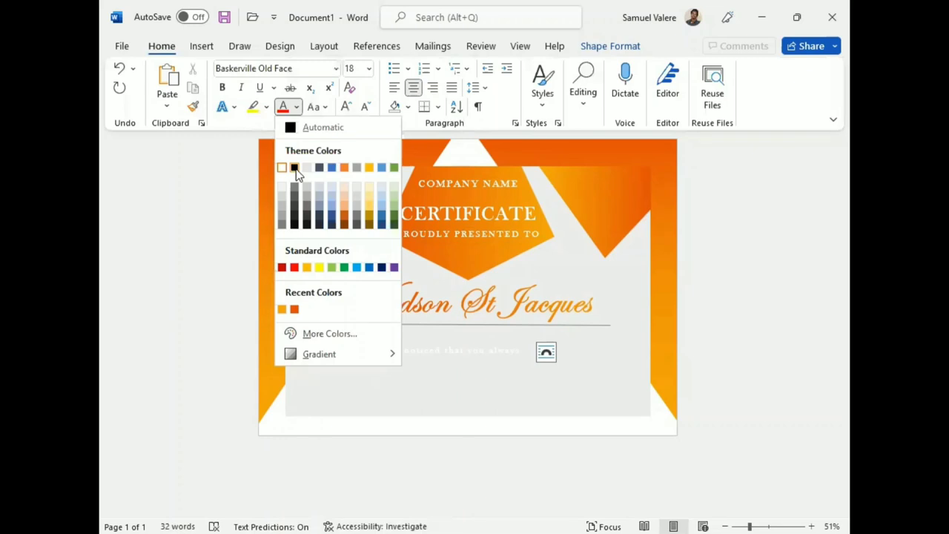
click(293, 168)
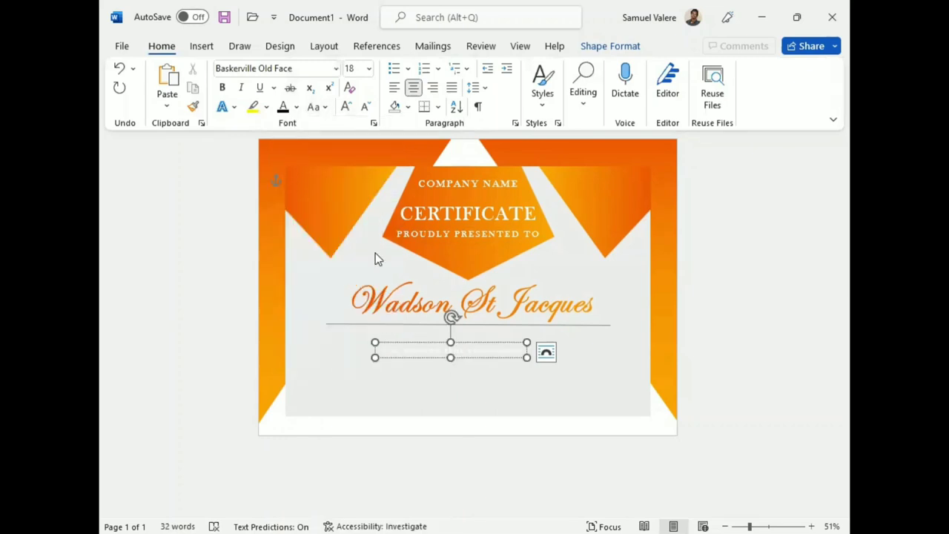
click(450, 358)
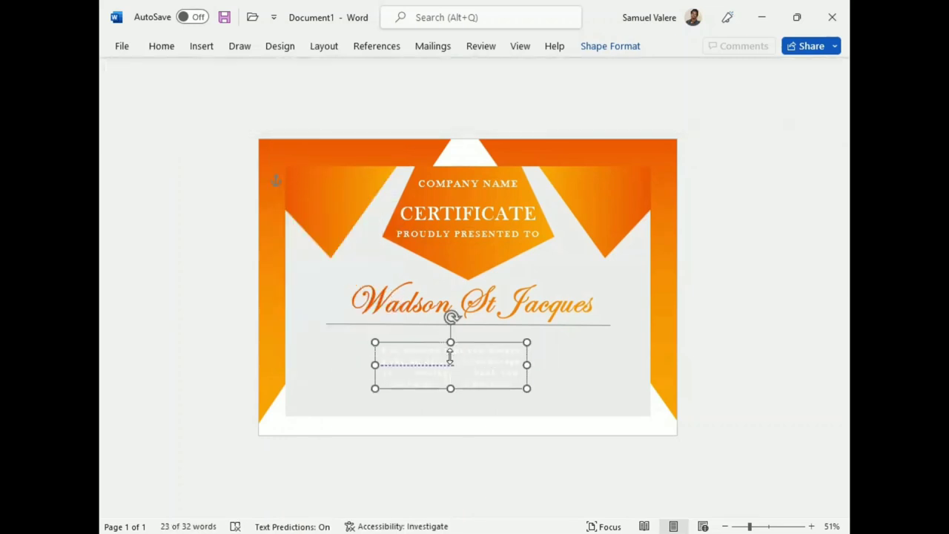
Give the message a solid black text fill and widen and reposition its box
click(612, 48)
click(424, 70)
click(422, 127)
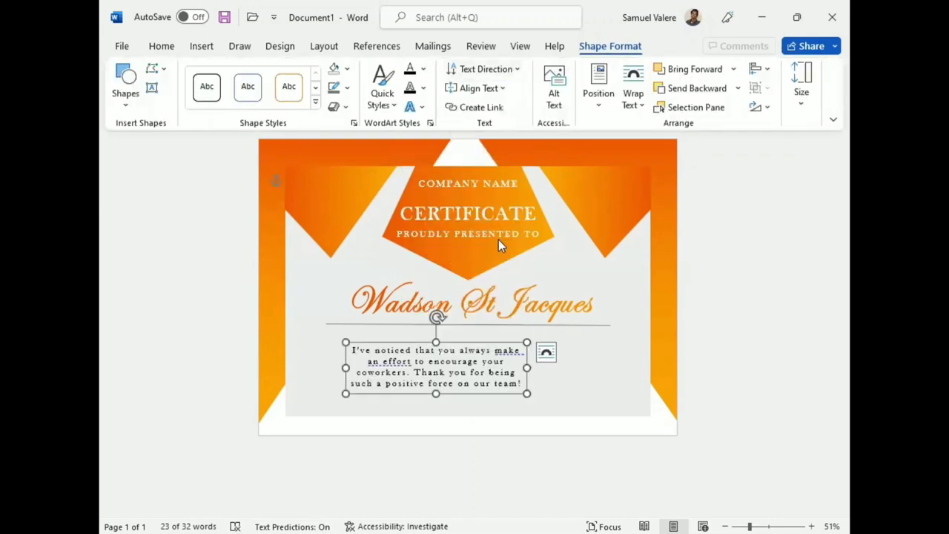
drag(526, 368, 589, 367)
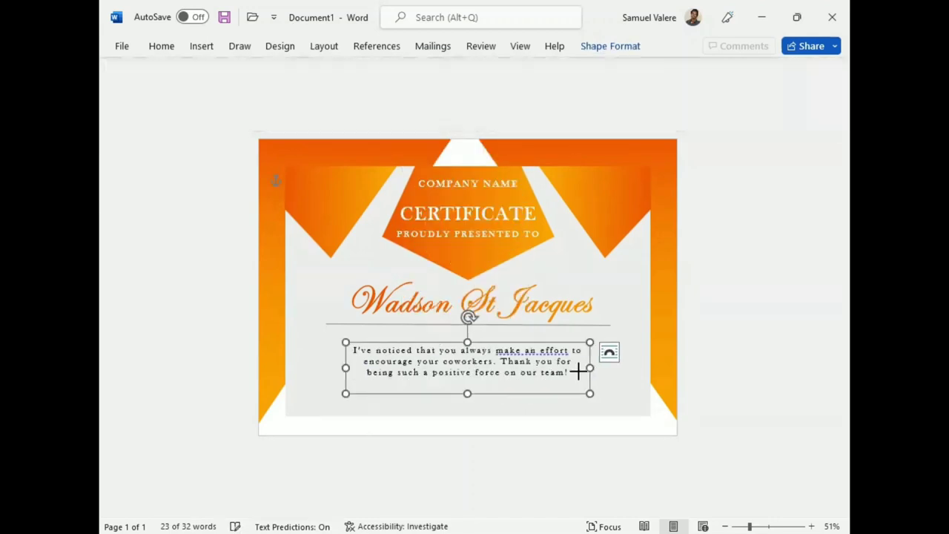
key(Down)
key(Down)
key(Down)
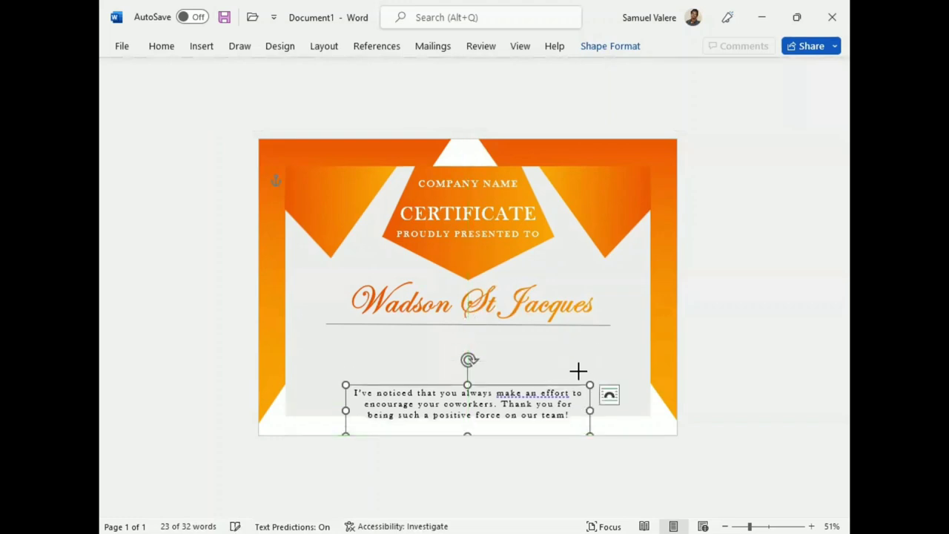
drag(468, 384, 467, 382)
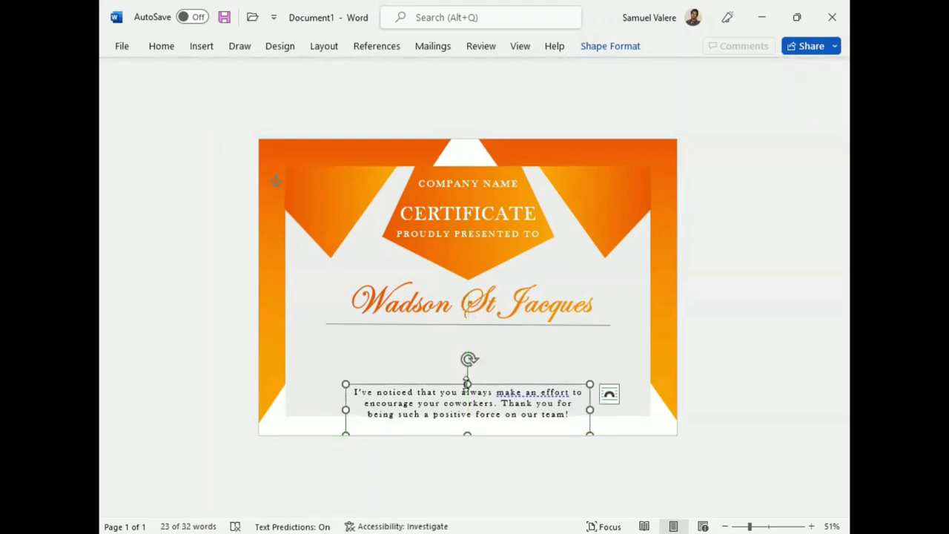
key(Up)
key(Up)
key(Up)
key(Up)
key(Up)
key(Up)
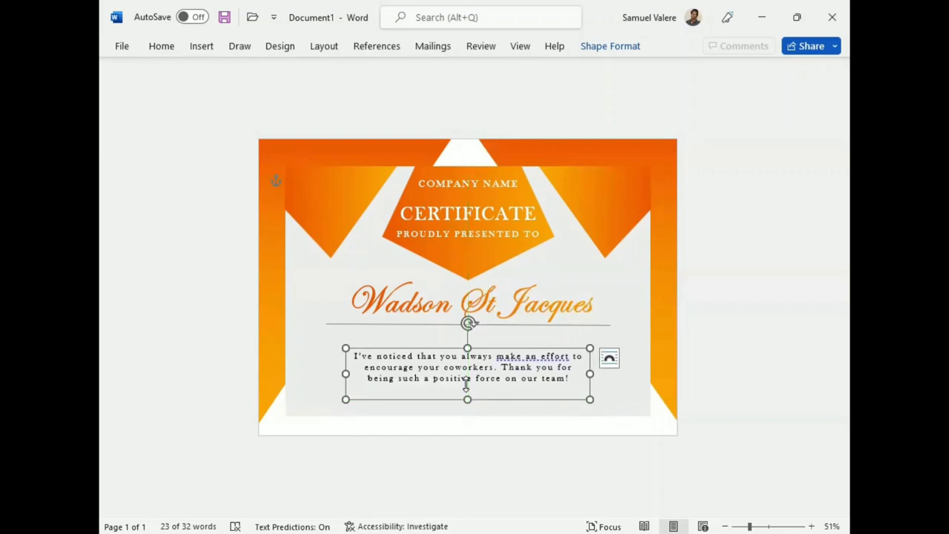
key(shift+Right)
key(shift+Right)
key(shift+Right)
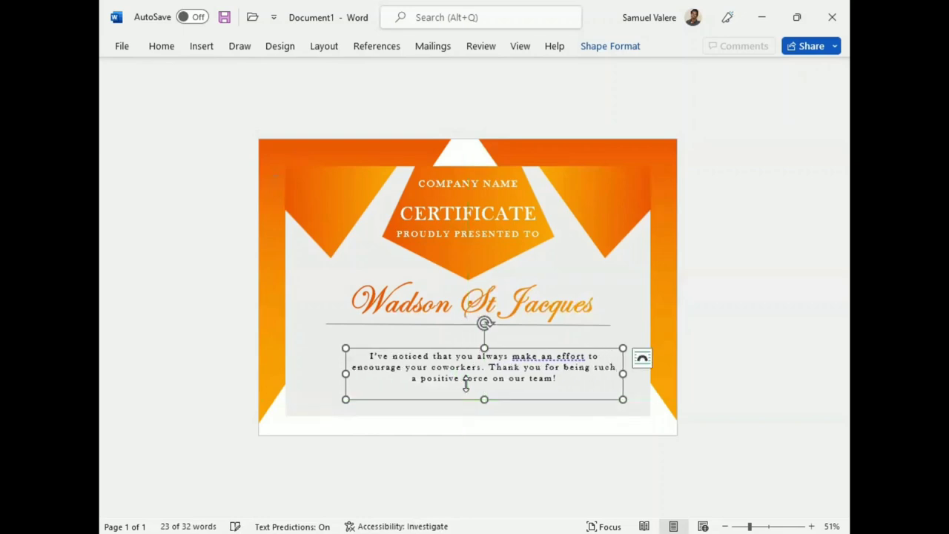
Set the message paragraph to 20 pt, widen the box leftward, and dismiss the Editor suggestion
triple_click(465, 382)
click(609, 320)
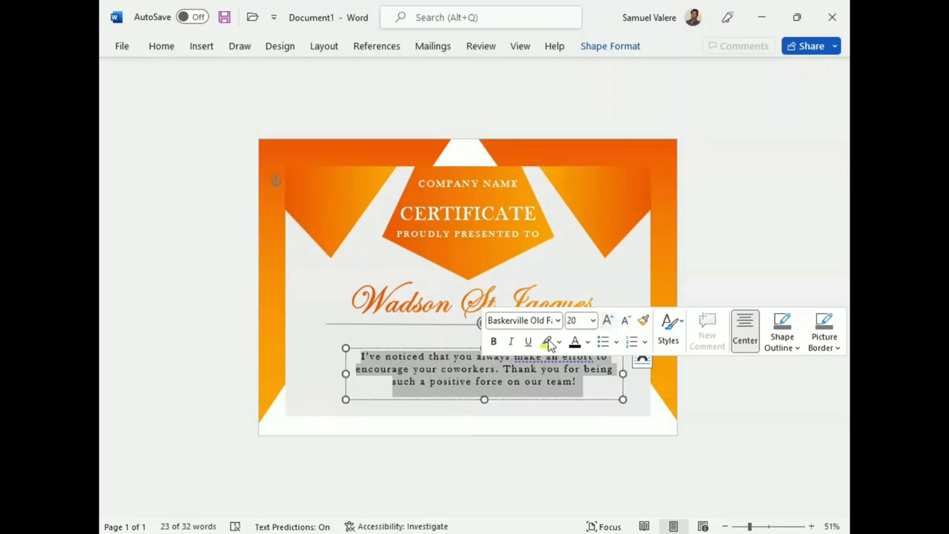
drag(335, 380, 315, 372)
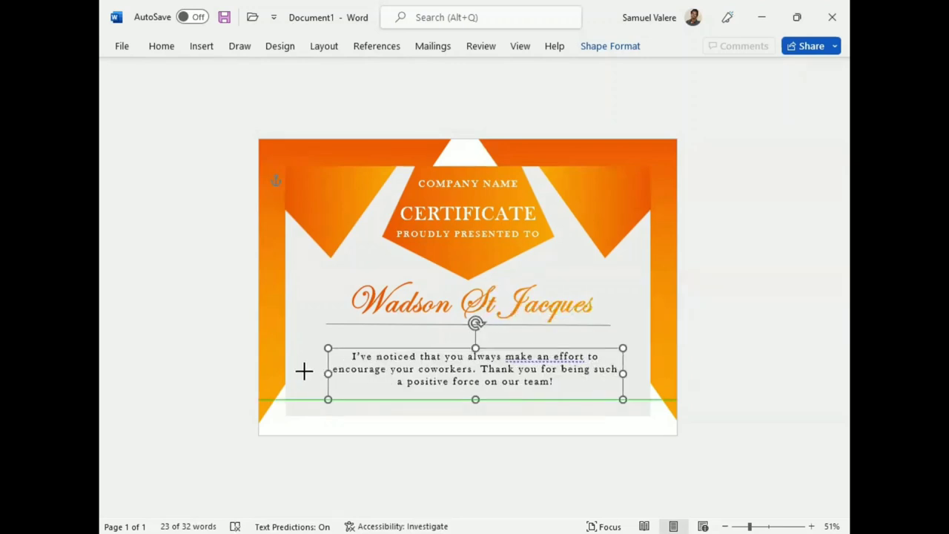
mouse_move(315, 372)
mouse_down()
mouse_move(304, 373)
mouse_move(322, 362)
mouse_up()
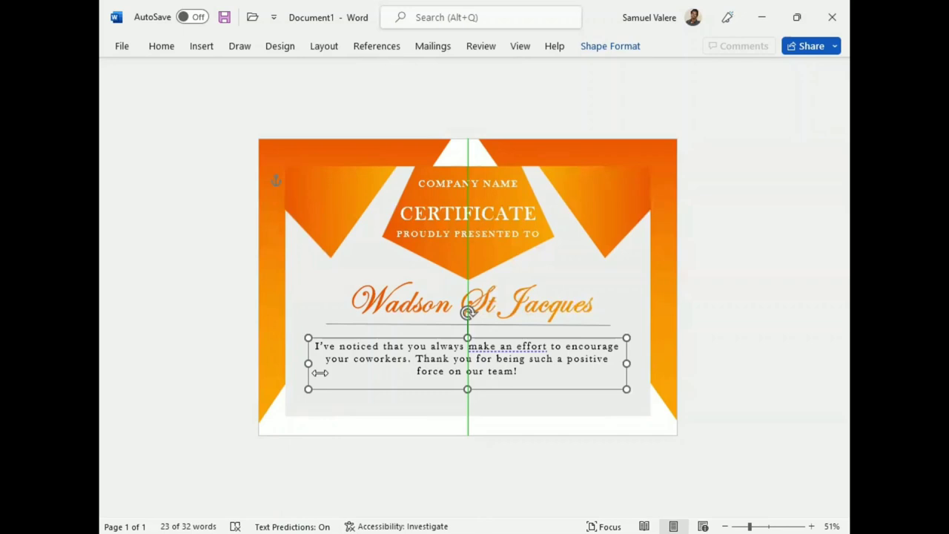
click(513, 346)
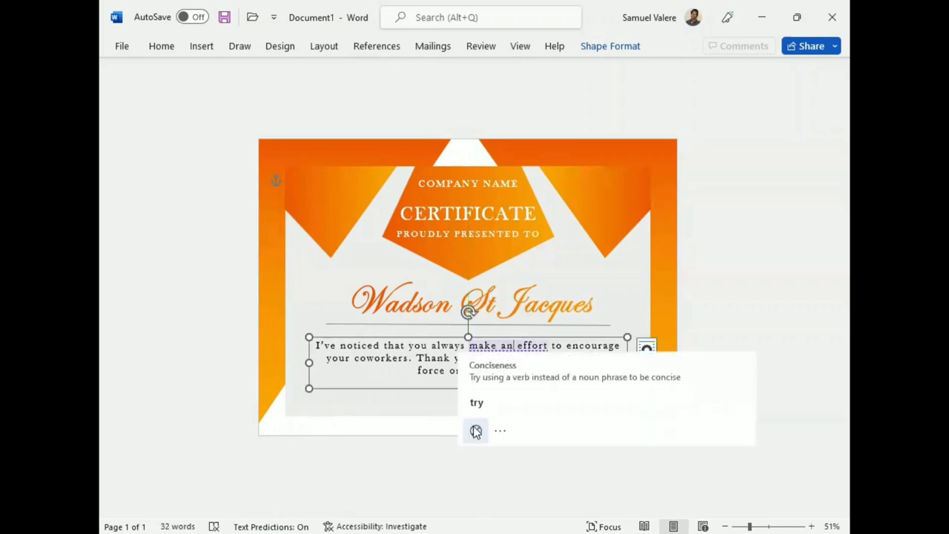
click(437, 420)
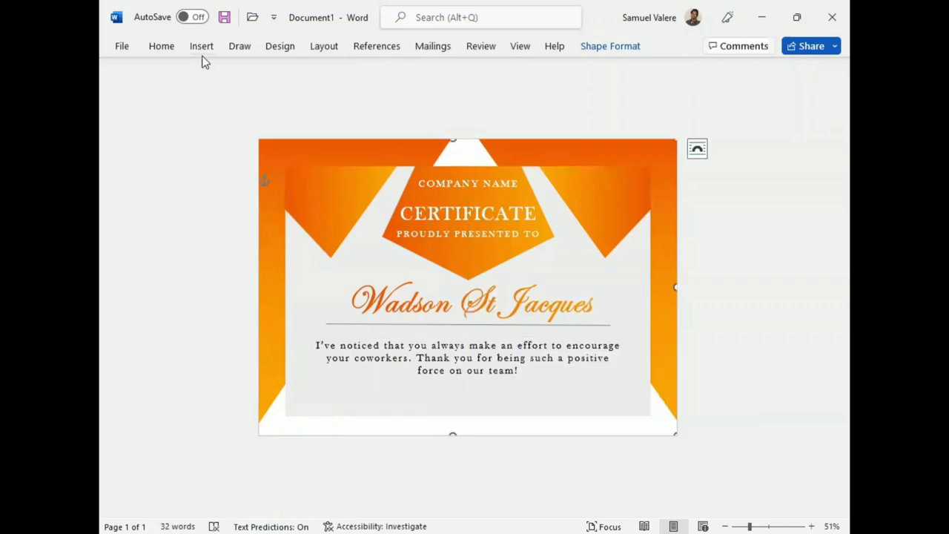
Draw a short straight line at the lower left beneath the message
click(608, 48)
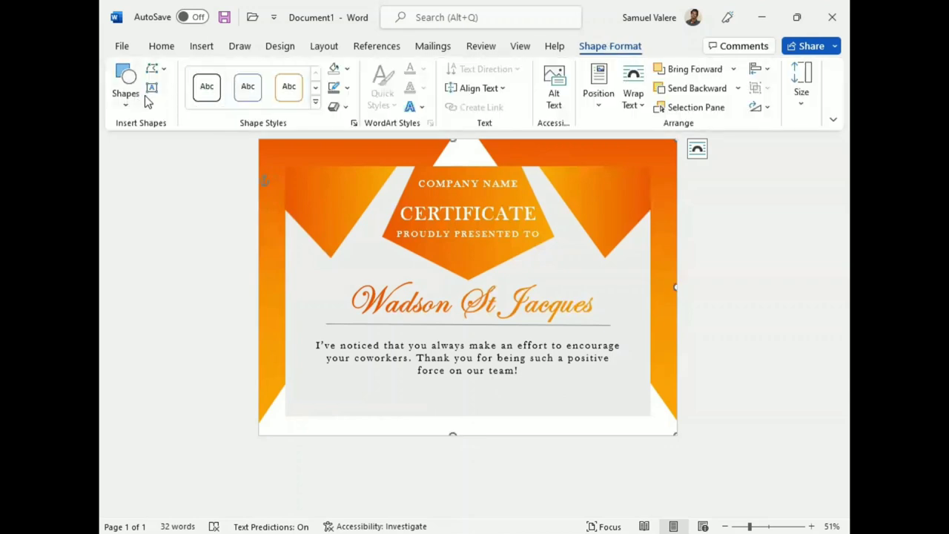
click(120, 201)
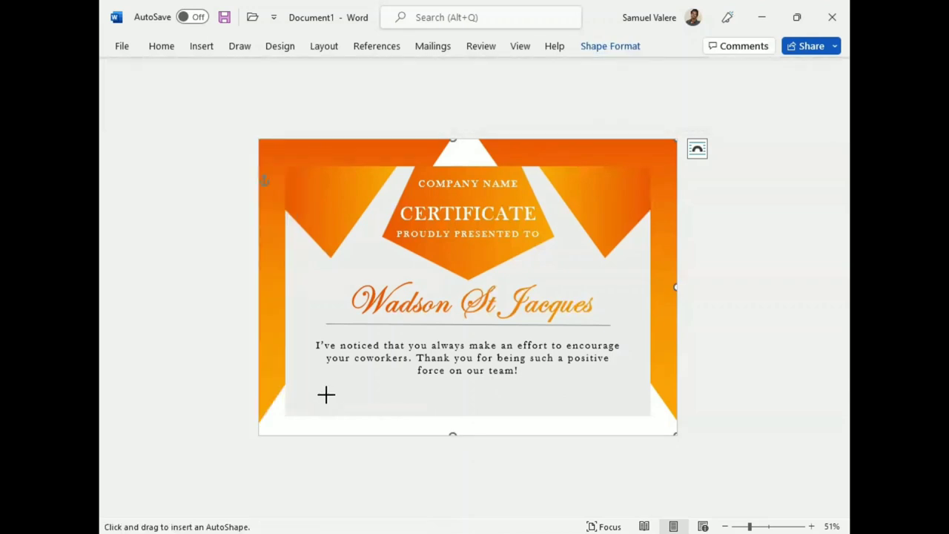
drag(307, 395, 365, 394)
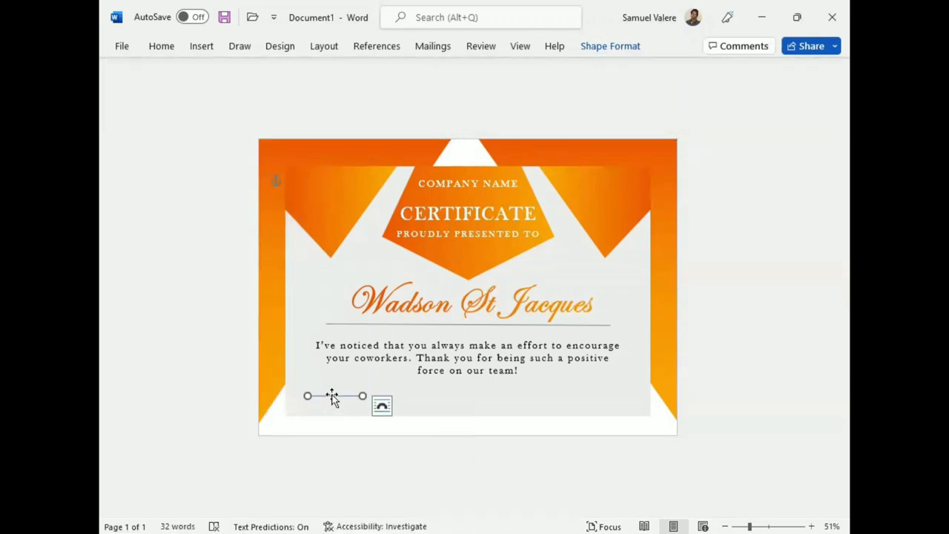
click(348, 397)
click(160, 46)
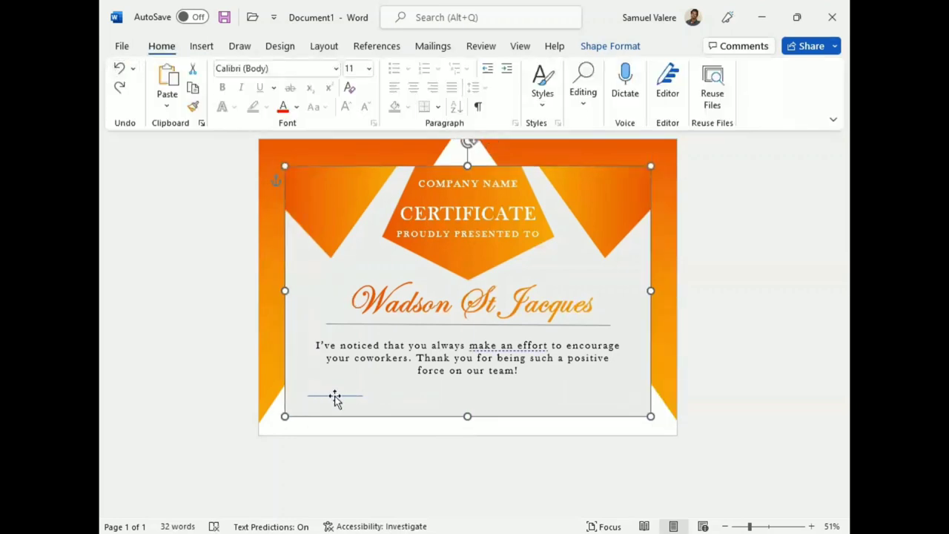
drag(335, 399, 347, 395)
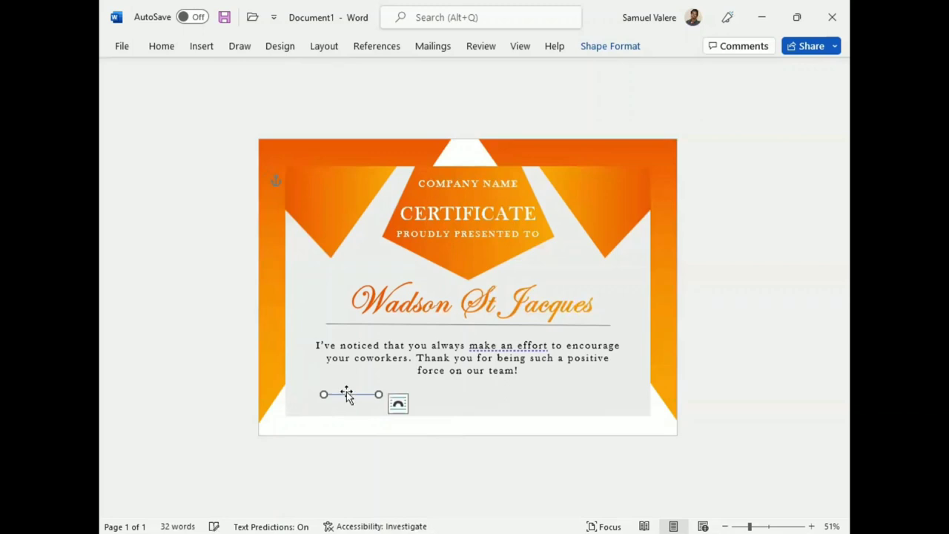
drag(347, 394, 352, 394)
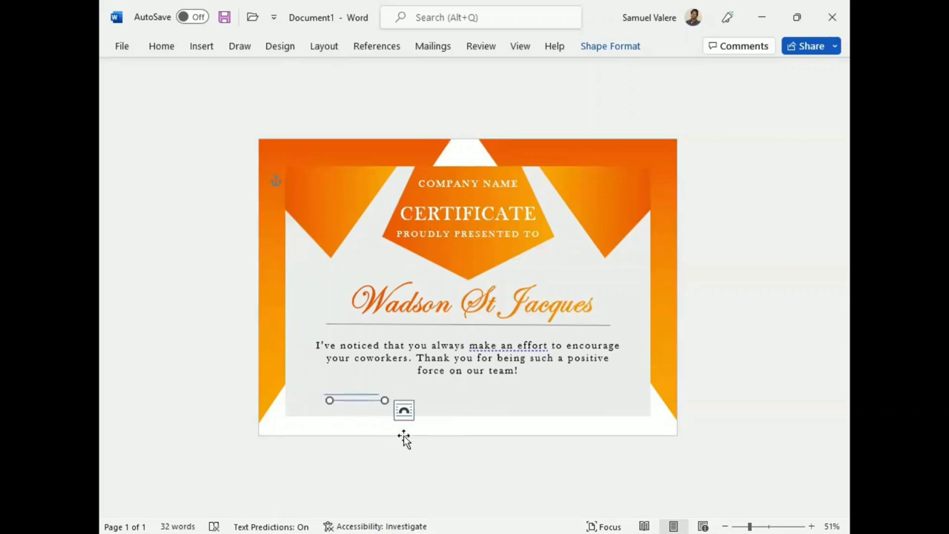
Duplicate the short line to the lower right and reselect the left line
key(Right)
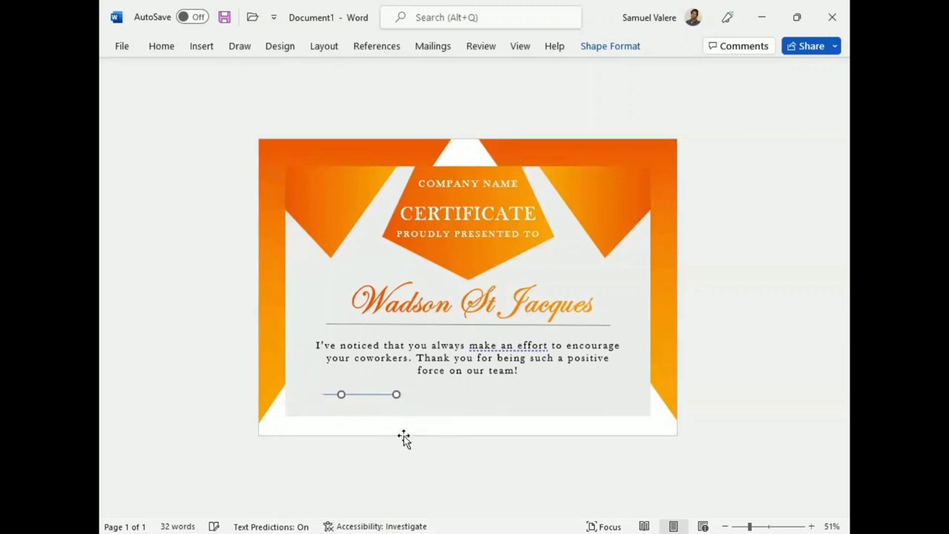
key(Right)
key(Right)
key(Right)
key(Right)
key(Right)
key(Right)
key(Right)
key(Right)
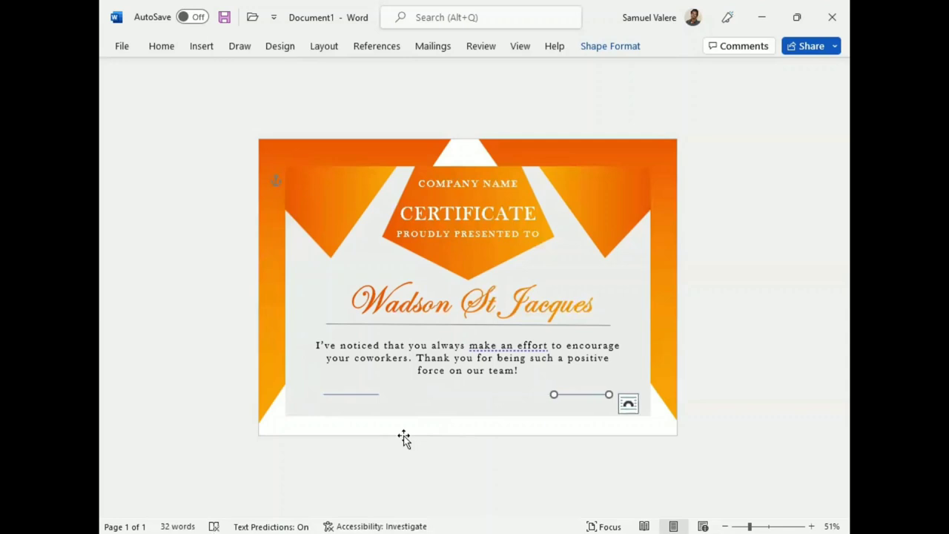
click(358, 396)
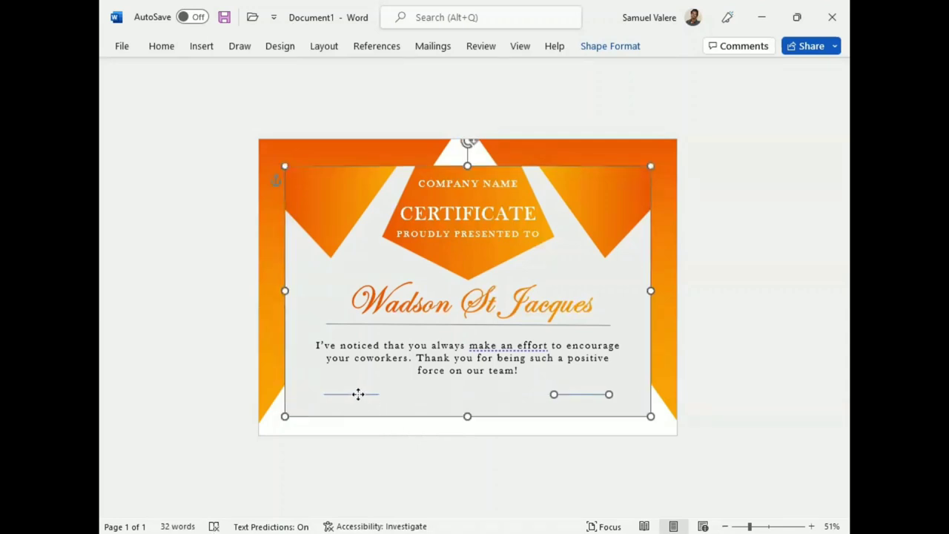
shift+click(359, 396)
shift+click(356, 396)
shift+click(358, 396)
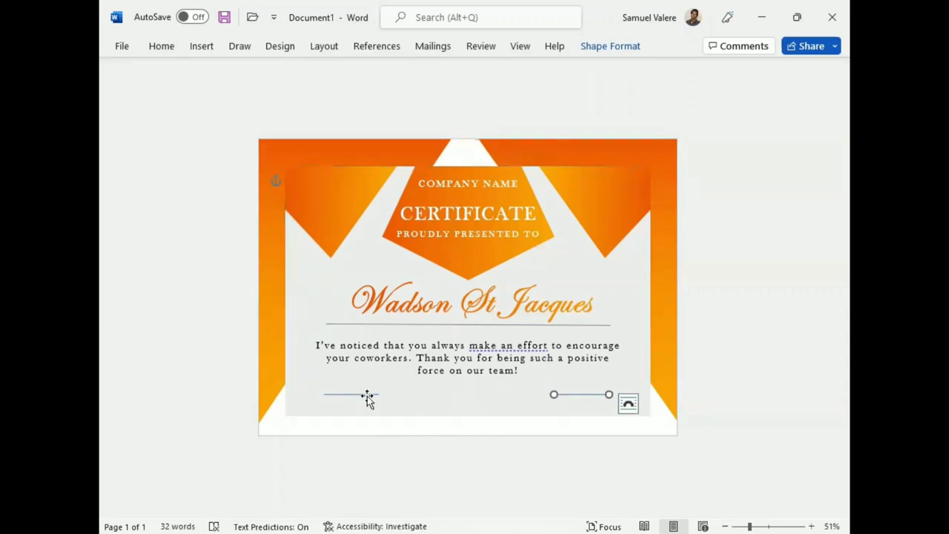
shift+click(367, 397)
shift+click(330, 395)
shift+click(330, 398)
shift+click(333, 400)
click(337, 398)
click(338, 398)
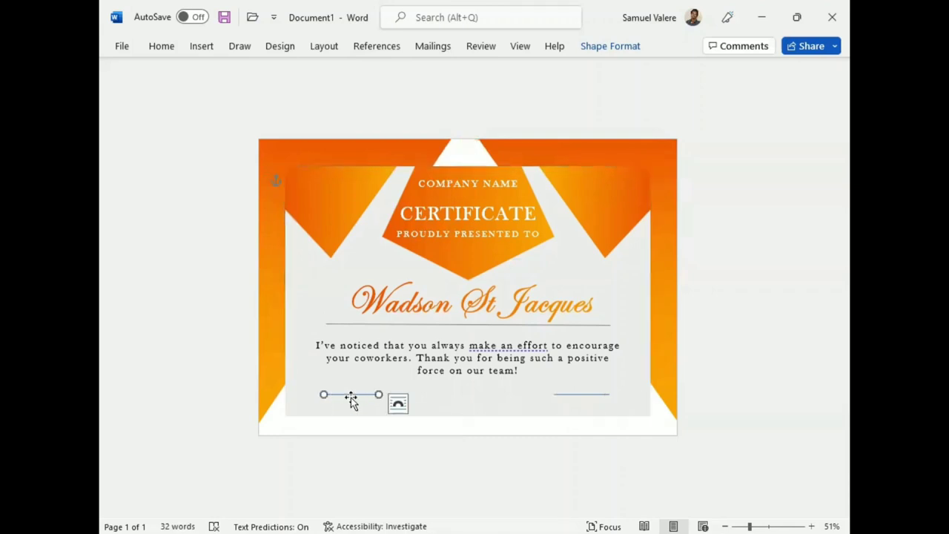
Select both bottom lines together
shift+click(559, 395)
shift+click(592, 394)
shift+click(591, 394)
shift+click(593, 394)
shift+click(593, 394)
shift+click(593, 393)
shift+click(602, 394)
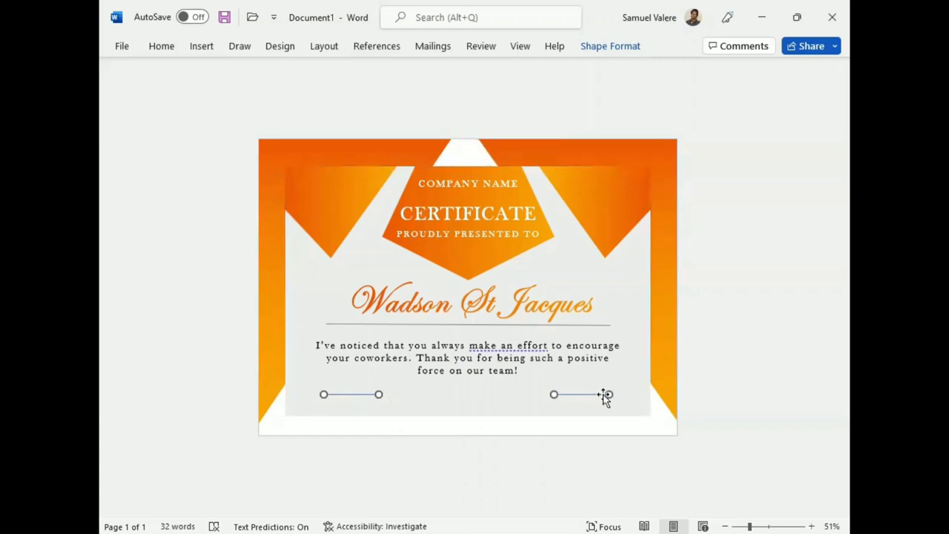
drag(604, 397, 596, 392)
Undo the accidental background move and give the left line the Subtle Line - Dark 1 style
click(161, 46)
click(119, 69)
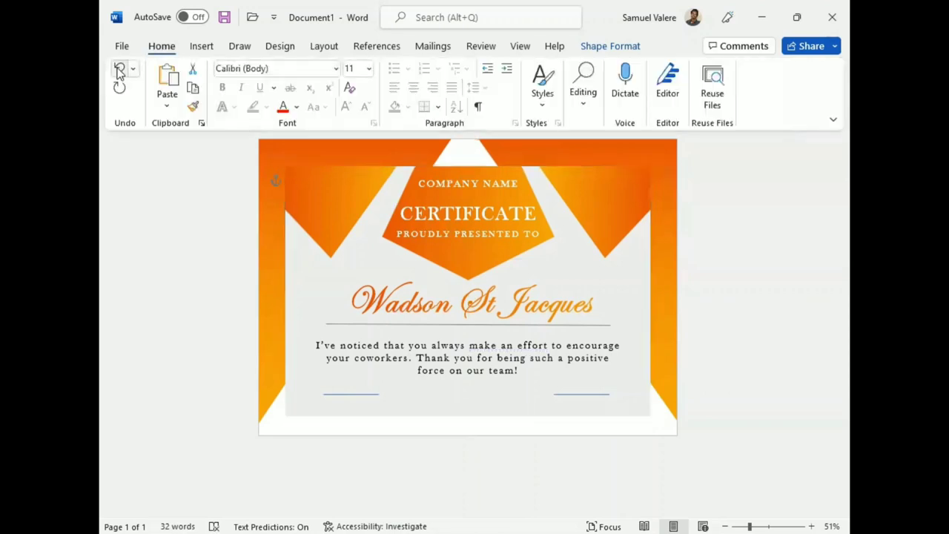
click(579, 418)
click(577, 398)
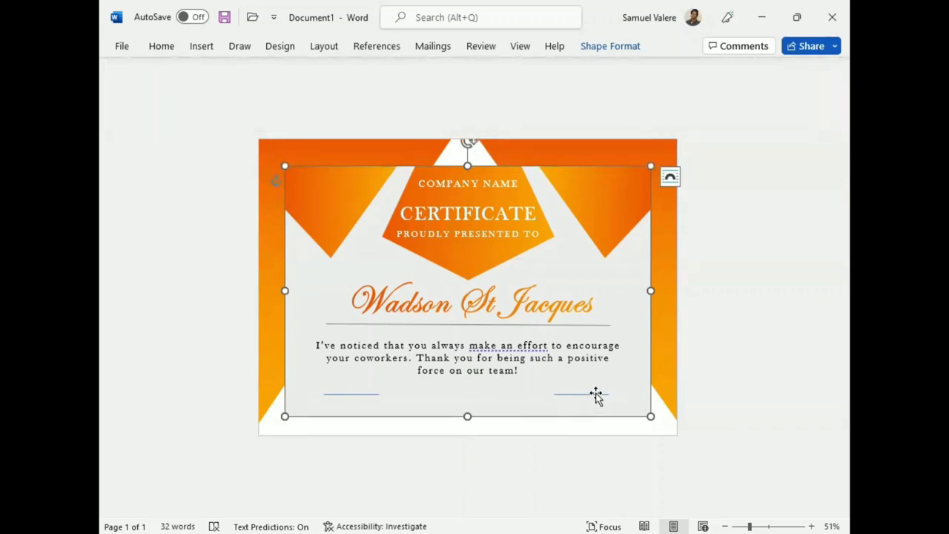
click(365, 395)
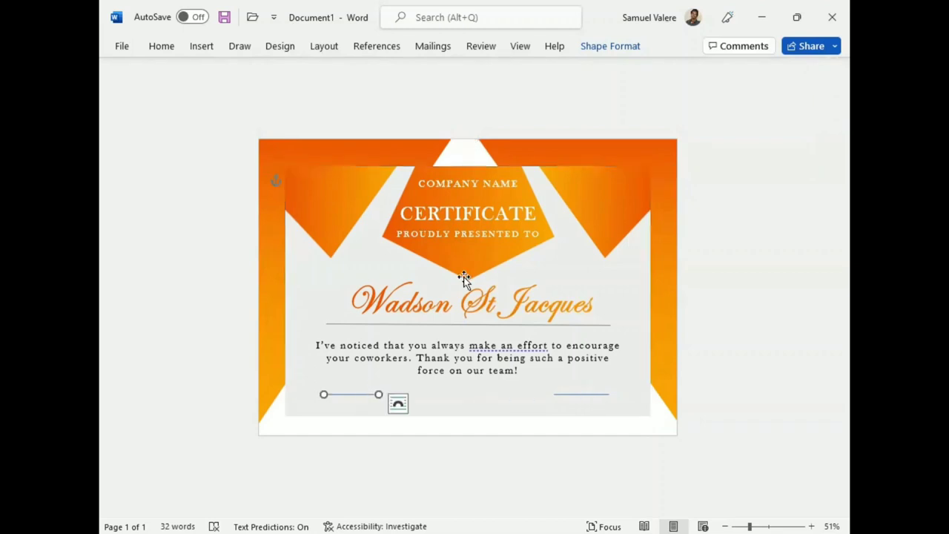
click(609, 47)
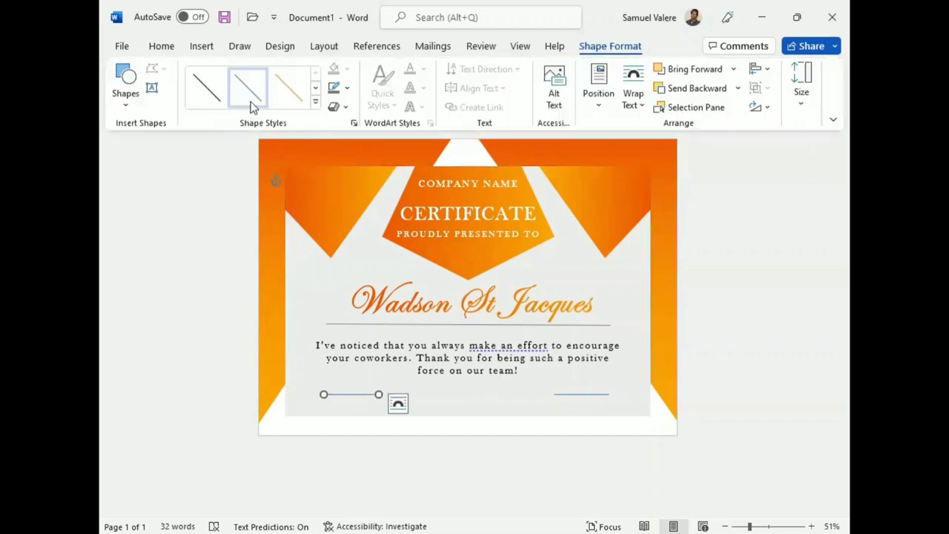
click(211, 95)
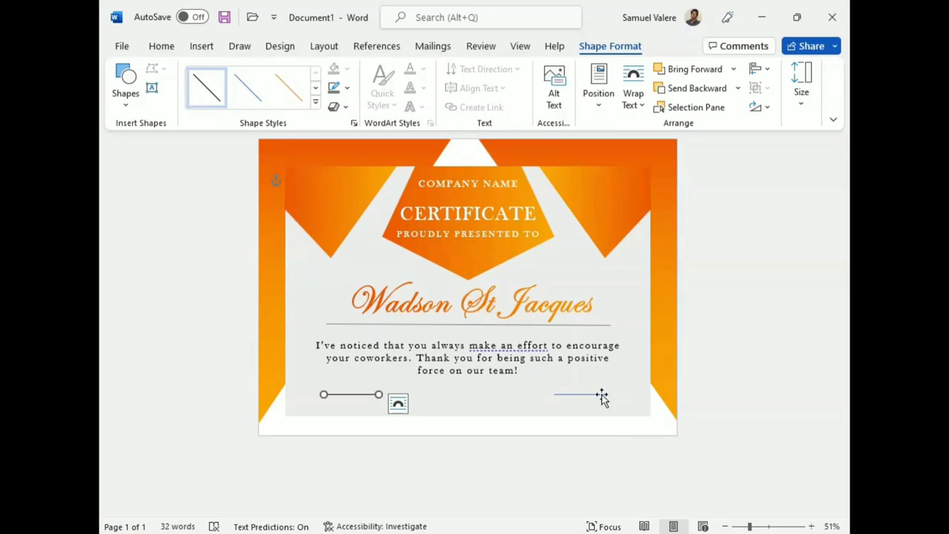
Set both bottom lines' outline colour to grey
click(581, 394)
click(609, 46)
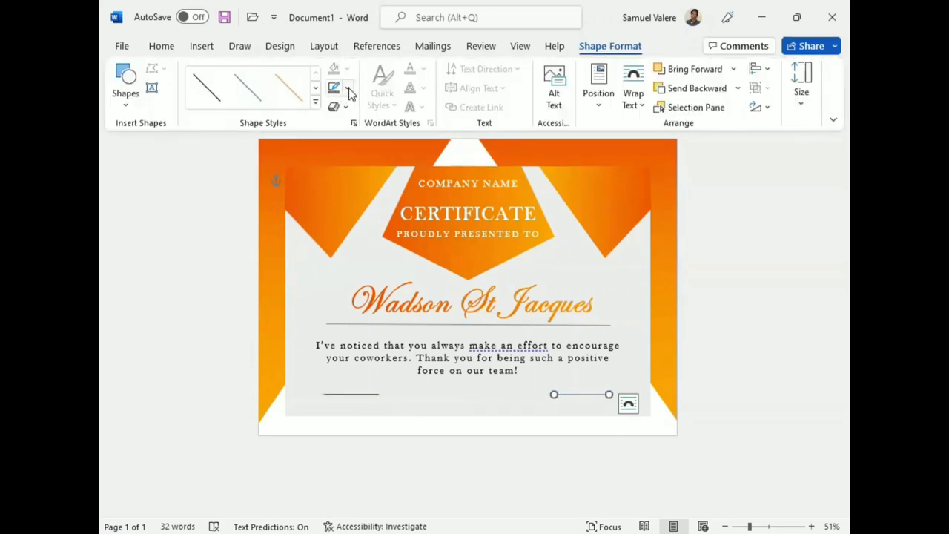
click(347, 88)
click(406, 178)
click(351, 395)
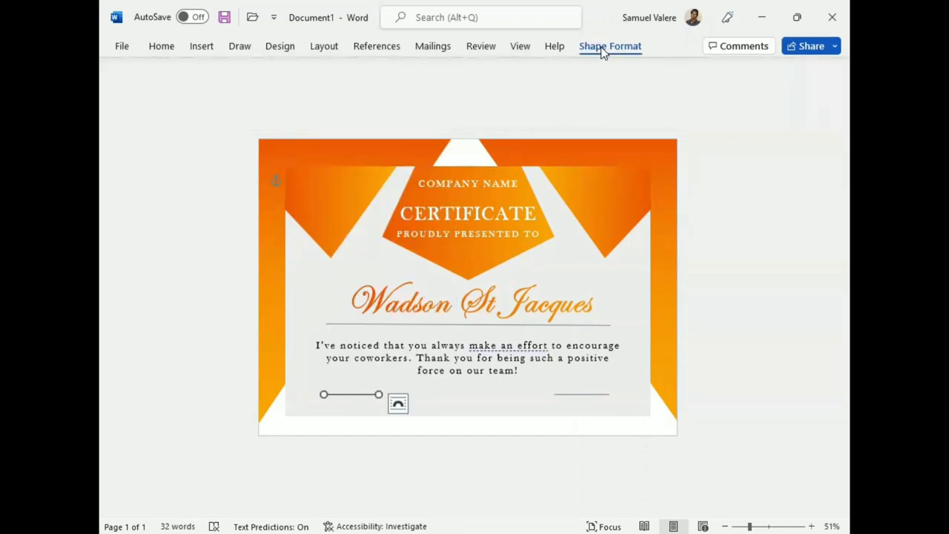
click(604, 46)
click(346, 88)
click(407, 177)
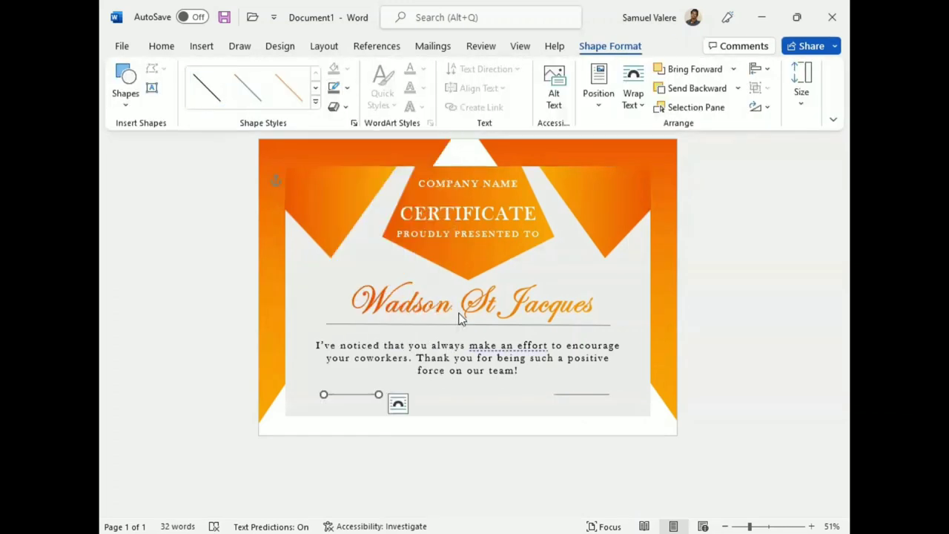
click(152, 86)
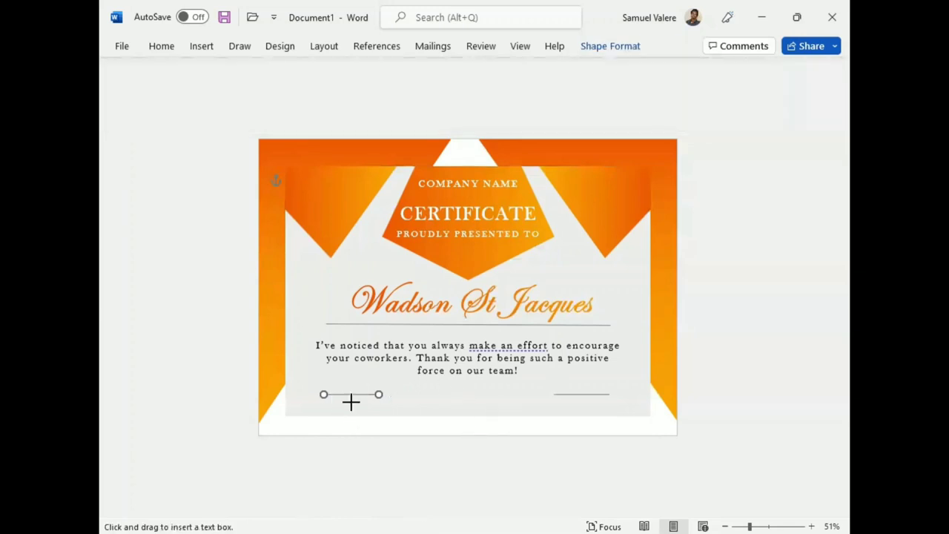
Add a centred 14 pt DATE label in Baskerville Old Face under the left line
drag(333, 400, 392, 416)
text(Date)
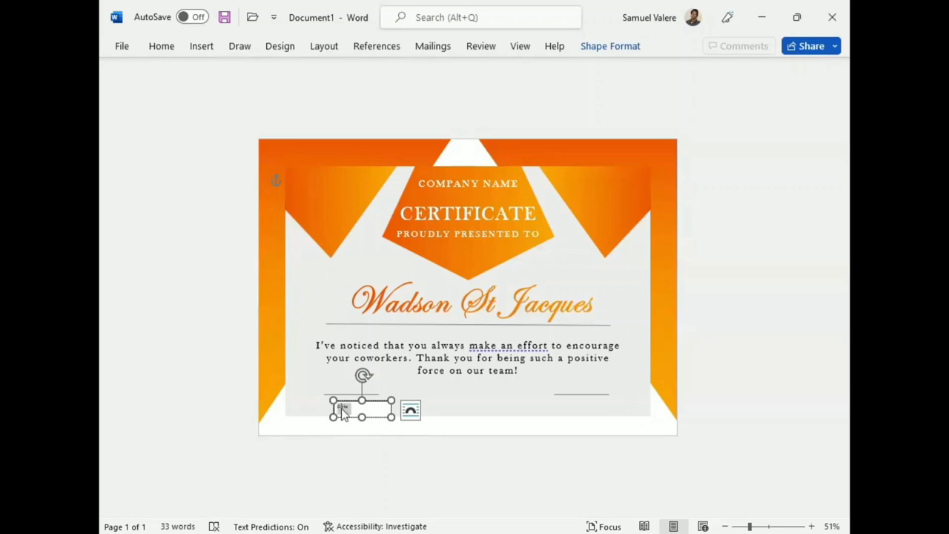
click(160, 46)
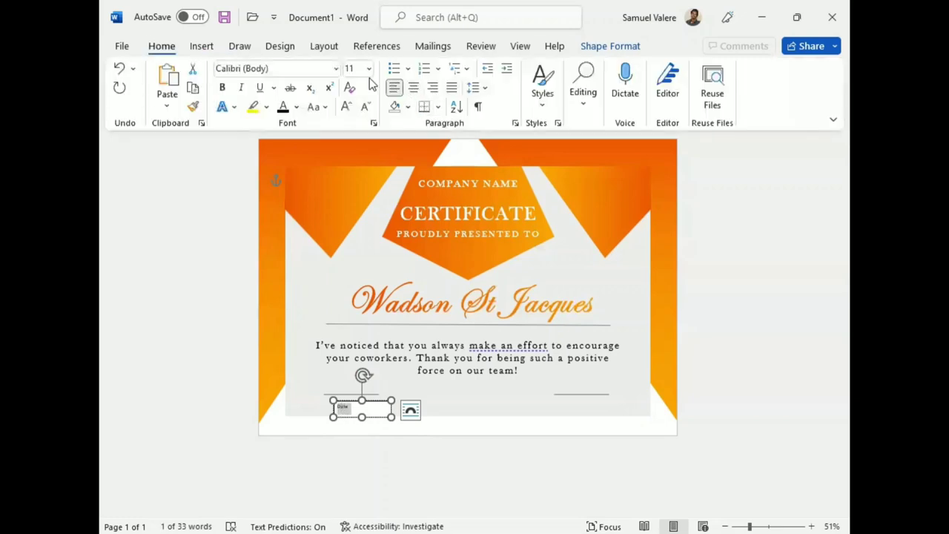
key(ctrl+e)
click(346, 107)
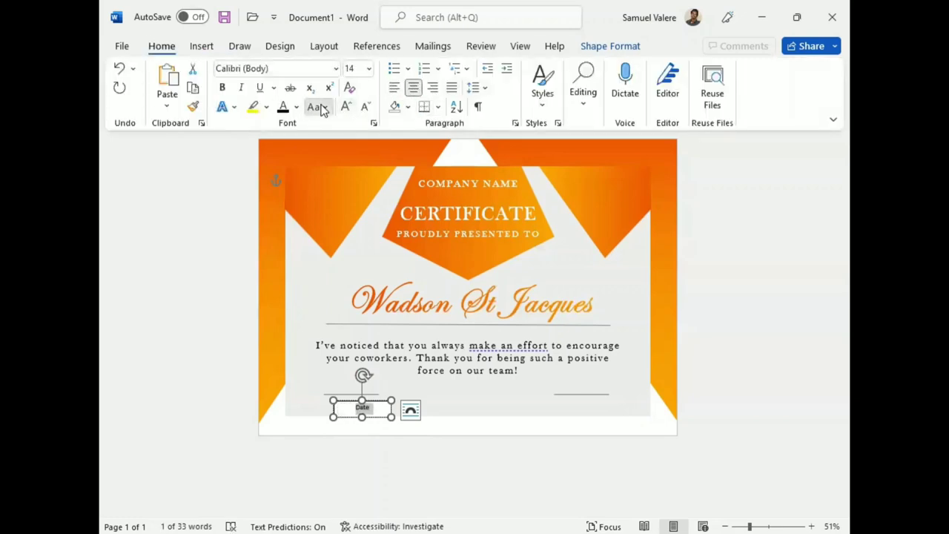
click(288, 69)
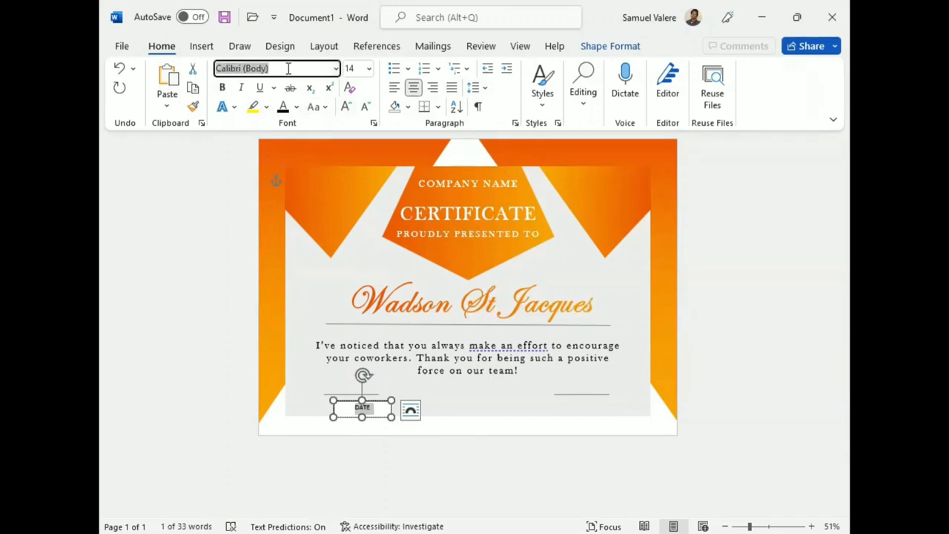
text(Baskerville Old Face)
key(Return)
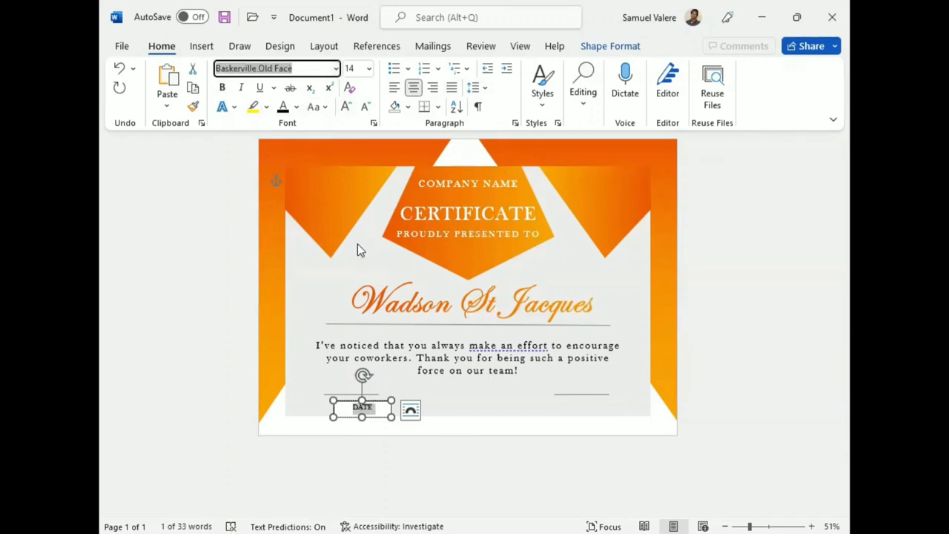
Set the DATE box to No Fill, align it under the left line, and copy it under the right line
click(610, 46)
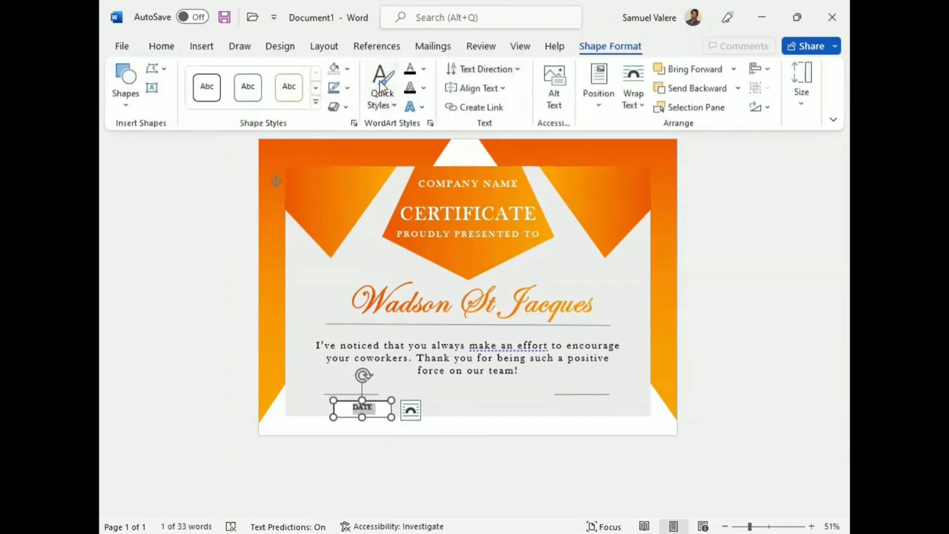
click(346, 68)
click(349, 272)
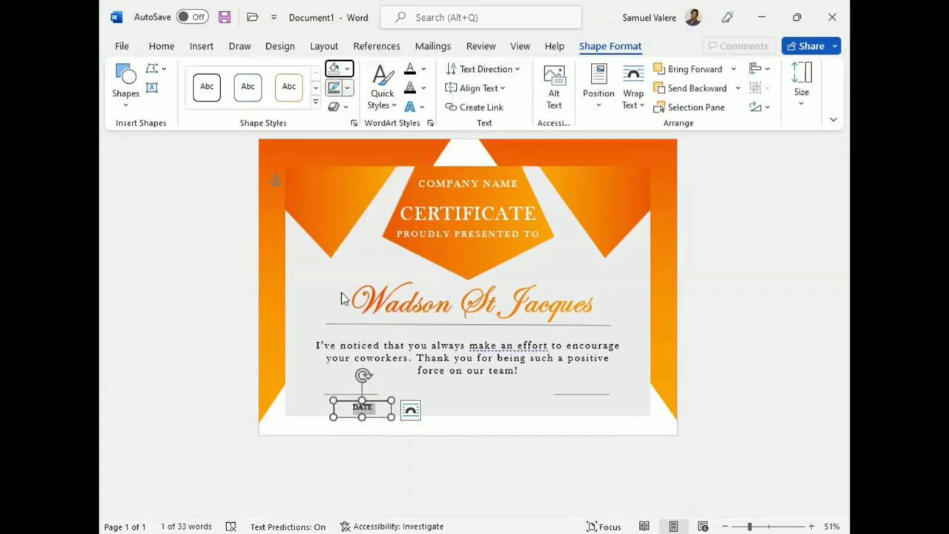
click(362, 418)
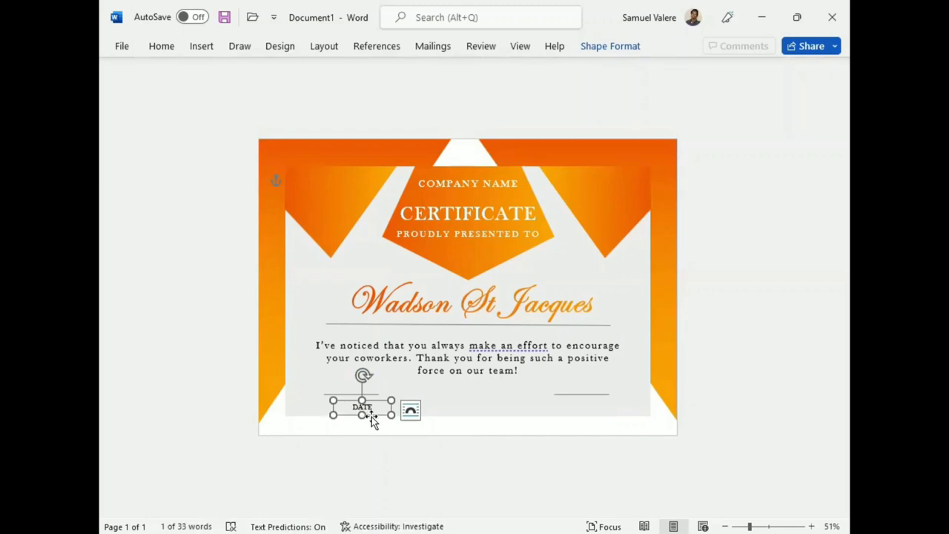
drag(371, 419, 358, 417)
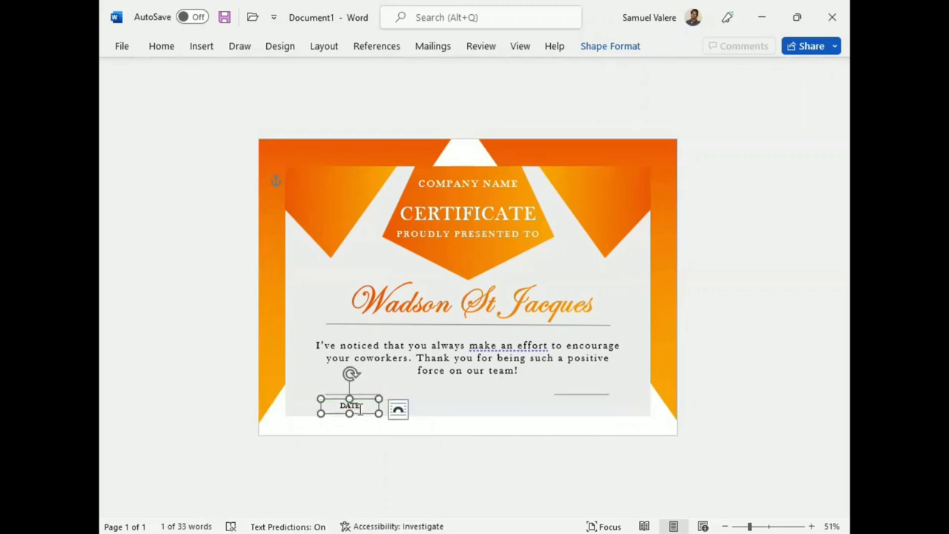
key(Up)
key(Up)
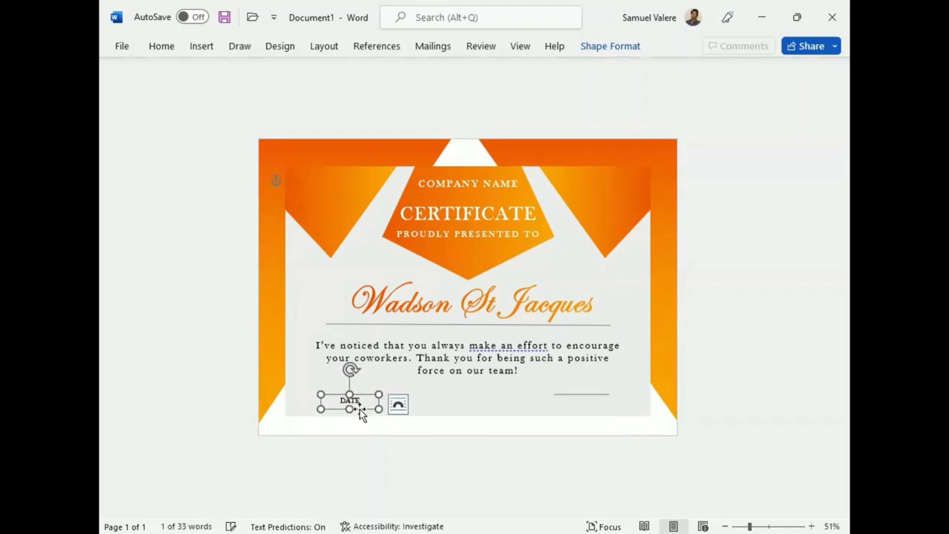
drag(361, 415, 592, 416)
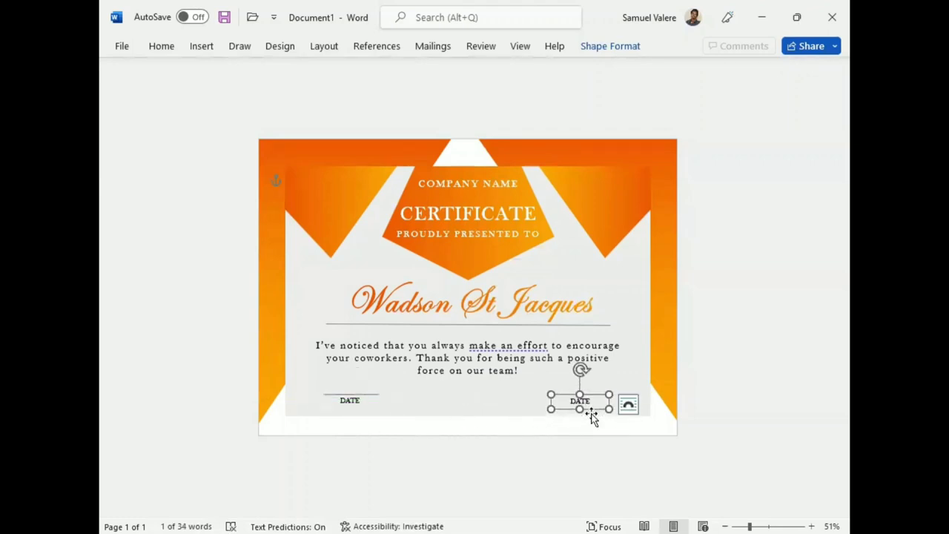
Retype the copied label as Signature and change it to UPPERCASE with Change Case
text(D)
key(BackSpace)
key(BackSpace)
key(BackSpace)
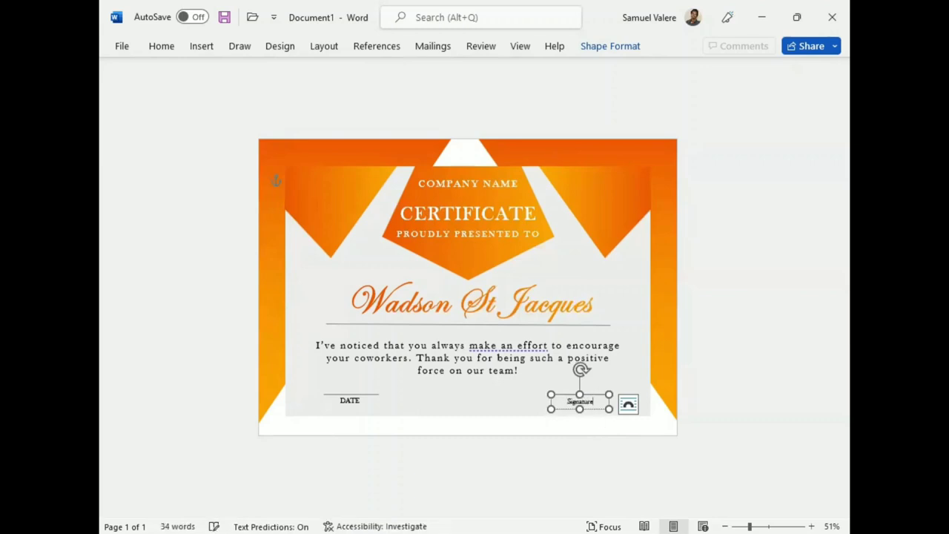
double_click(590, 401)
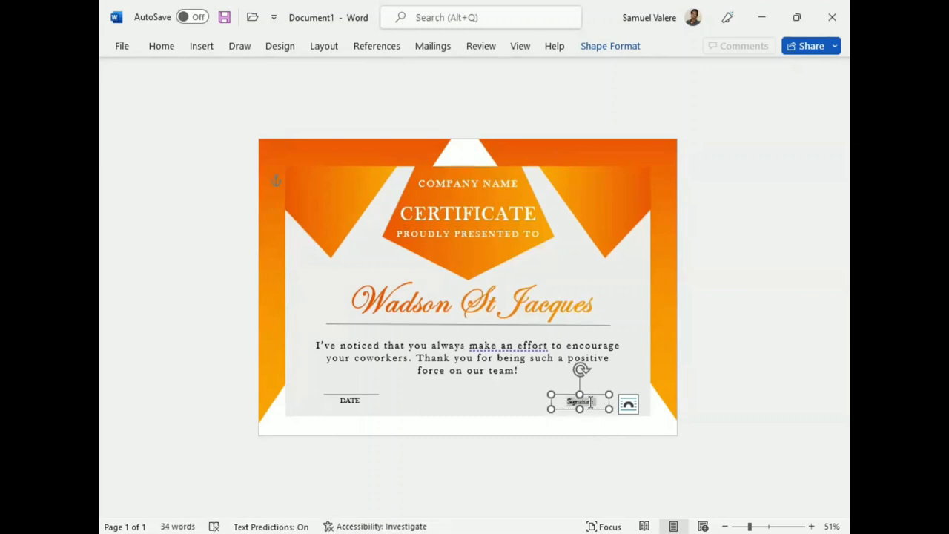
click(200, 46)
click(161, 46)
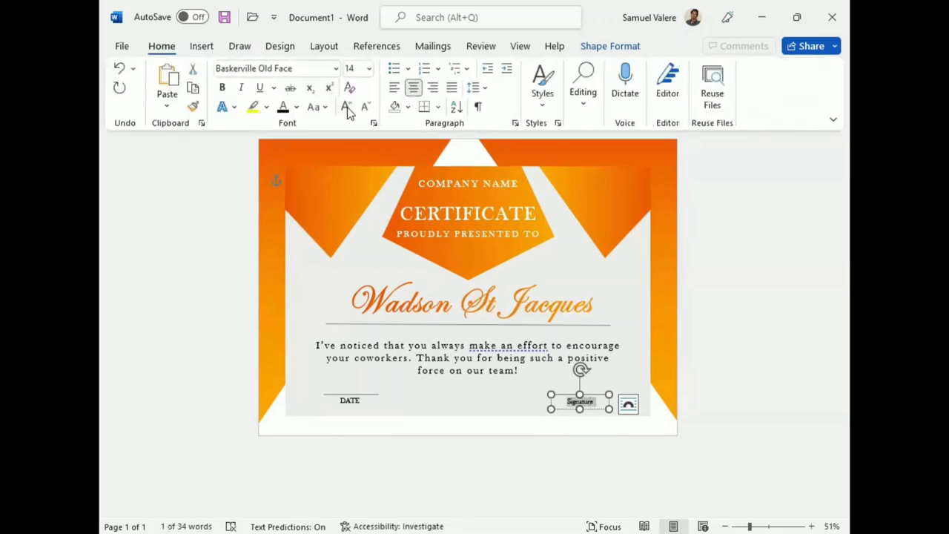
click(354, 172)
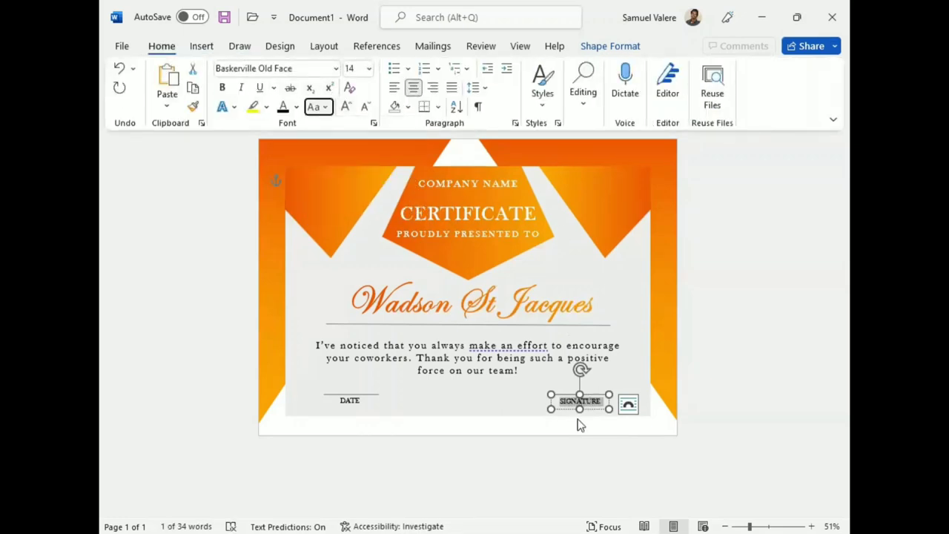
click(768, 400)
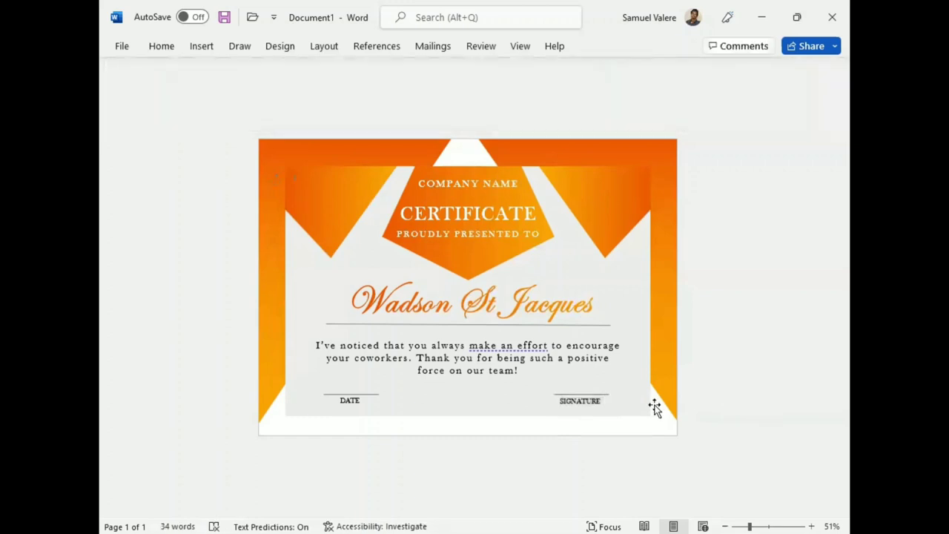
click(578, 397)
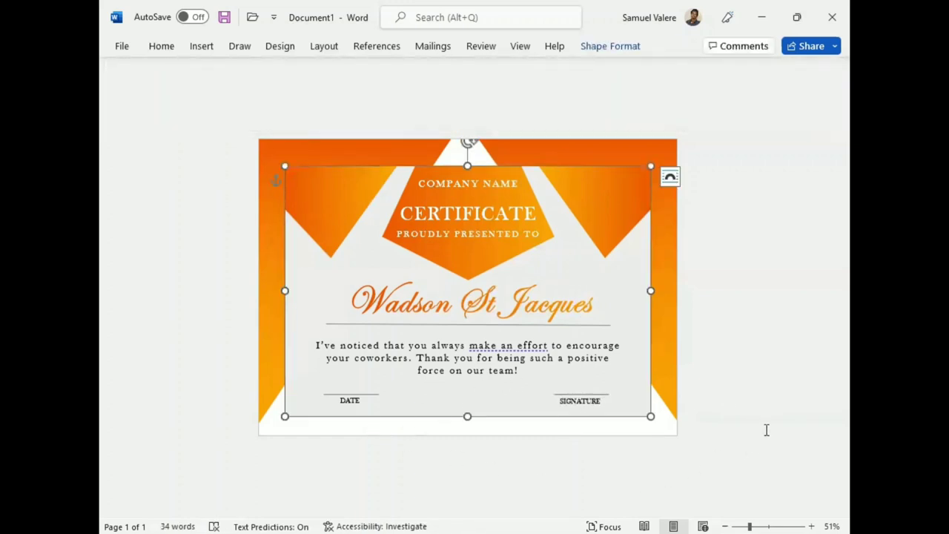
Draw a five-point star on the certificate's top-left orange triangle
click(201, 46)
click(268, 71)
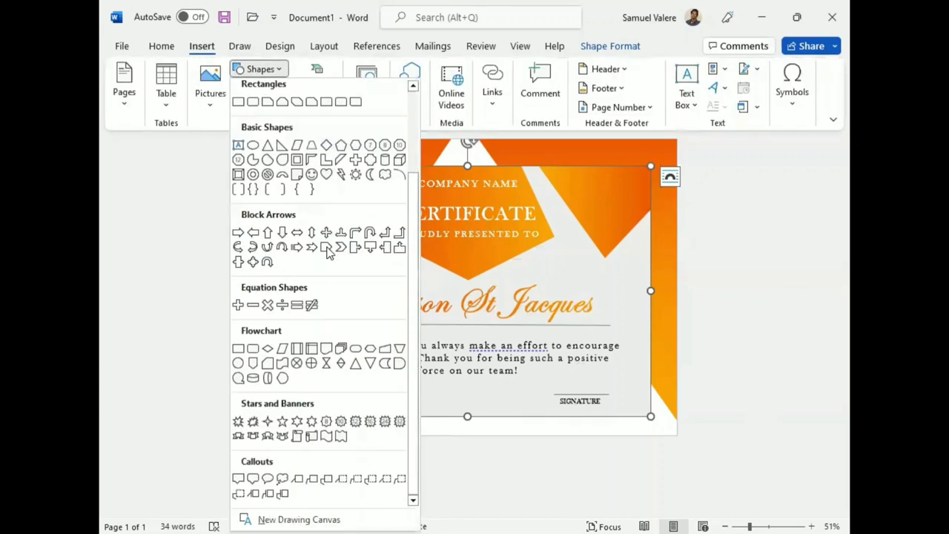
click(282, 422)
drag(304, 183, 350, 221)
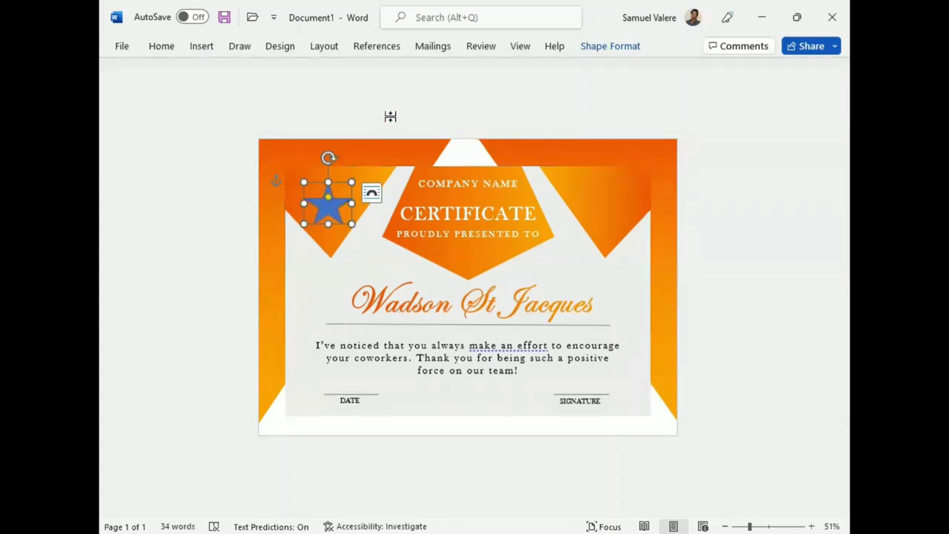
Give the star no outline and a white fill
click(610, 46)
click(349, 88)
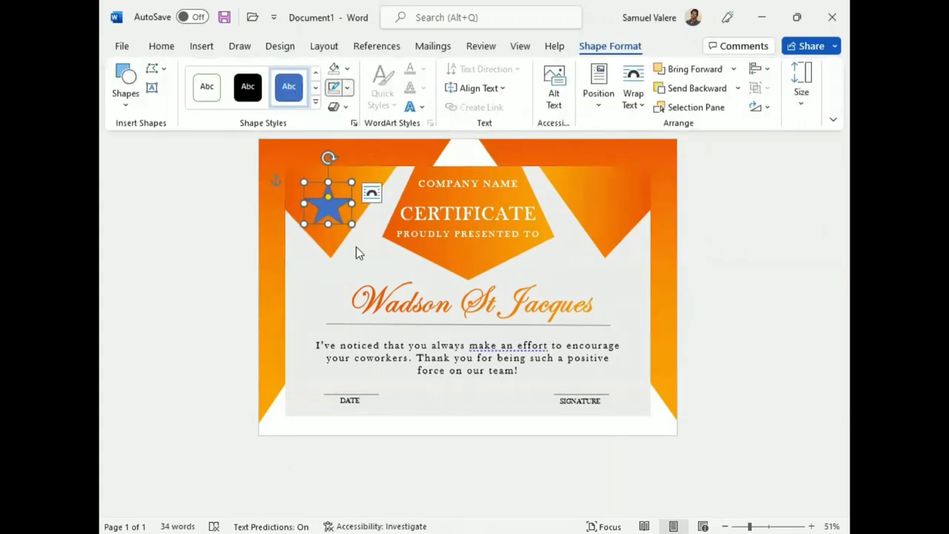
click(349, 289)
click(346, 69)
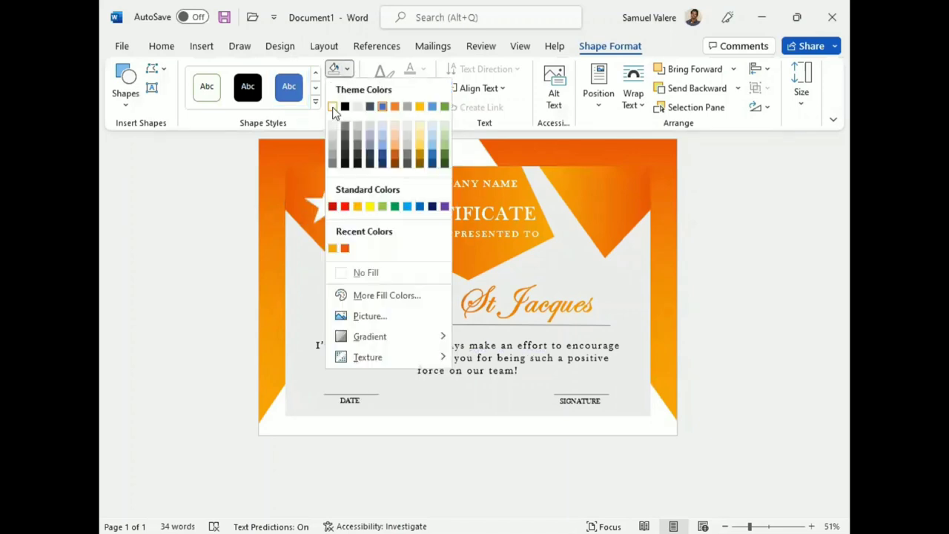
click(338, 103)
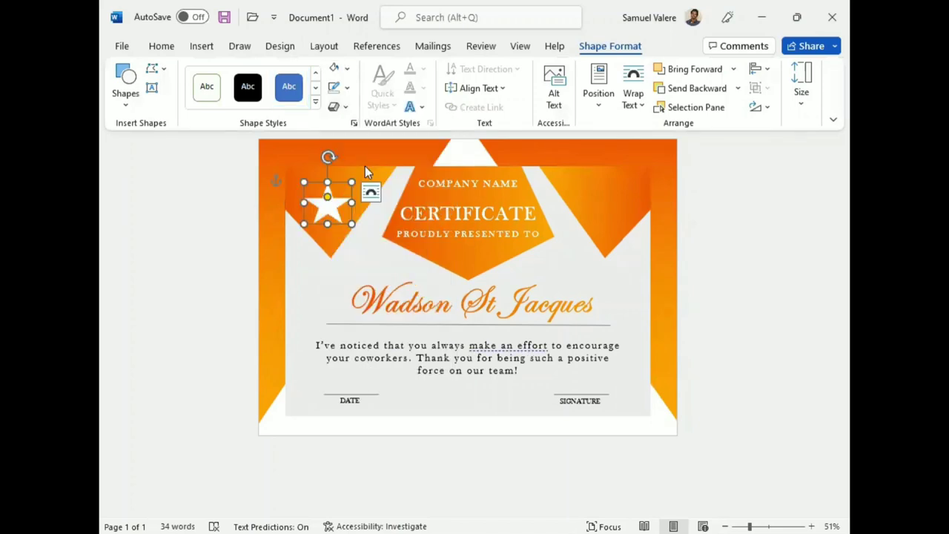
click(125, 88)
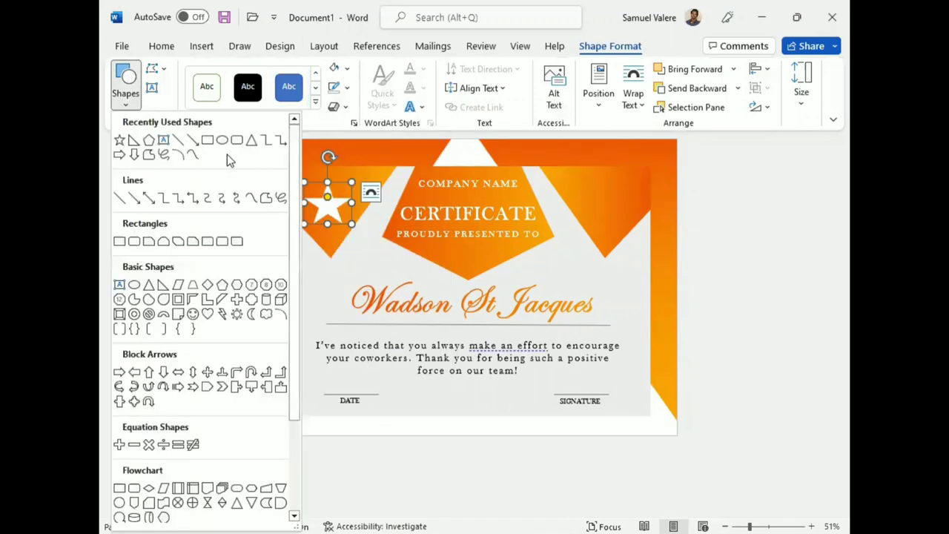
Draw a circle over the star with a white outline and no fill
click(119, 502)
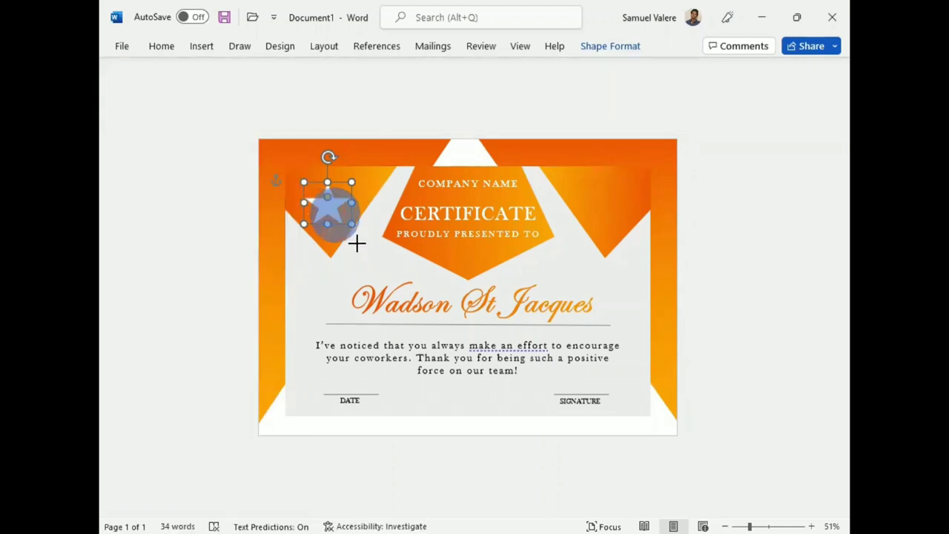
mouse_move(308, 193)
mouse_down()
mouse_move(355, 244)
mouse_move(321, 219)
mouse_up()
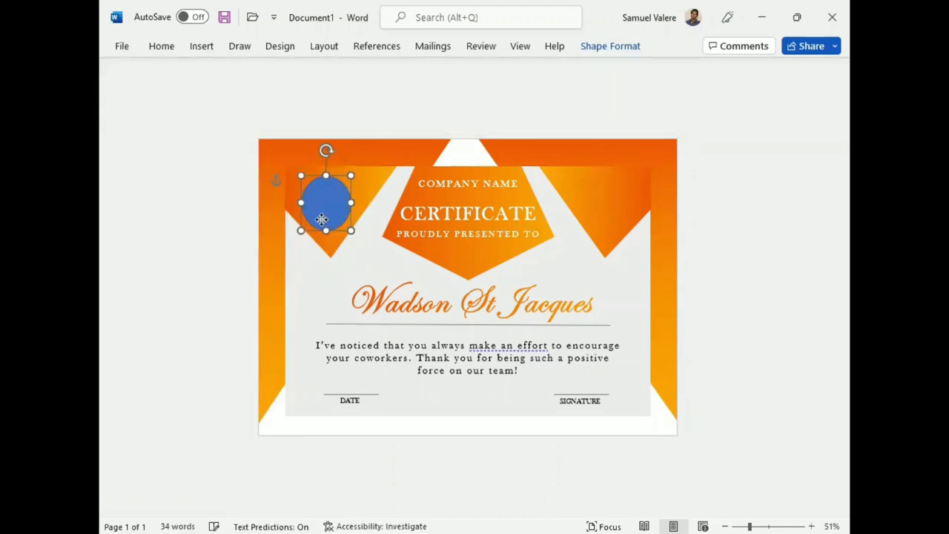
click(607, 47)
click(349, 89)
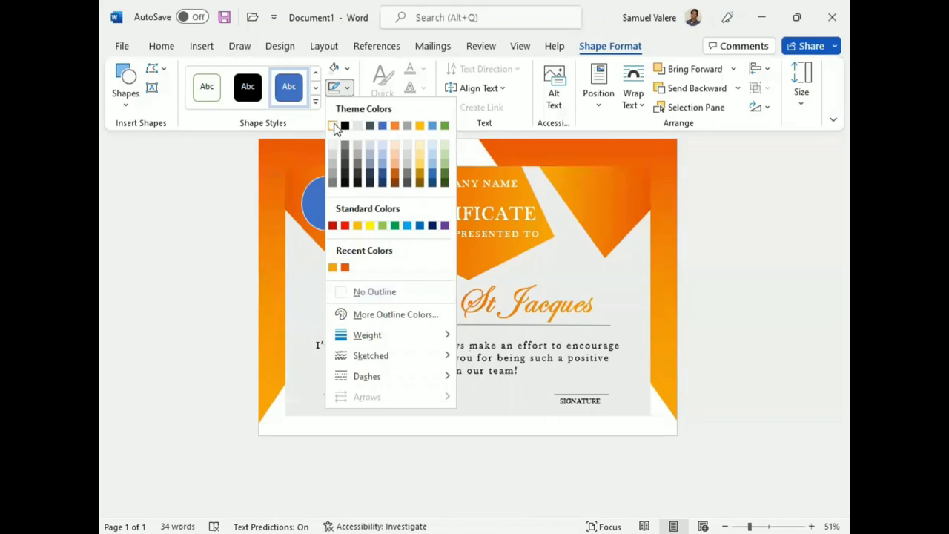
click(335, 126)
click(346, 68)
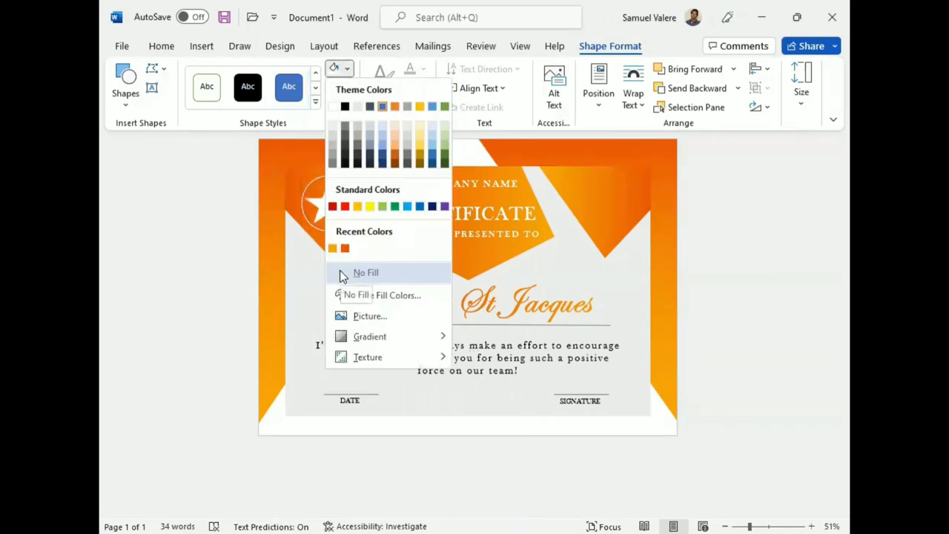
click(343, 273)
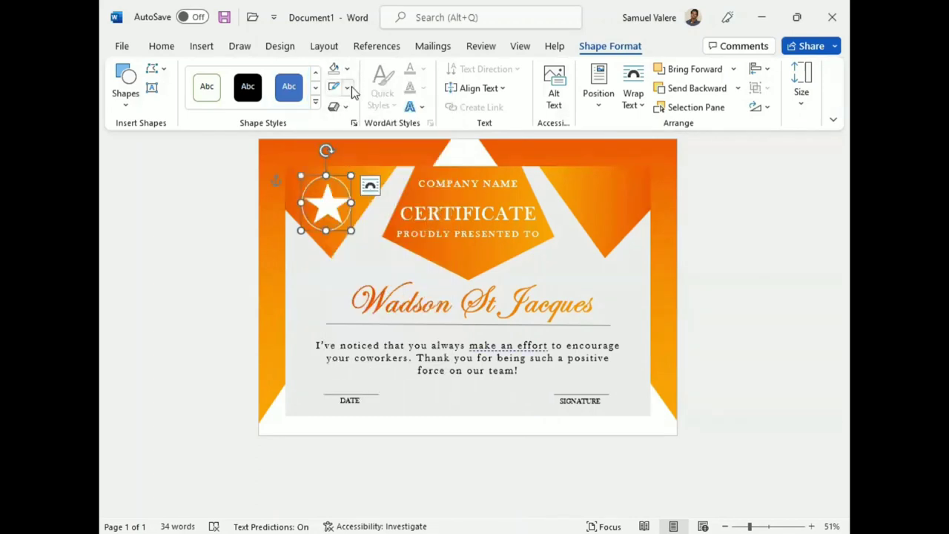
Make the circle's outline thick round dots and centre the star inside the ring
click(348, 88)
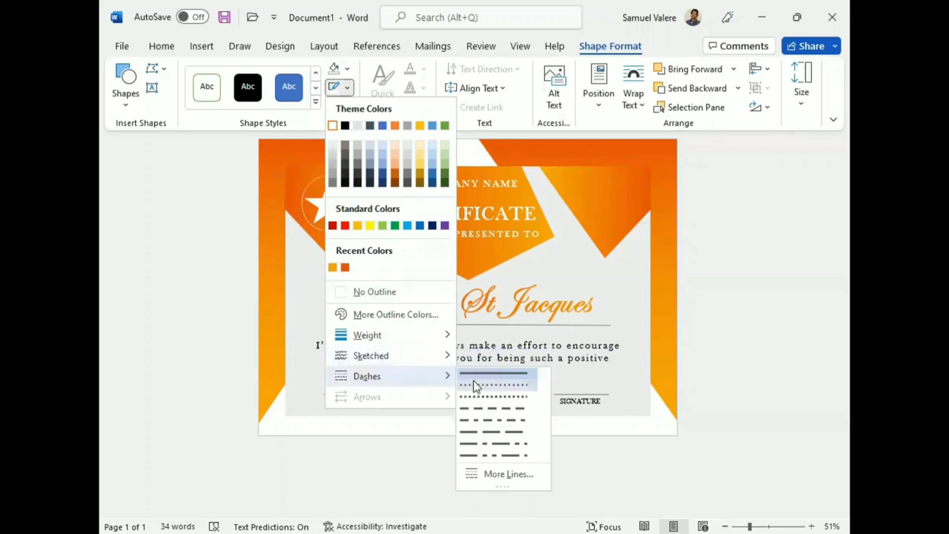
mouse_move(367, 376)
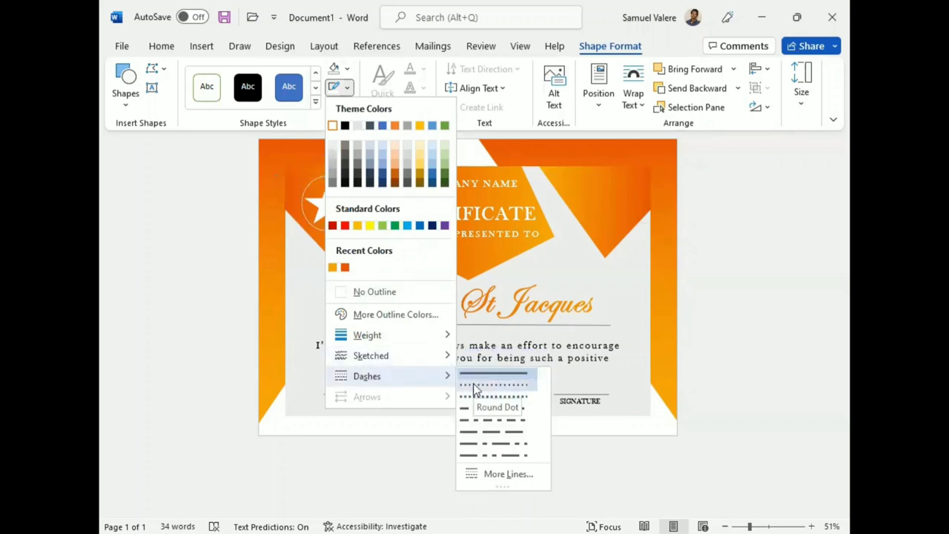
click(474, 388)
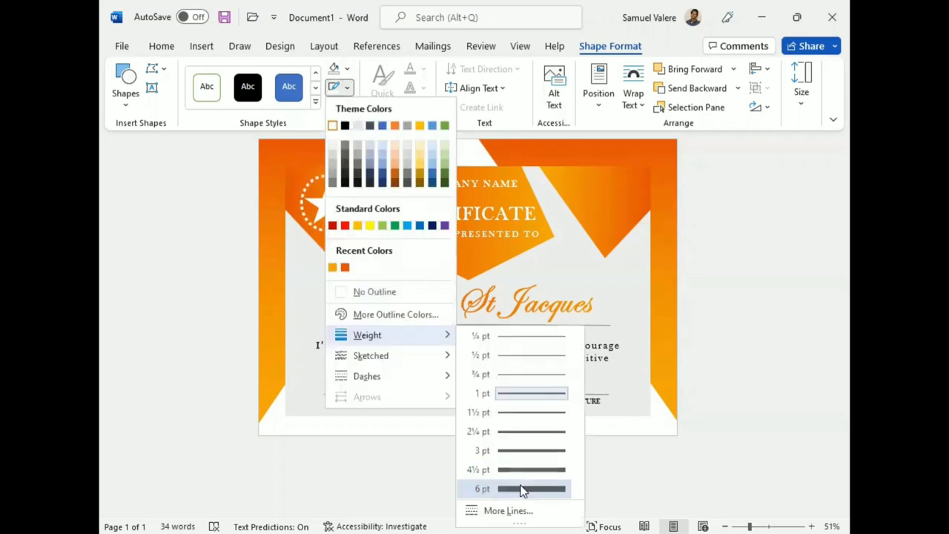
click(521, 488)
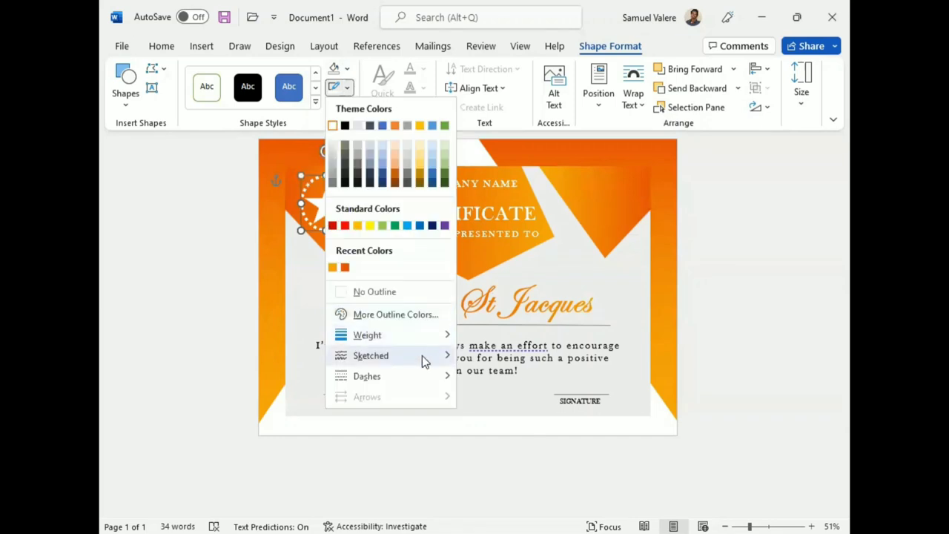
mouse_move(371, 356)
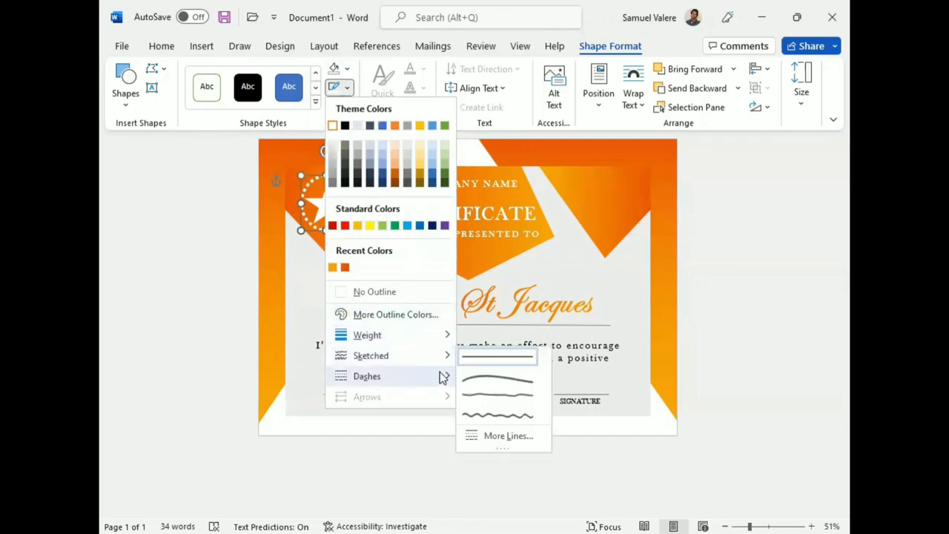
mouse_move(367, 376)
click(474, 385)
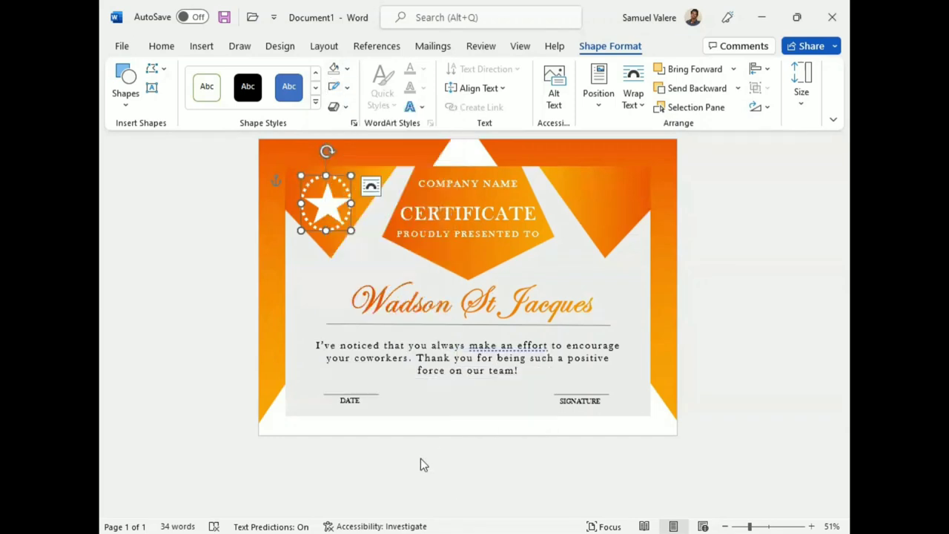
click(333, 210)
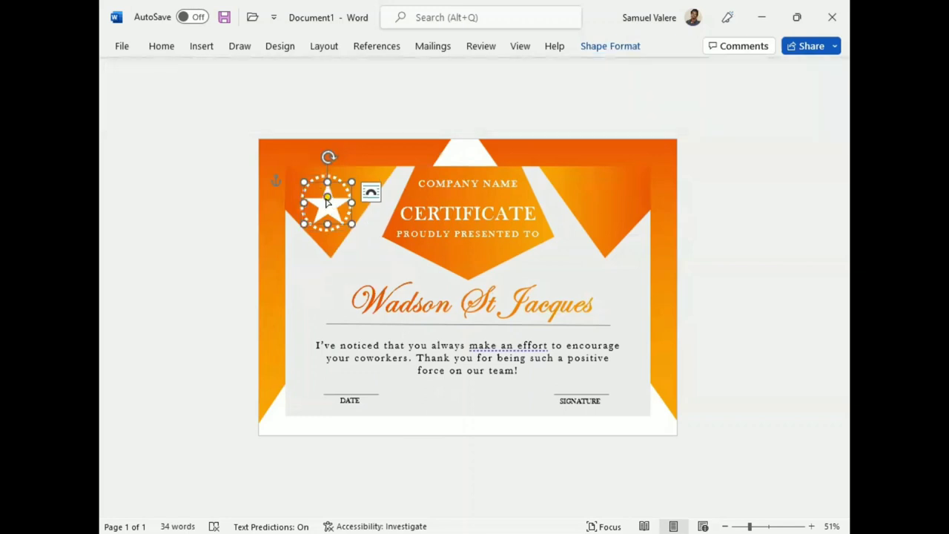
drag(327, 199, 326, 199)
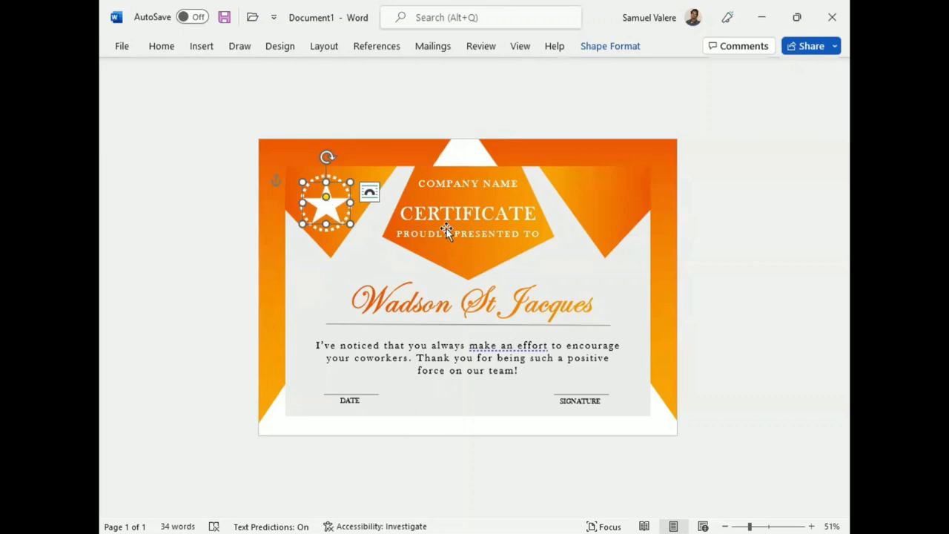
click(795, 233)
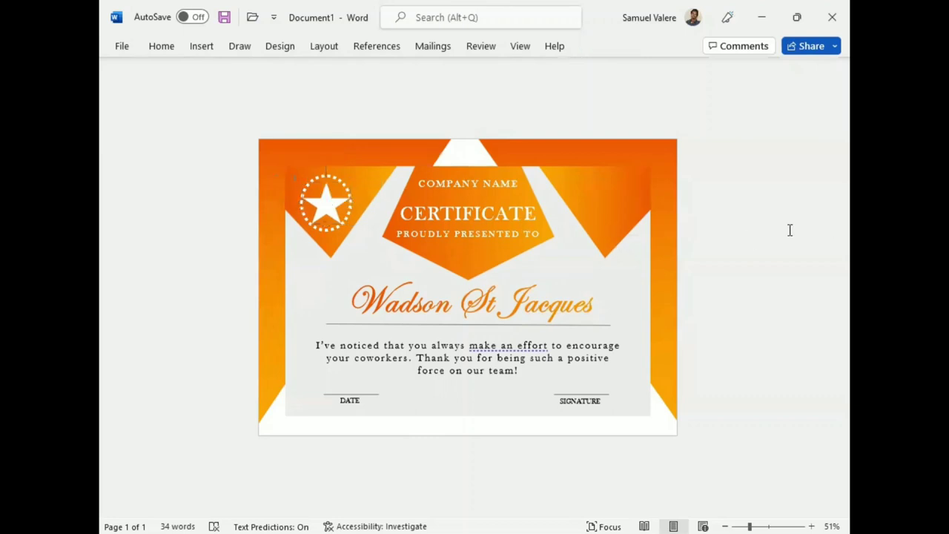
Draw a seal shape on the certificate's top-right orange triangle
click(627, 218)
click(202, 46)
click(259, 69)
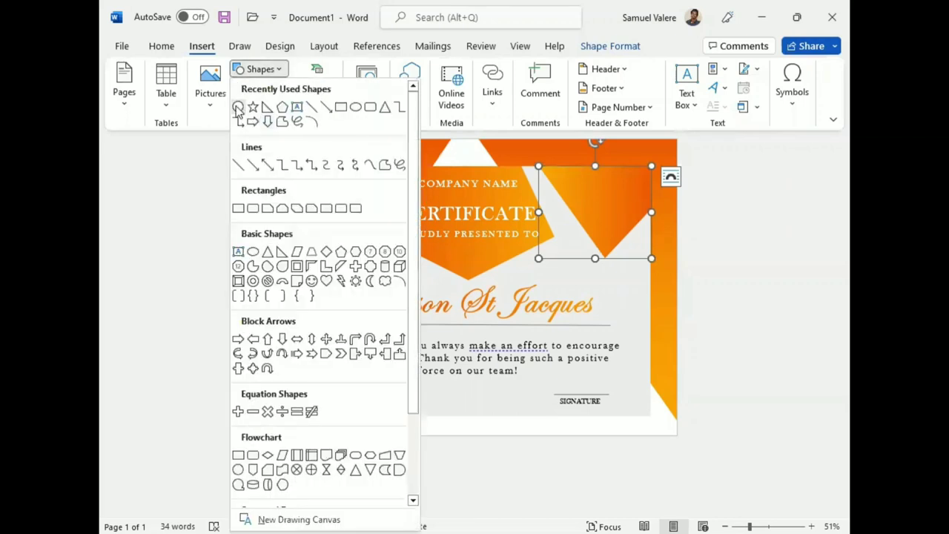
scroll(326, 356, down, 3)
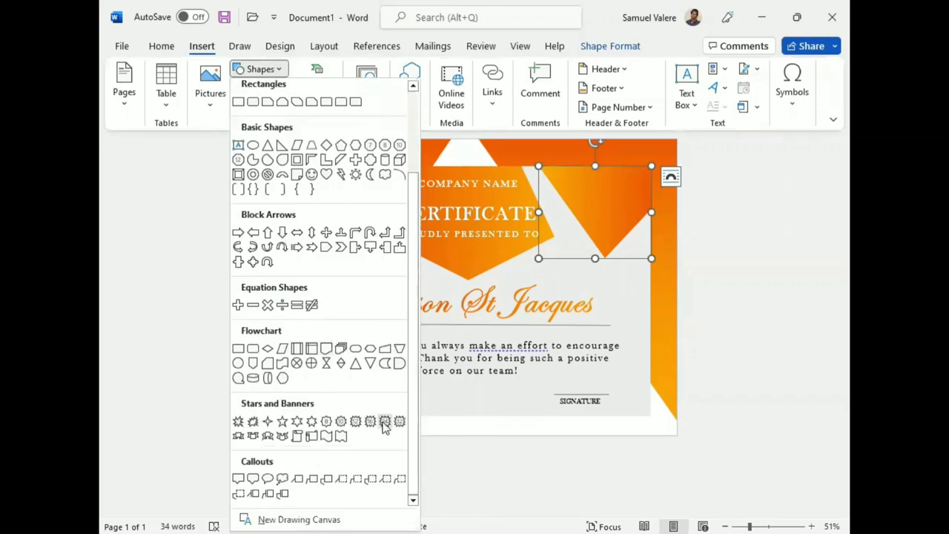
click(384, 421)
drag(581, 178, 628, 228)
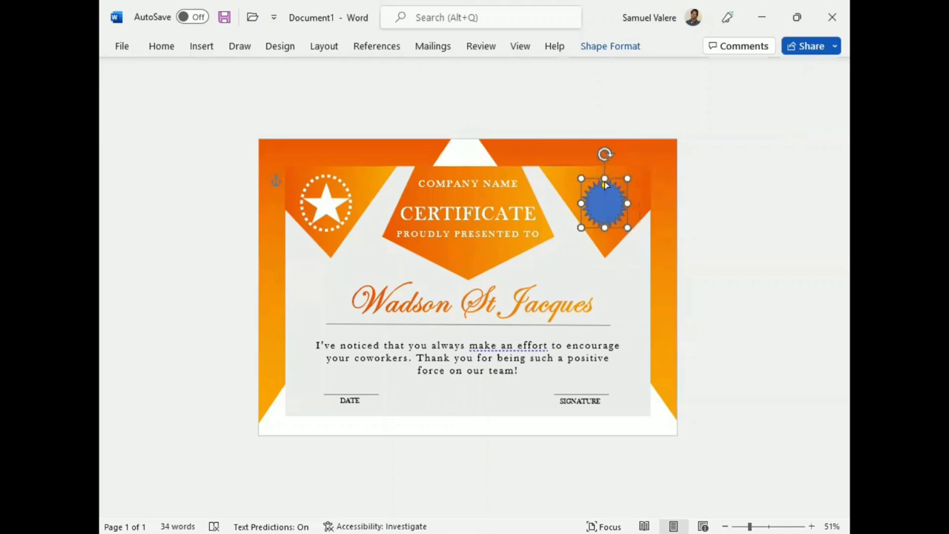
mouse_move(607, 203)
mouse_down()
mouse_move(604, 184)
mouse_move(602, 206)
mouse_up()
Give the seal no outline and a white fill, and shrink it slightly
click(610, 46)
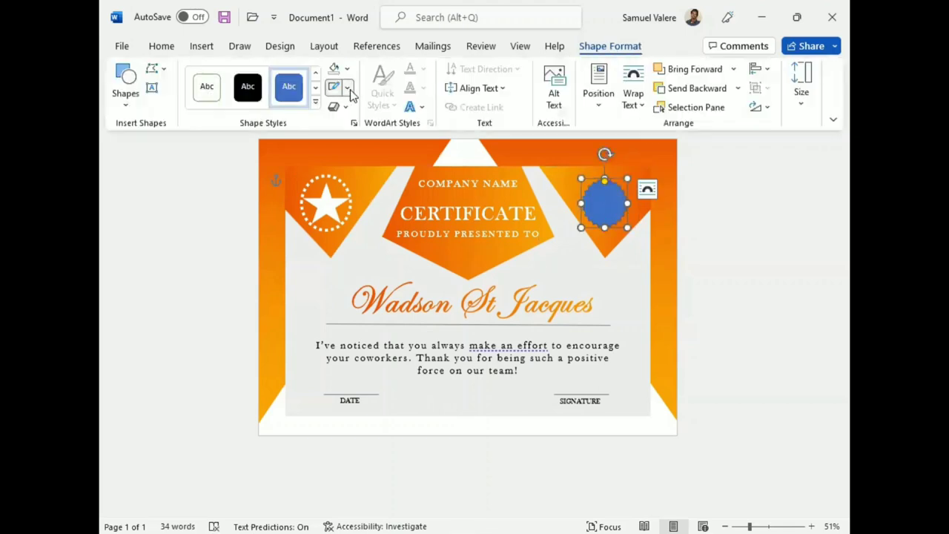
click(346, 87)
click(398, 144)
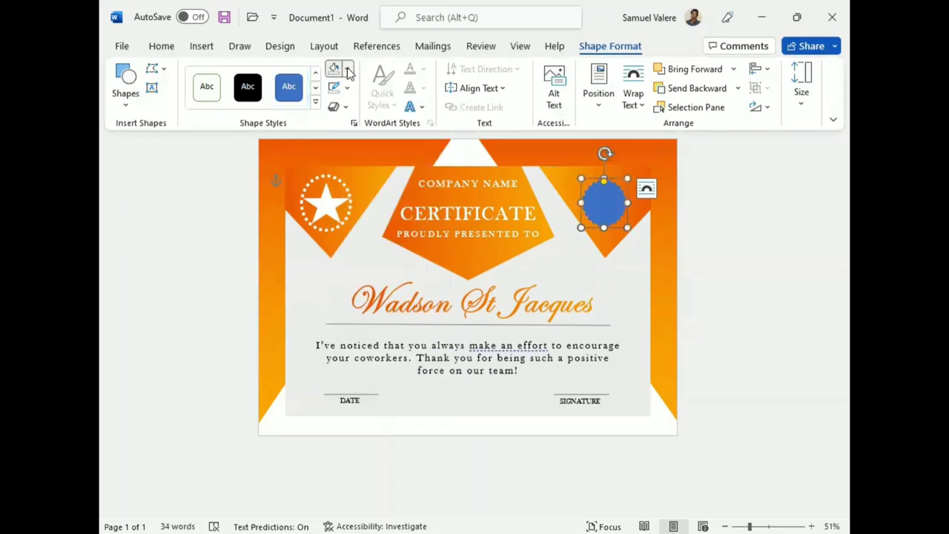
click(346, 68)
click(332, 105)
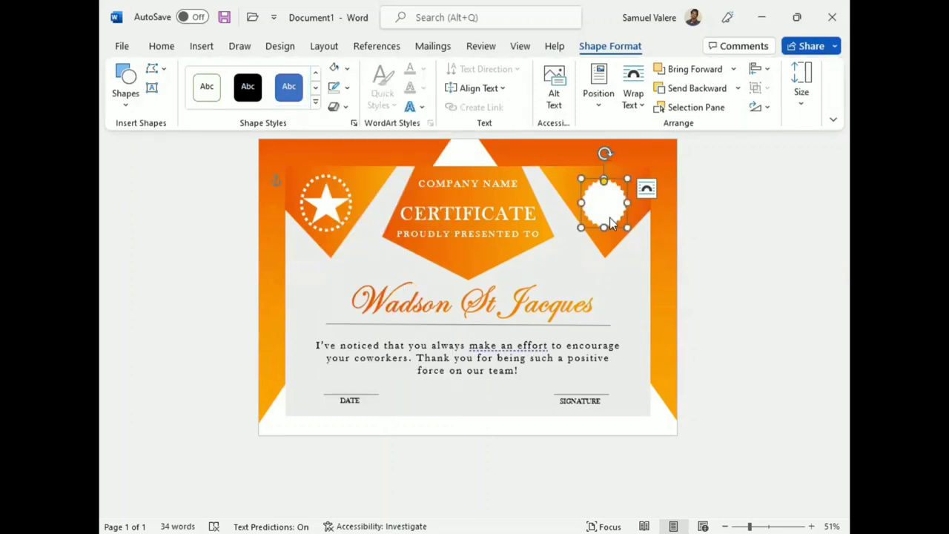
click(602, 209)
drag(627, 227, 624, 223)
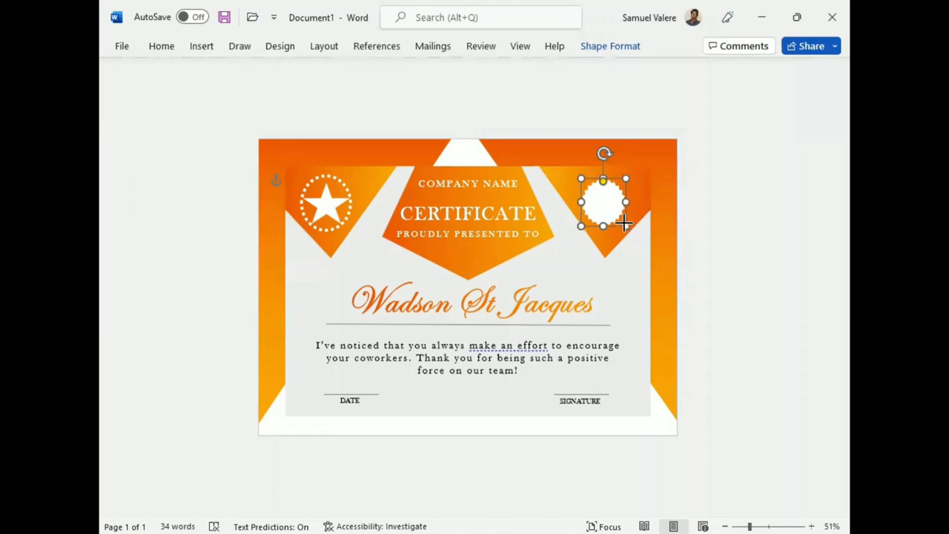
Choose the chevron shape from the Block Arrows in the Shapes gallery
click(602, 45)
click(124, 104)
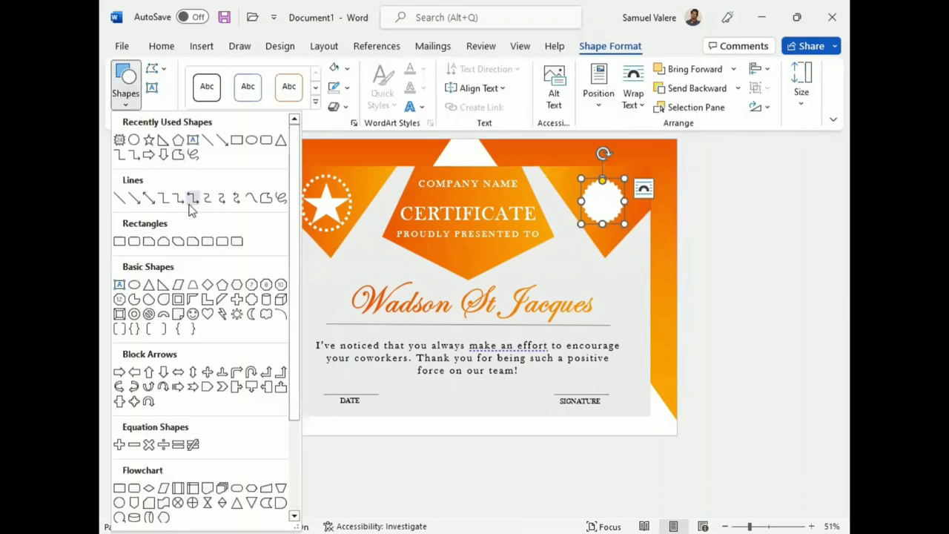
scroll(196, 223, down, 3)
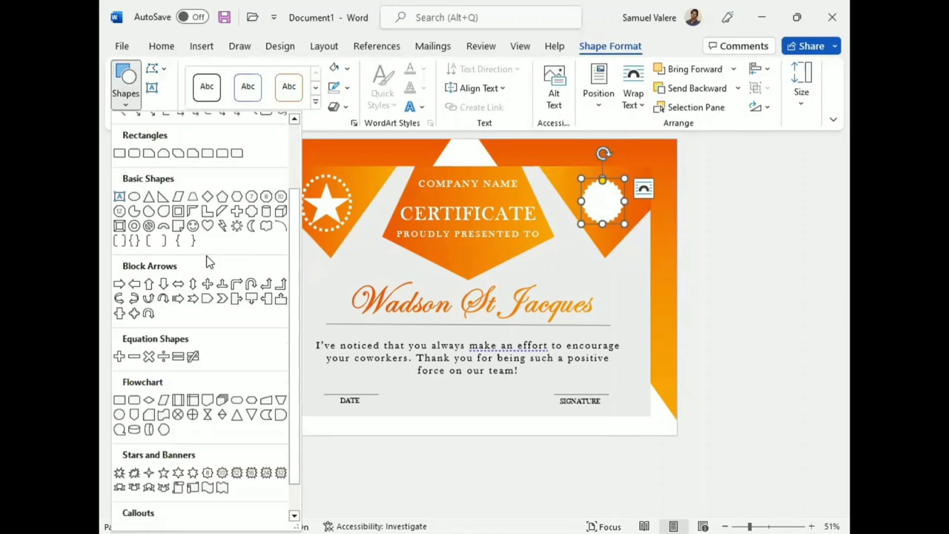
click(219, 300)
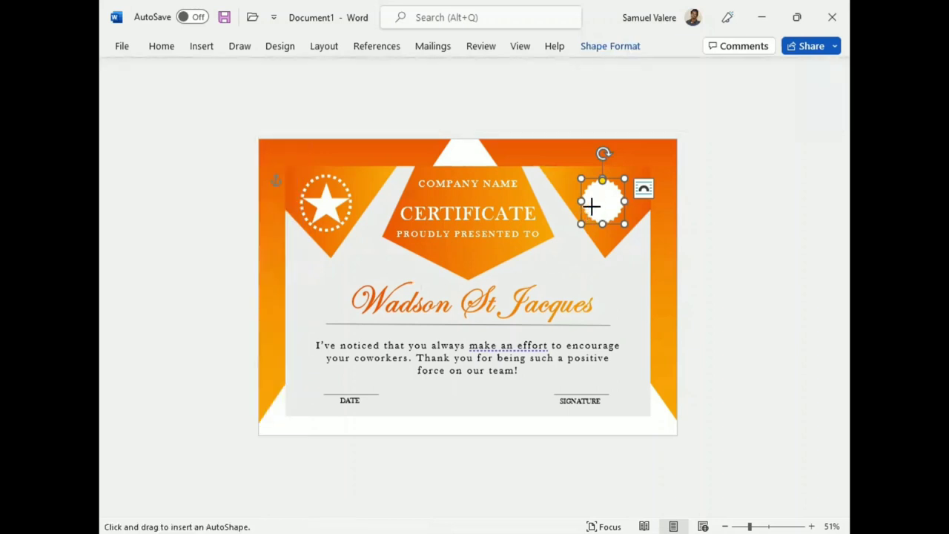
Draw a chevron ribbon, turn it upright, and tilt the two ribbon tails under the seal
mouse_move(595, 207)
mouse_down()
mouse_move(655, 241)
mouse_move(655, 229)
mouse_up()
mouse_move(615, 184)
mouse_down()
mouse_move(585, 225)
mouse_move(628, 225)
mouse_move(585, 218)
mouse_move(593, 202)
mouse_up()
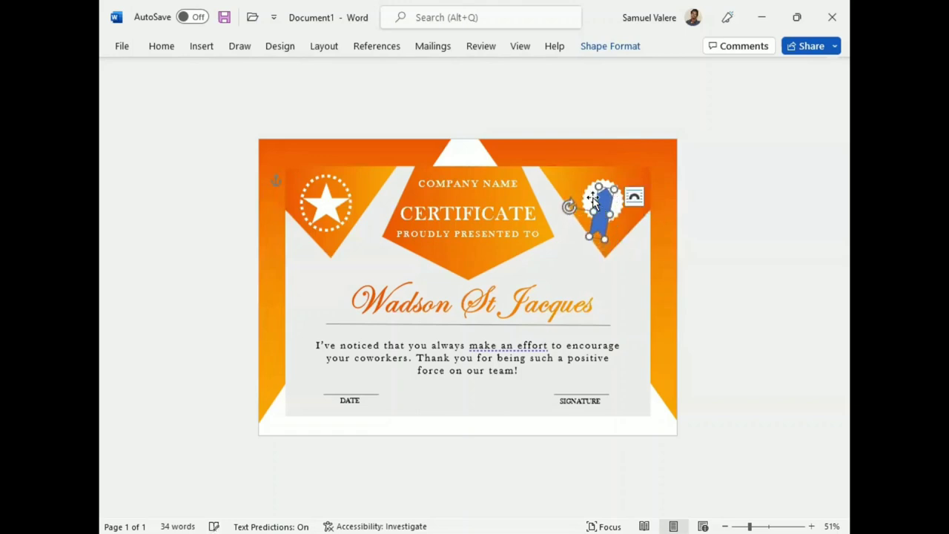
click(592, 197)
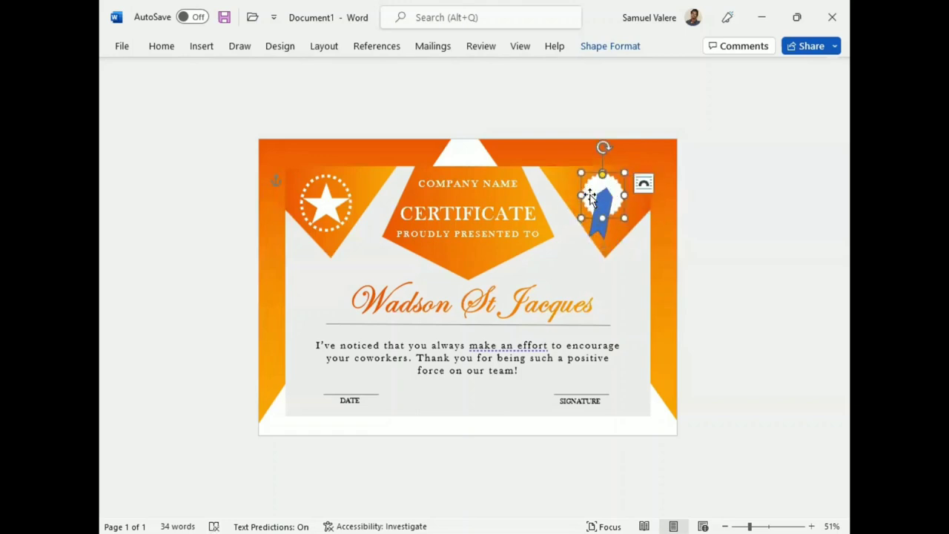
drag(590, 197, 590, 195)
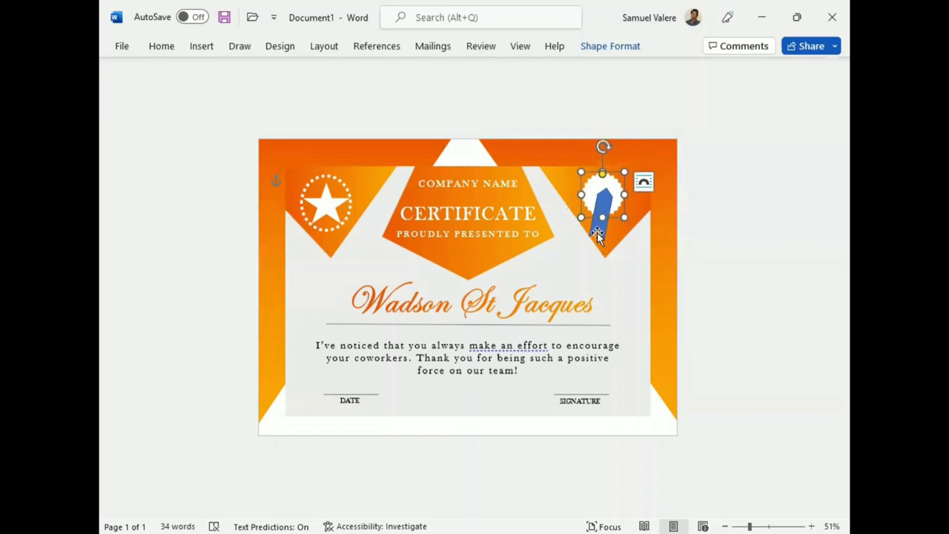
click(601, 215)
mouse_move(567, 205)
mouse_down()
mouse_move(639, 215)
mouse_move(586, 226)
mouse_move(607, 206)
mouse_up()
click(608, 208)
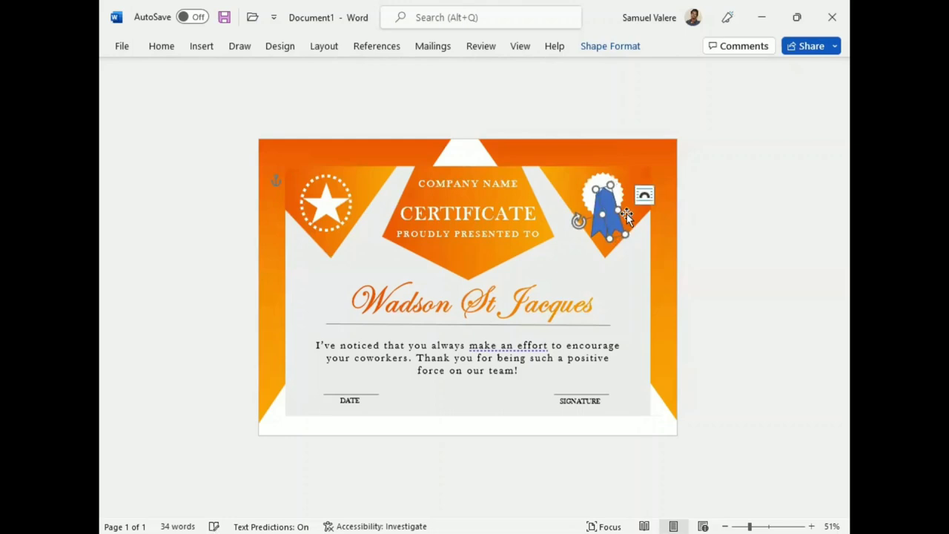
drag(626, 215, 628, 215)
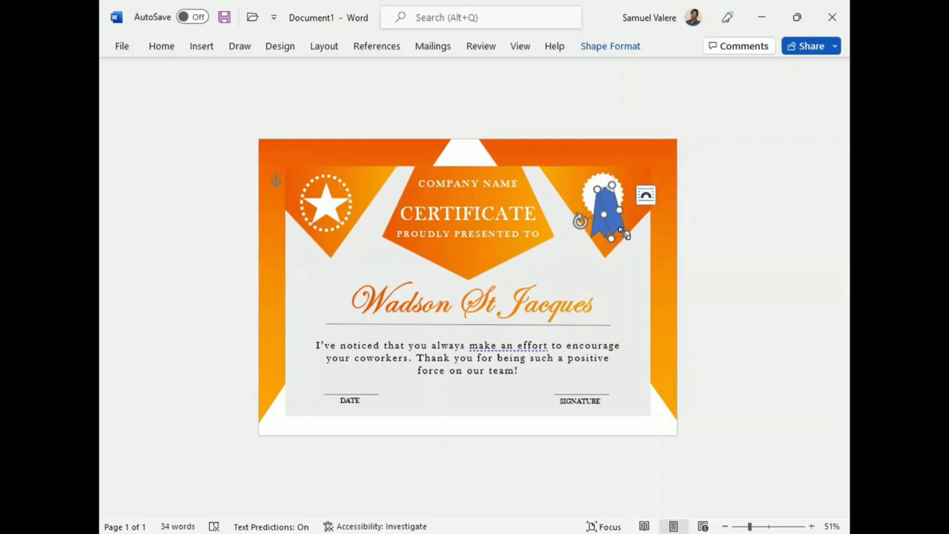
drag(582, 222, 568, 206)
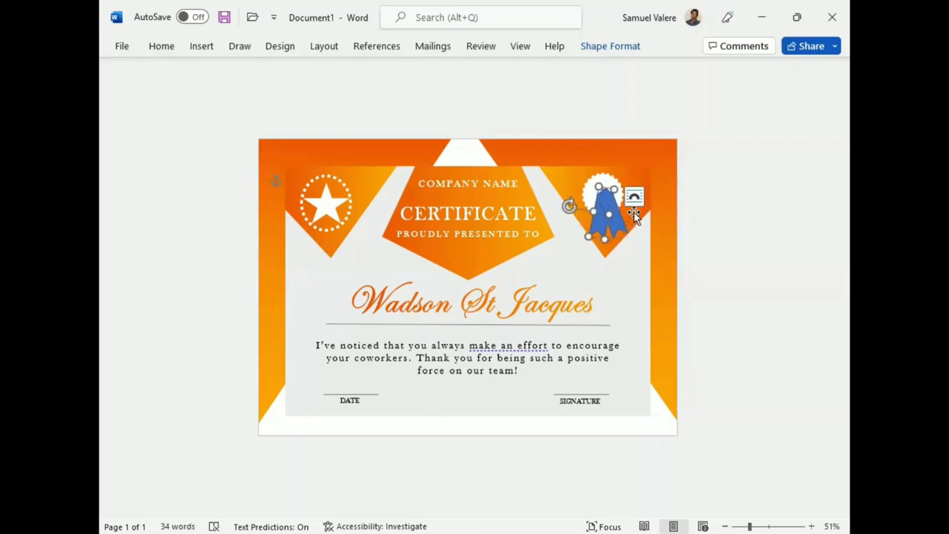
Select the white seal together with both ribbon tails for shared formatting
click(746, 240)
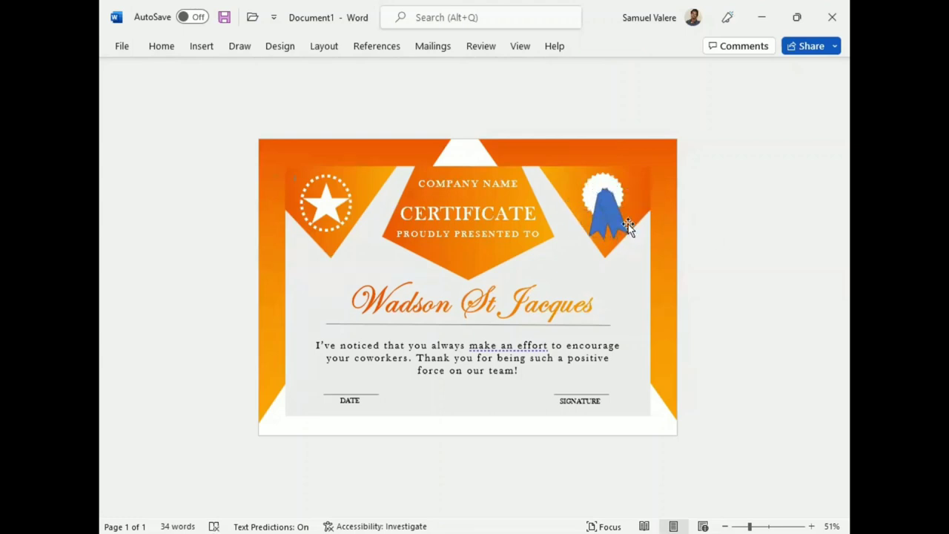
click(604, 231)
shift+click(602, 189)
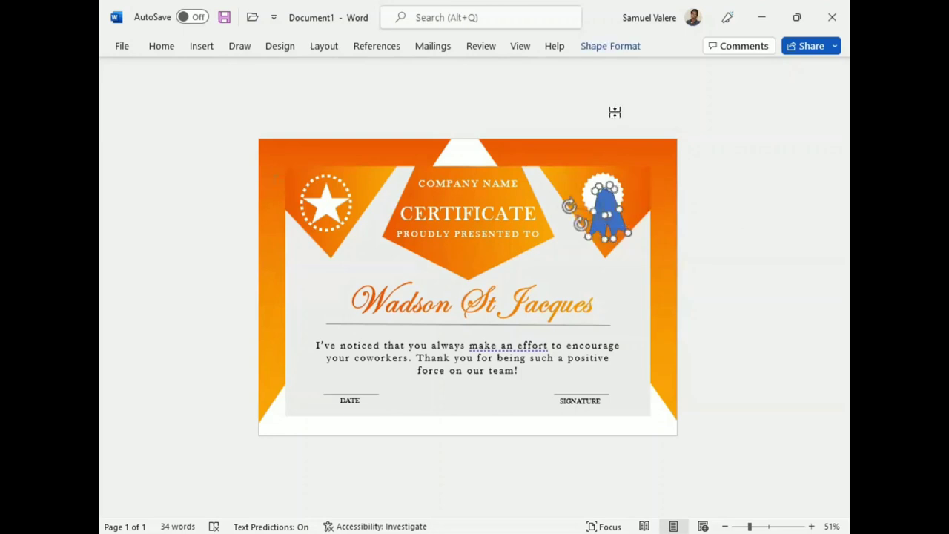
click(608, 46)
click(347, 88)
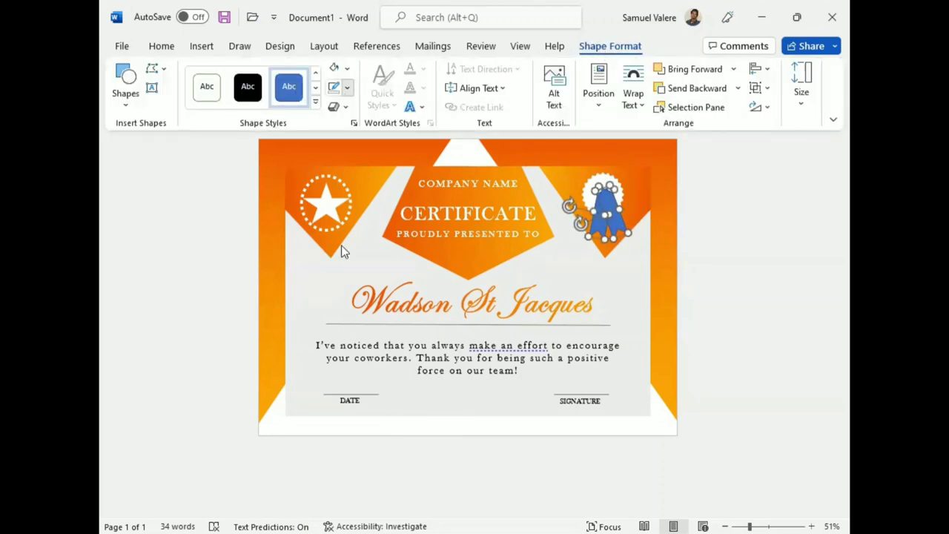
click(341, 291)
click(604, 46)
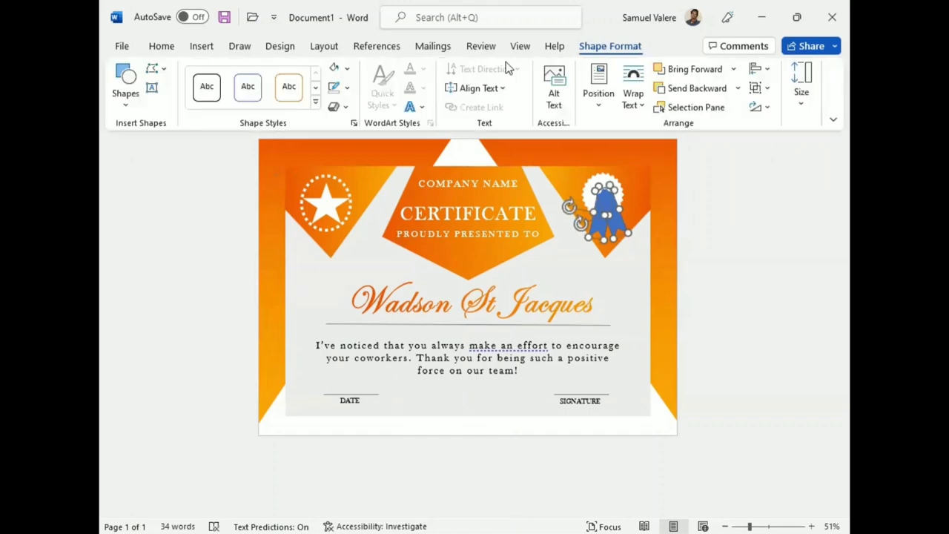
click(346, 68)
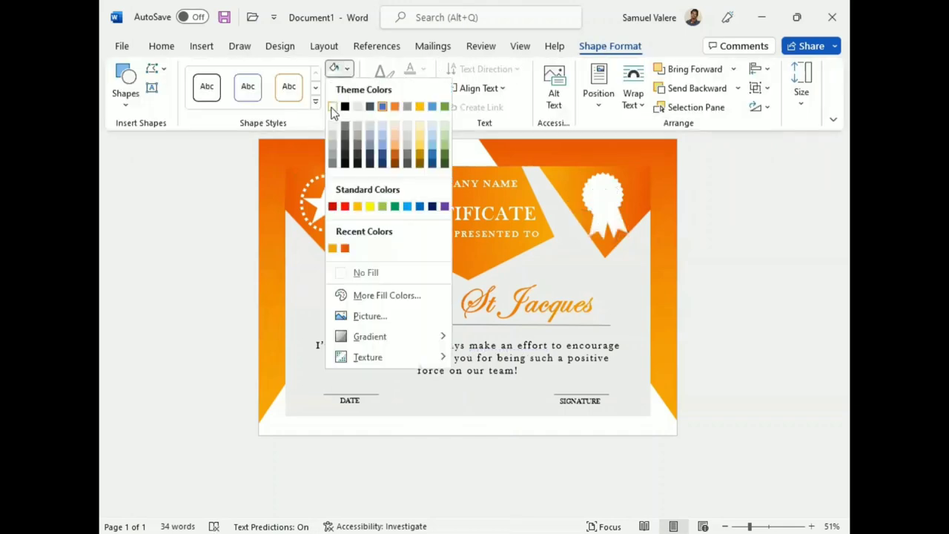
Fill the ribbon tails white and layer them in front of the orange corner shape
click(332, 106)
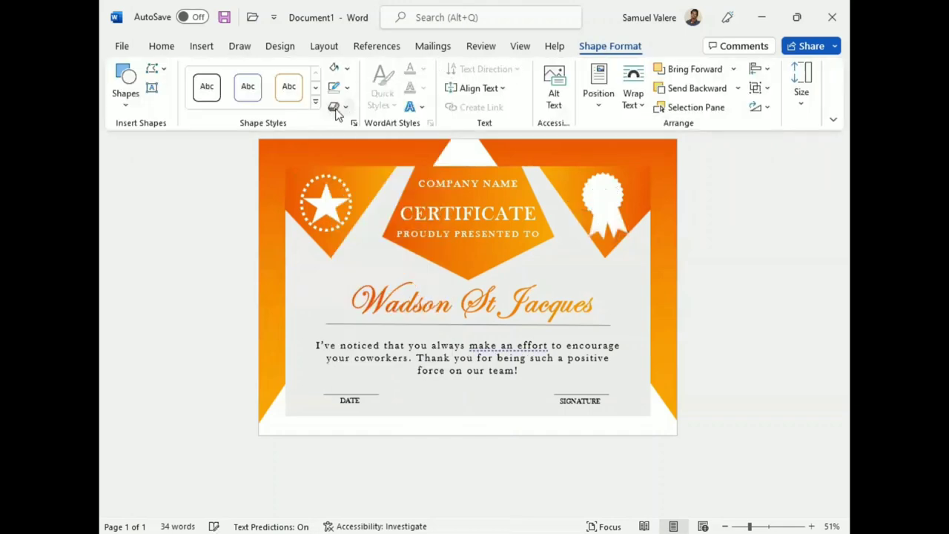
click(689, 89)
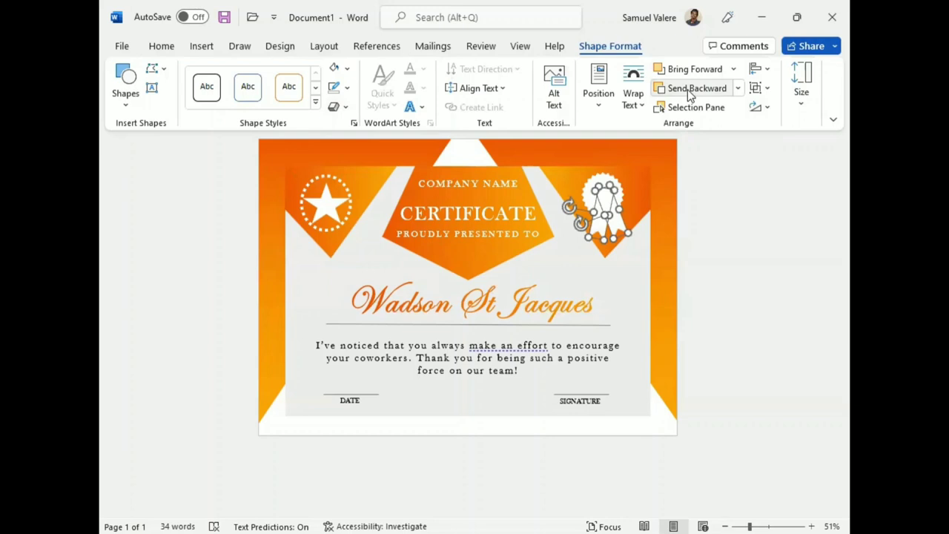
click(683, 89)
click(738, 89)
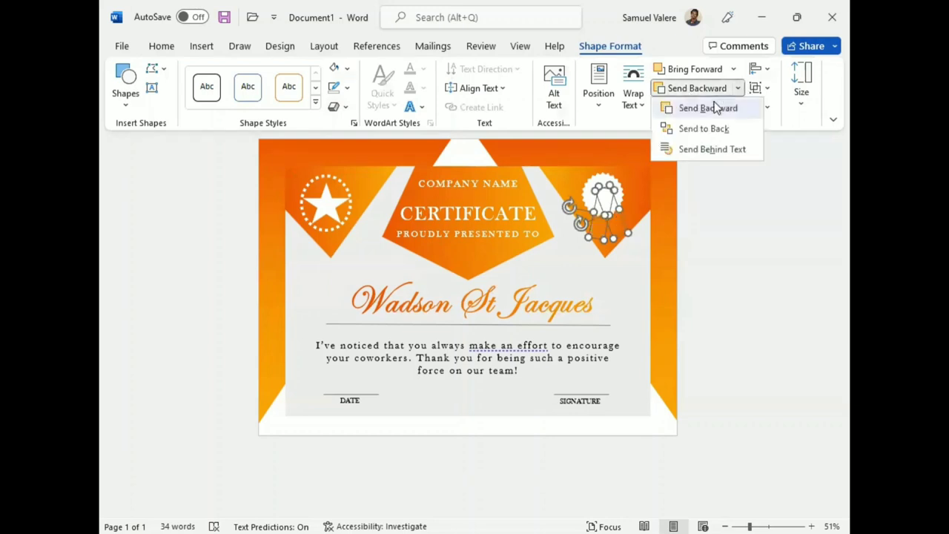
click(696, 69)
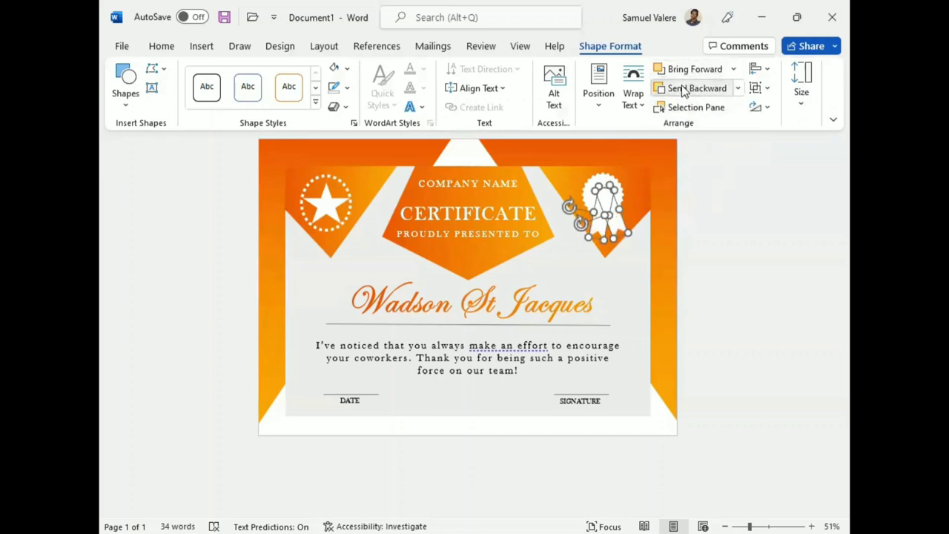
click(684, 89)
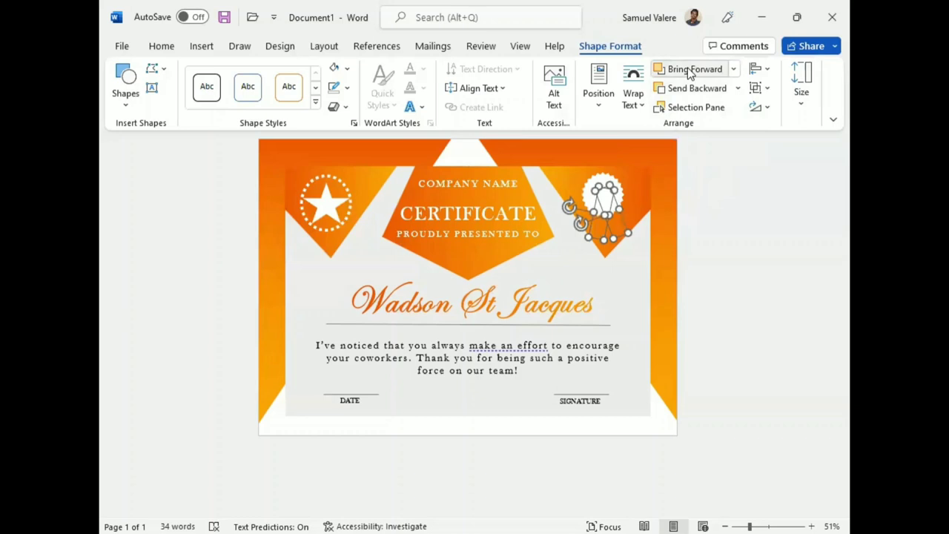
click(689, 69)
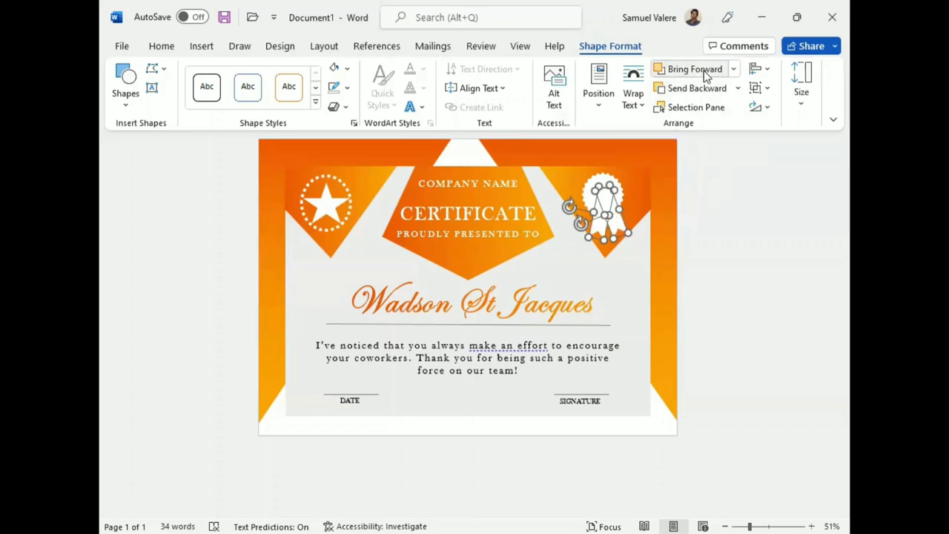
click(602, 197)
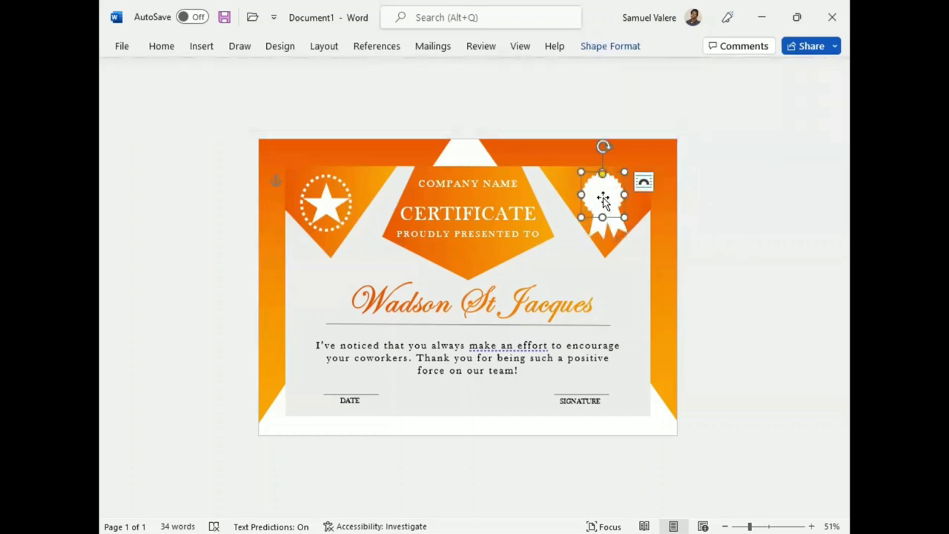
click(609, 46)
Add a text box on the seal reading BEST in centred, enlarged Baskerville Old Face capitals
click(151, 89)
drag(585, 189, 619, 208)
text(Best)
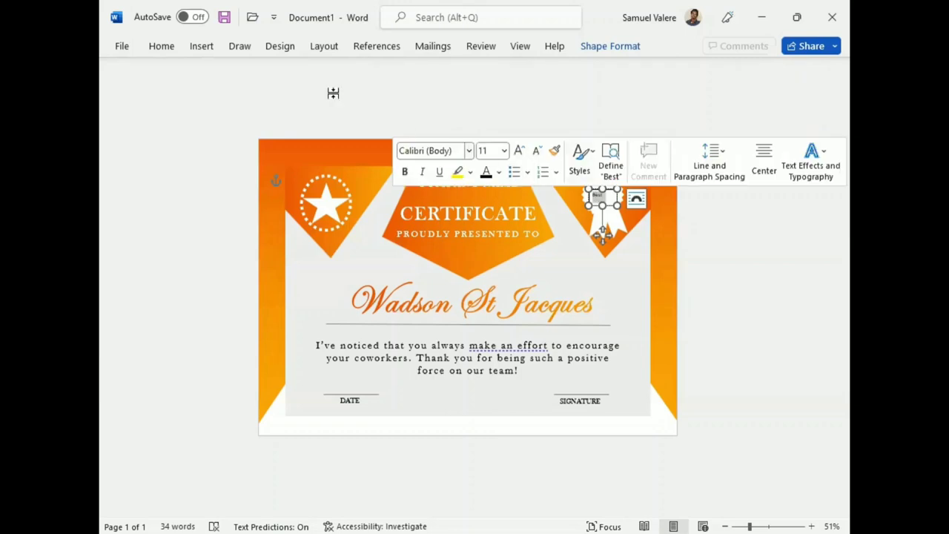
click(161, 46)
click(281, 68)
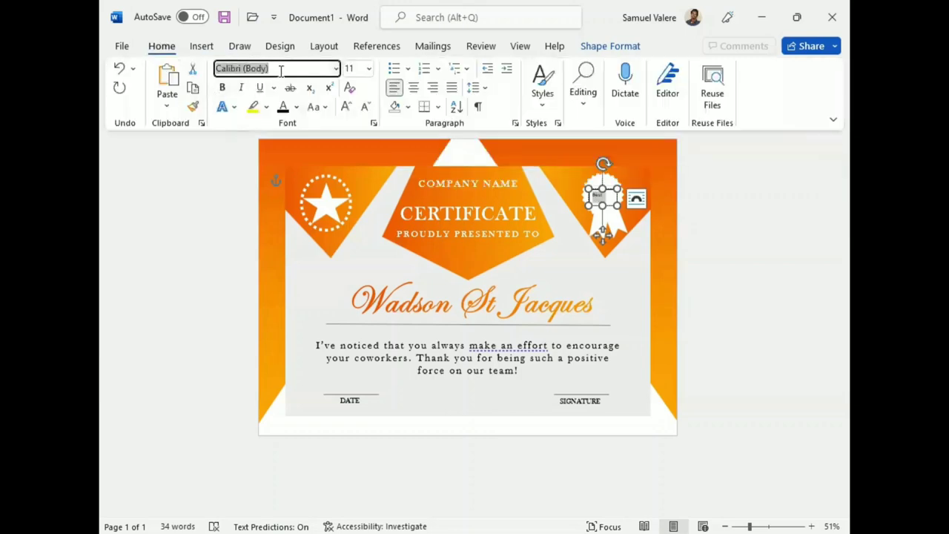
text(Baskerville Old Face)
key(Return)
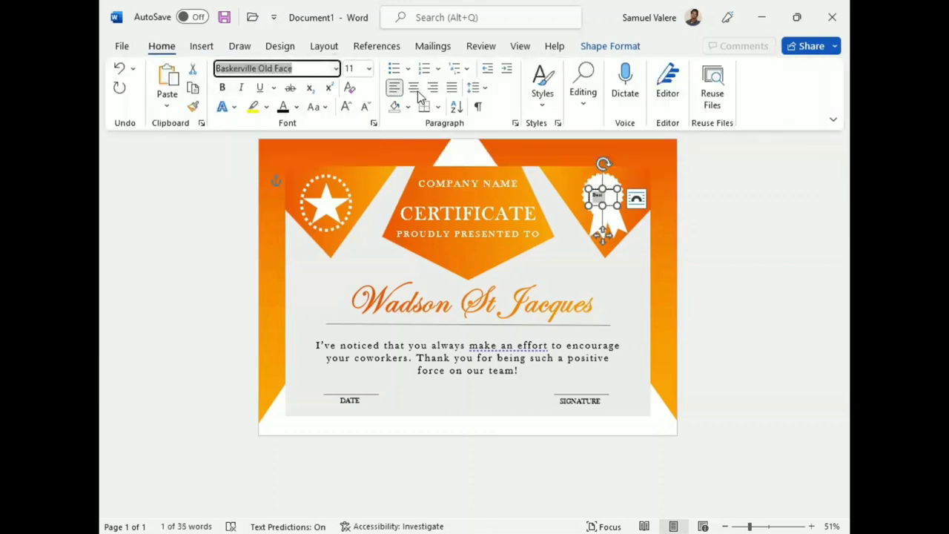
click(414, 89)
click(345, 106)
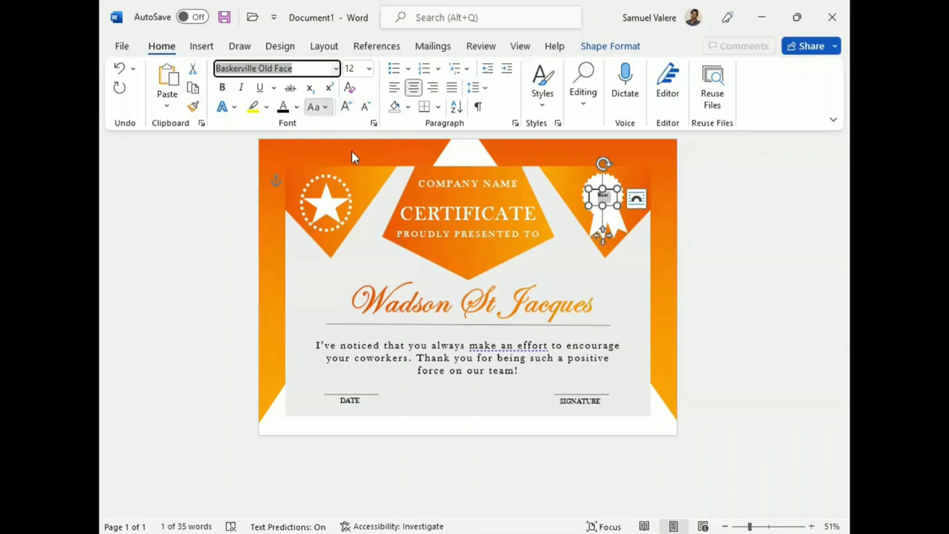
click(317, 106)
click(359, 167)
click(345, 106)
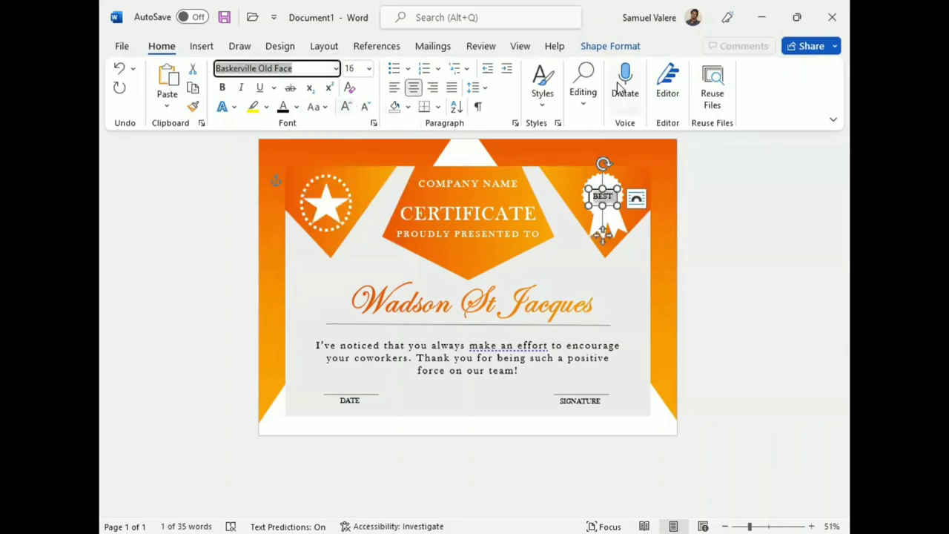
Remove the BEST text box's outline and fill, and move it higher on the seal
click(610, 46)
click(347, 87)
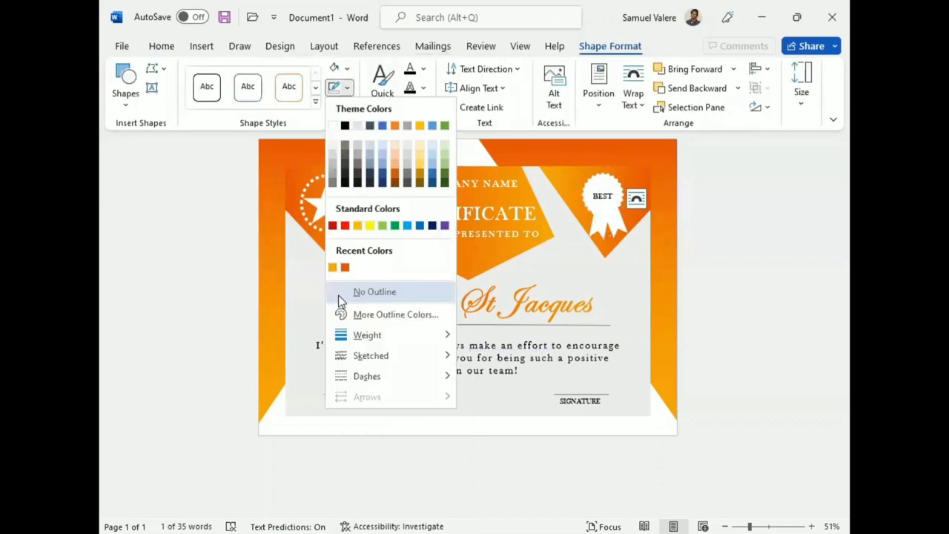
click(338, 293)
click(347, 68)
click(343, 273)
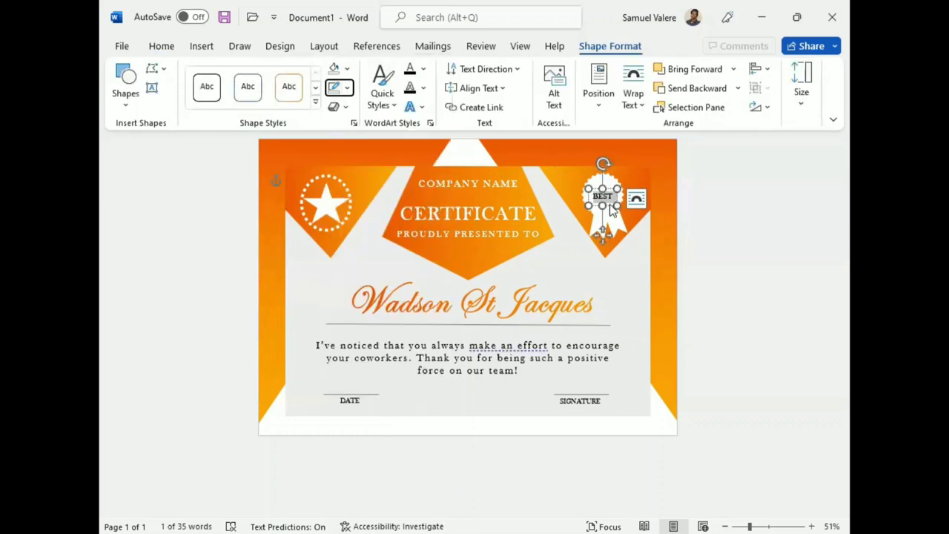
click(605, 203)
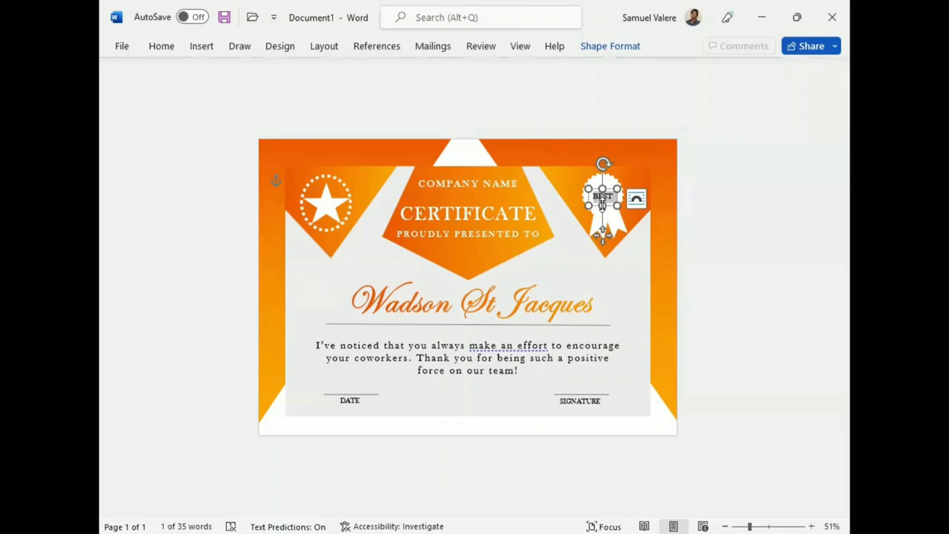
drag(603, 222, 604, 209)
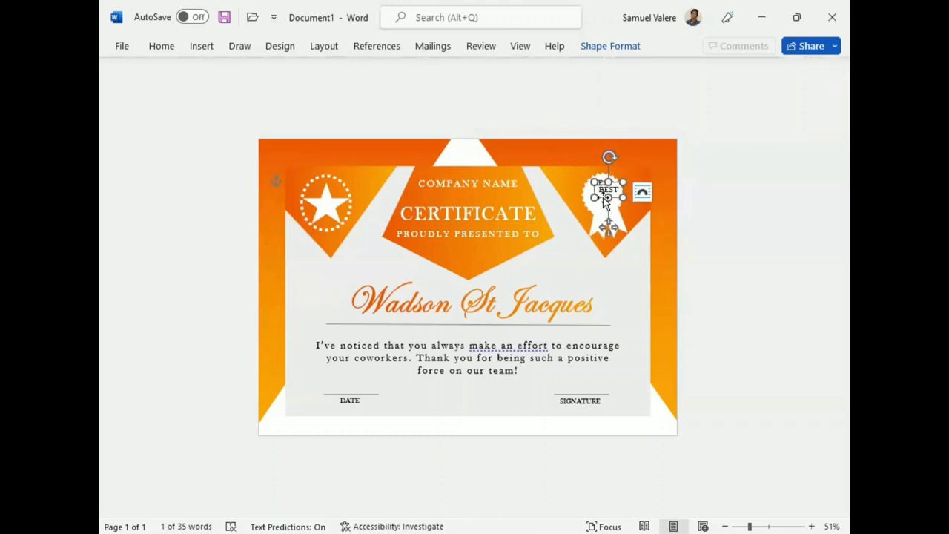
Duplicate the text box below as AWARD and widen it so the word fits
mouse_move(601, 203)
mouse_down()
mouse_move(599, 210)
mouse_move(604, 198)
mouse_up()
double_click(604, 198)
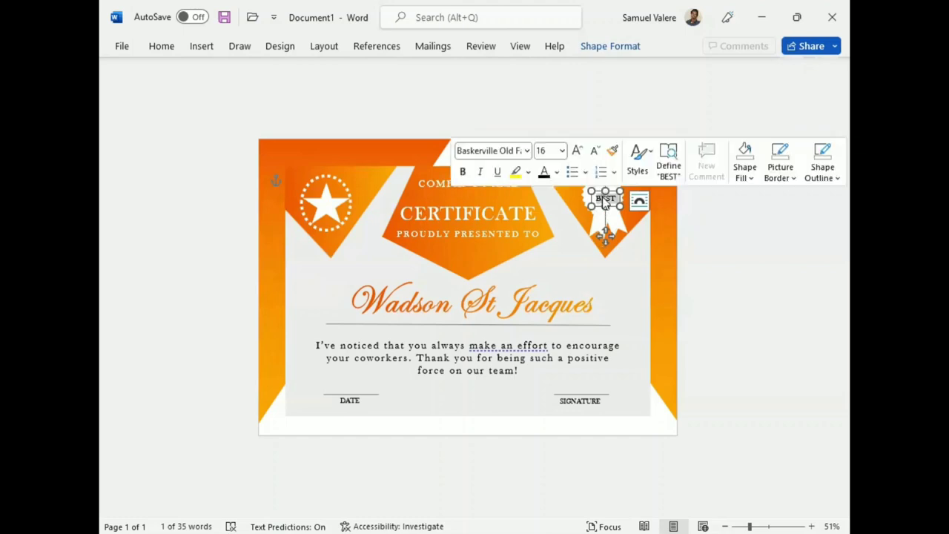
click(604, 198)
text(Award)
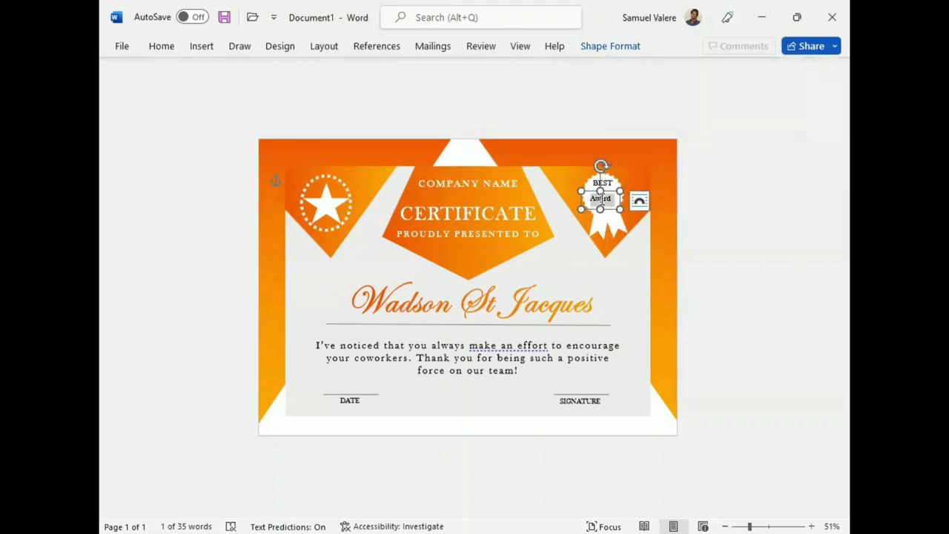
double_click(601, 197)
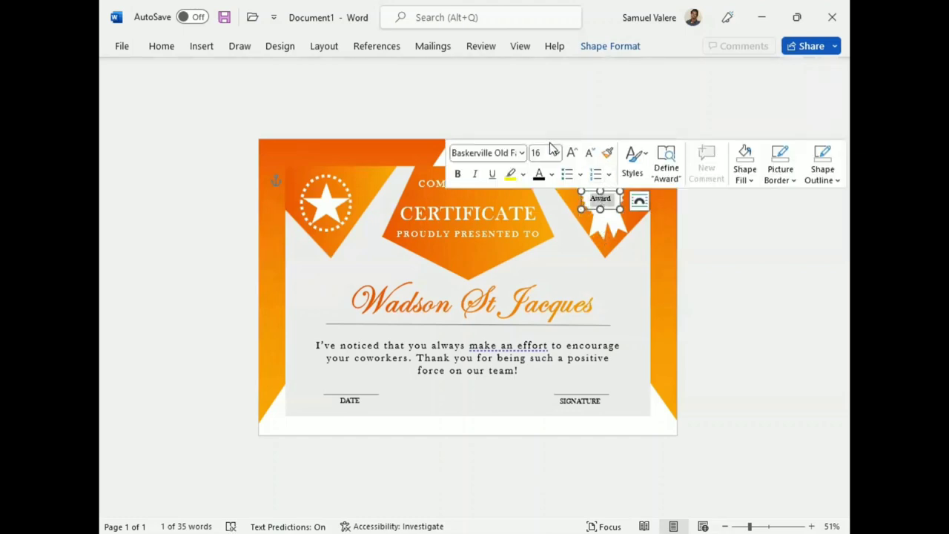
click(158, 45)
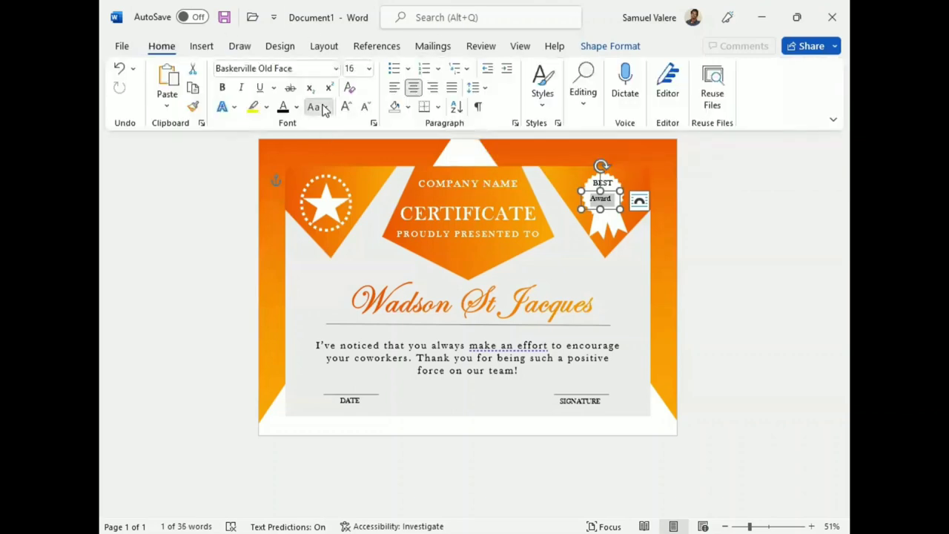
drag(618, 209, 625, 209)
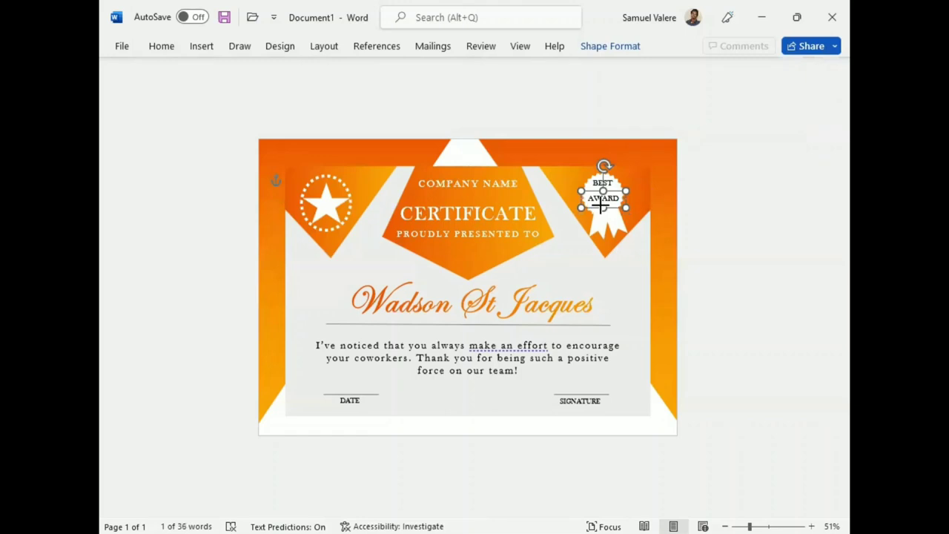
click(607, 195)
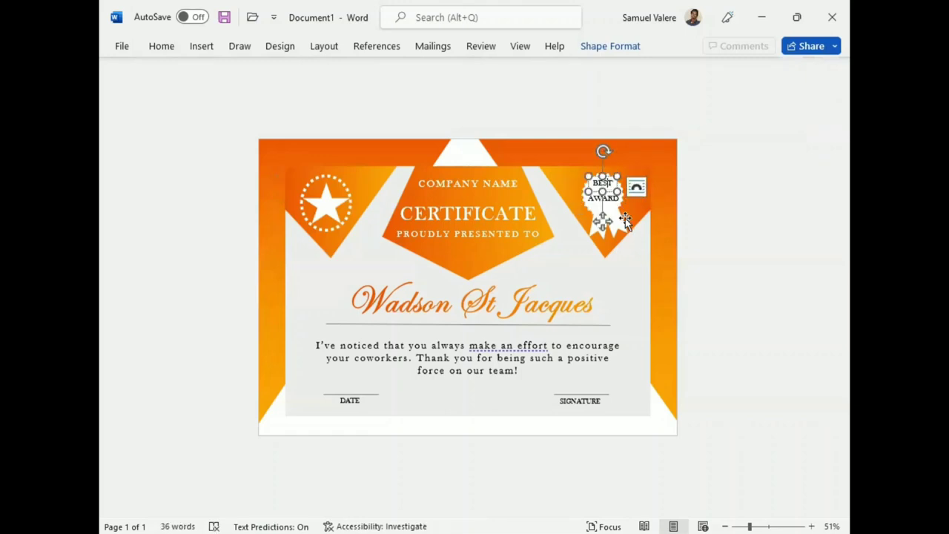
click(608, 199)
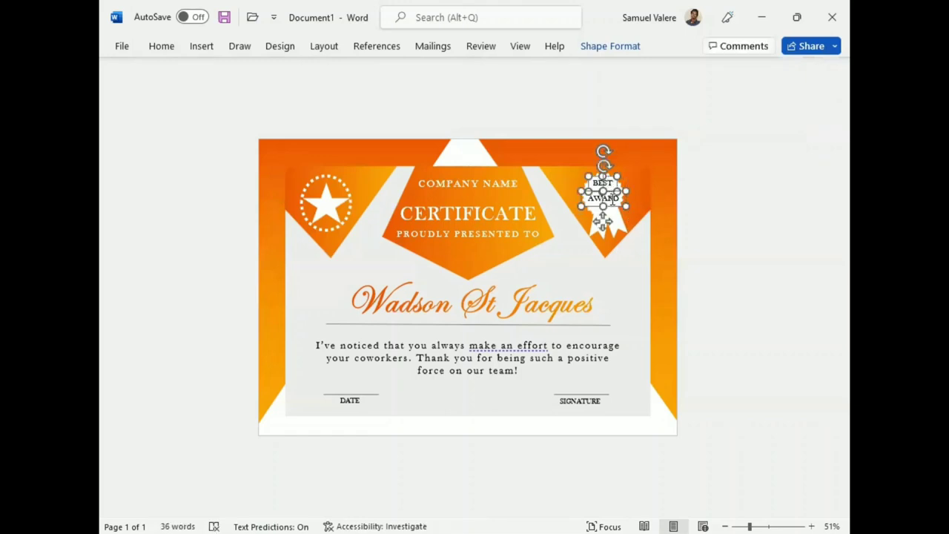
Give the BEST AWARD text a gradient fill, moving the right gradient stop leftward
click(608, 46)
click(423, 69)
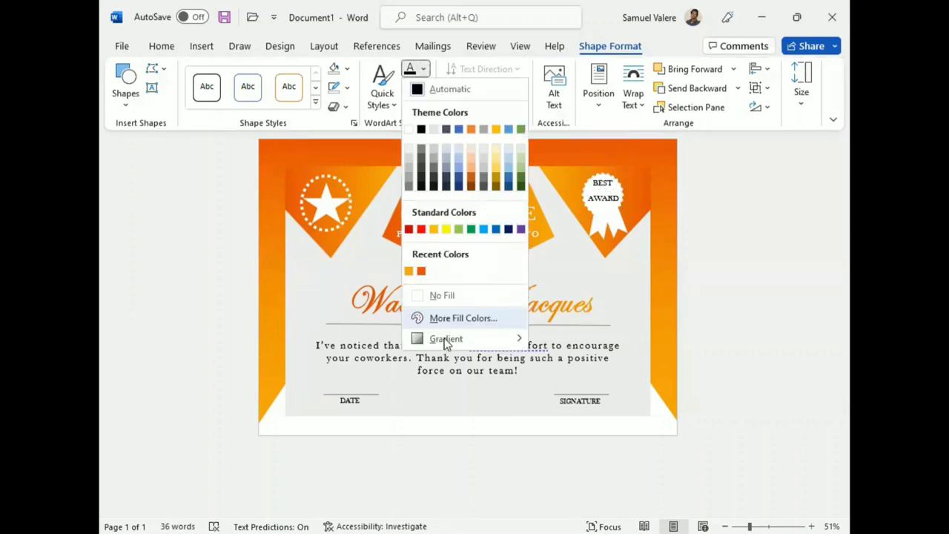
mouse_move(463, 339)
click(592, 512)
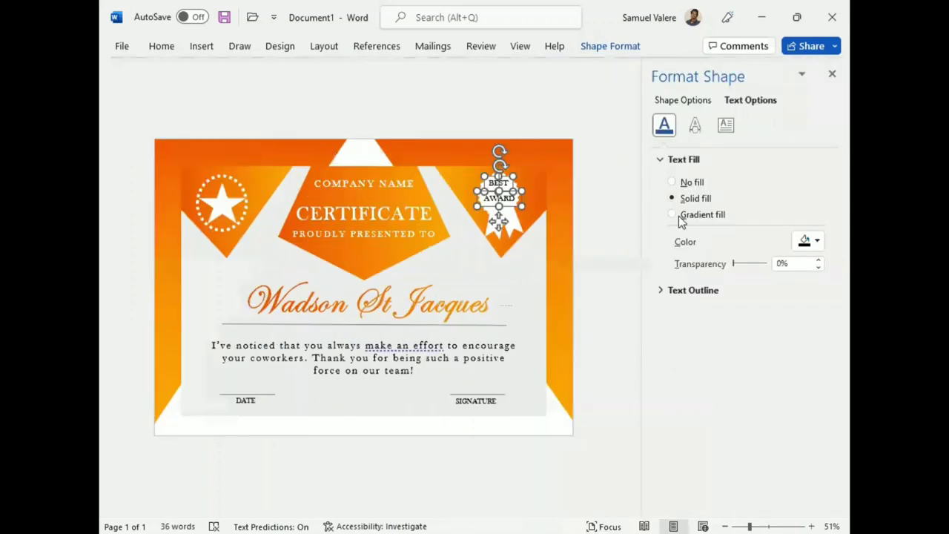
click(673, 215)
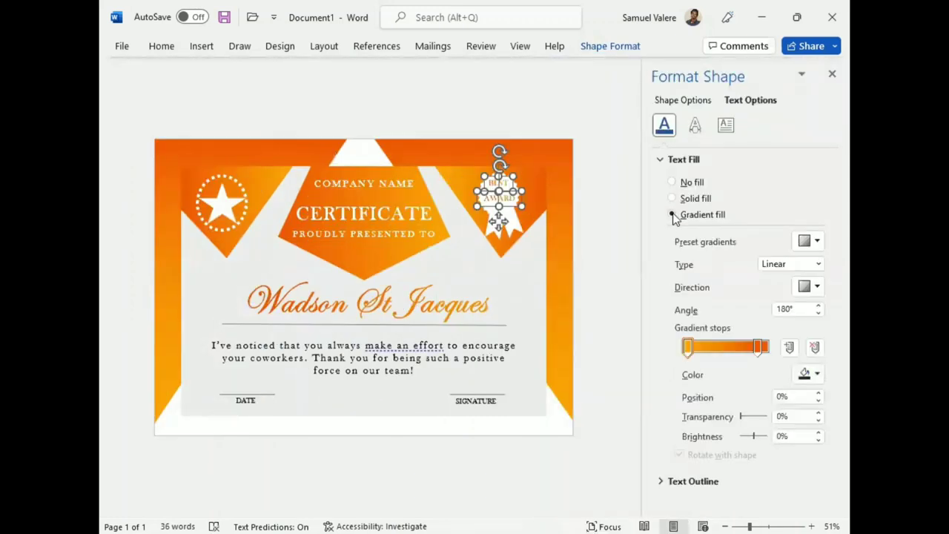
click(755, 346)
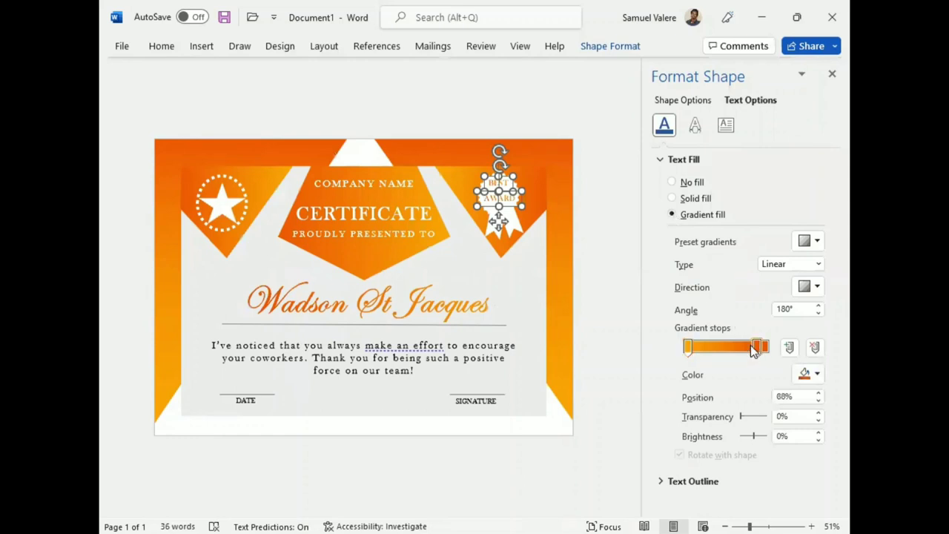
drag(754, 350, 739, 353)
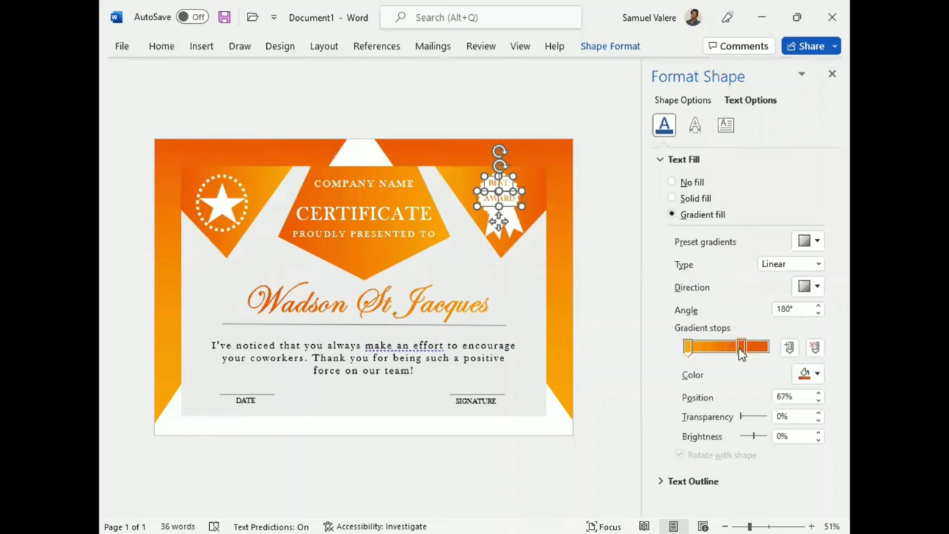
click(831, 74)
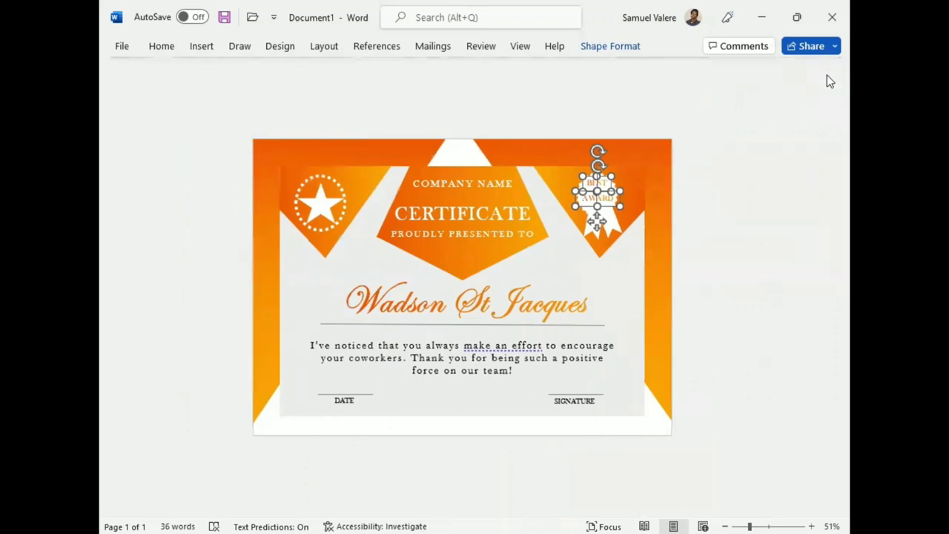
Nudge the BEST AWARD text box slightly down on the seal
click(604, 199)
click(603, 199)
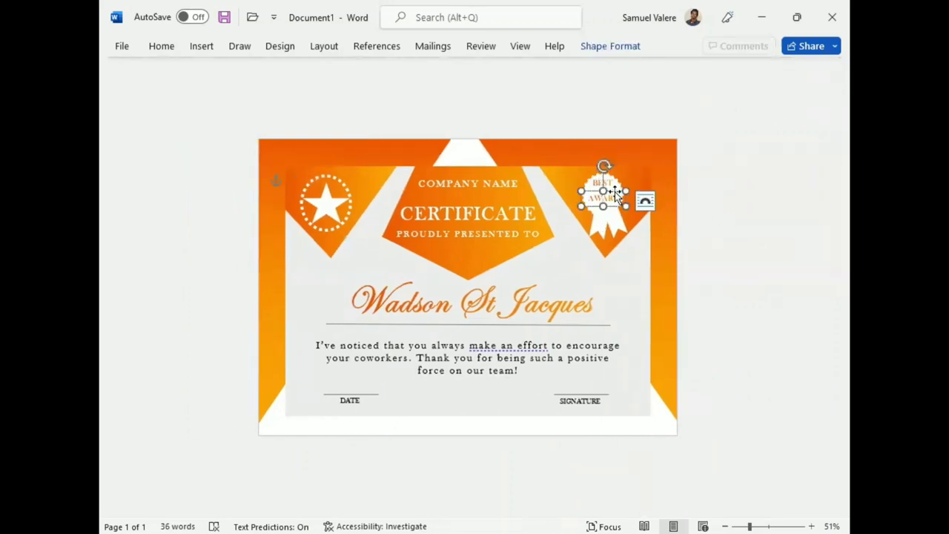
click(612, 196)
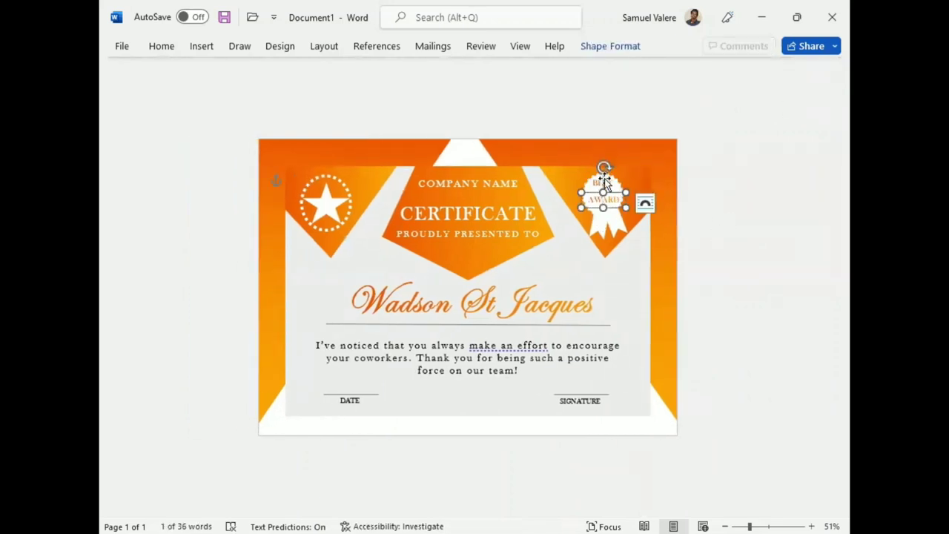
click(607, 178)
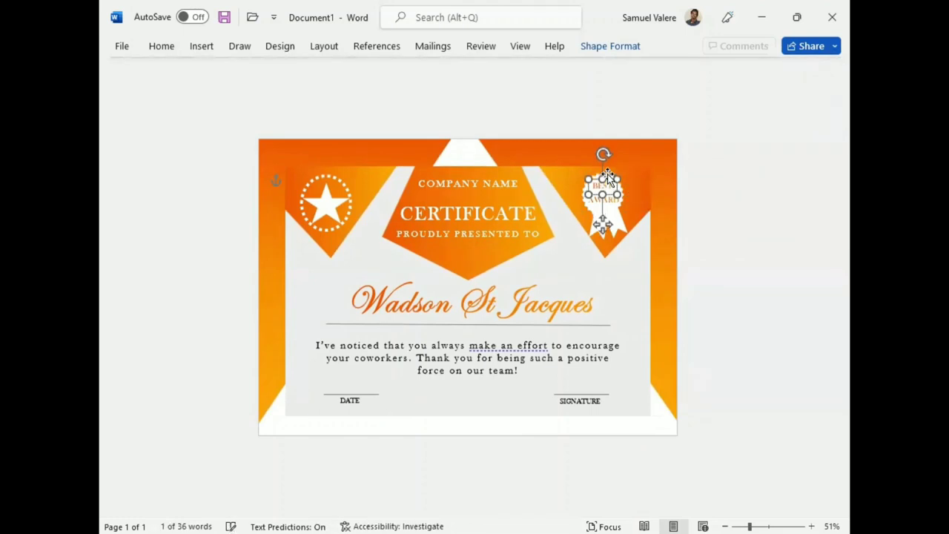
drag(607, 177, 607, 178)
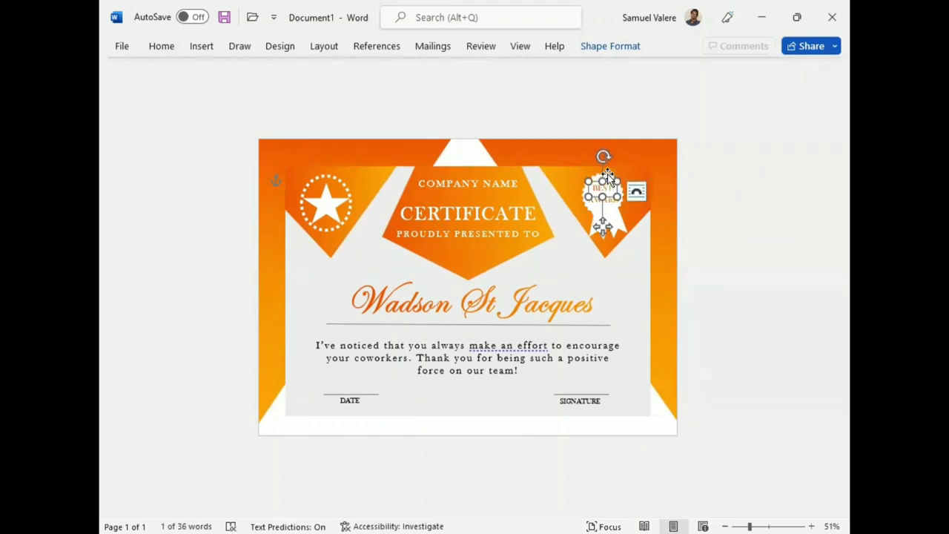
Make the BEST AWARD badge text bold
shift+click(609, 207)
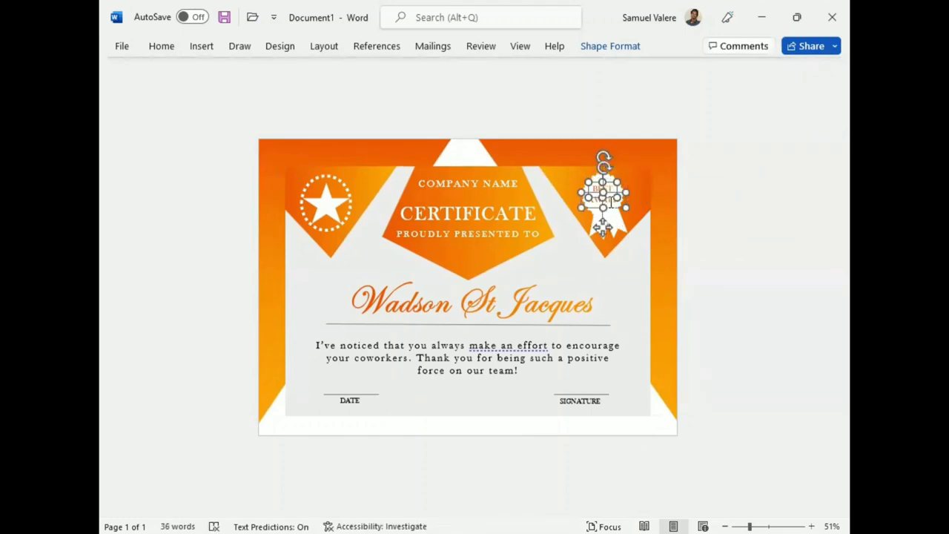
click(612, 46)
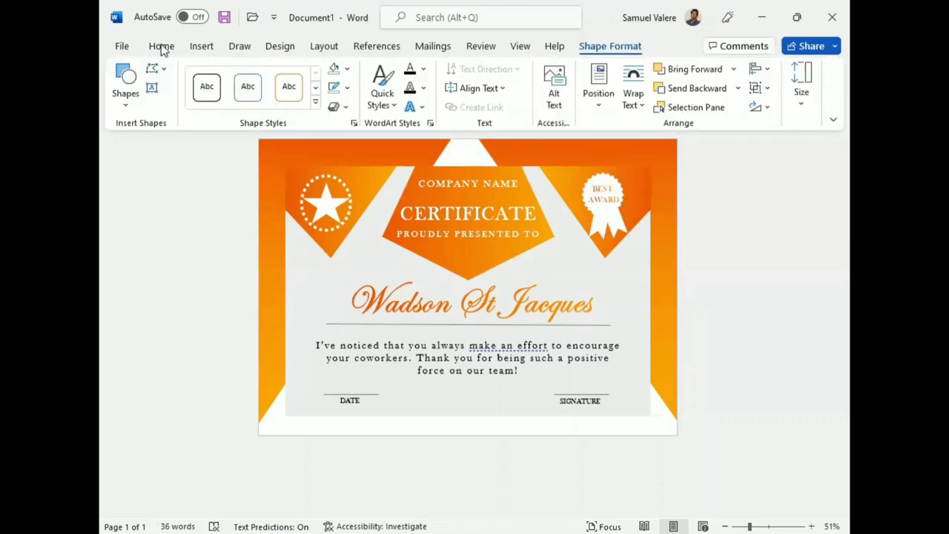
click(160, 46)
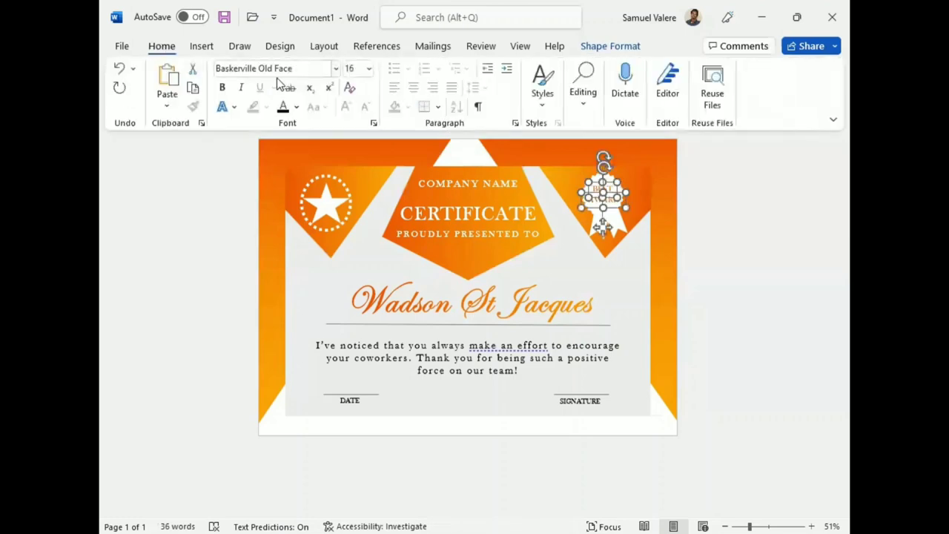
click(223, 87)
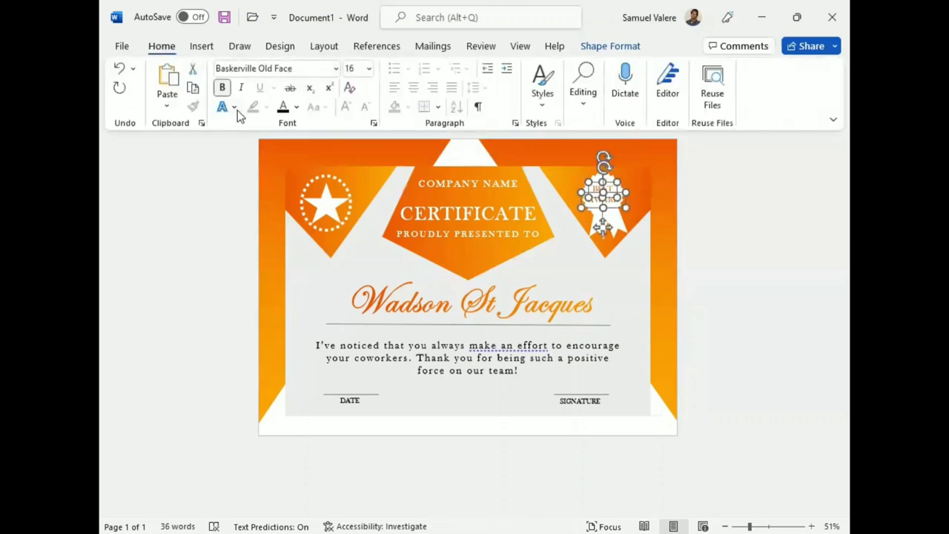
click(747, 256)
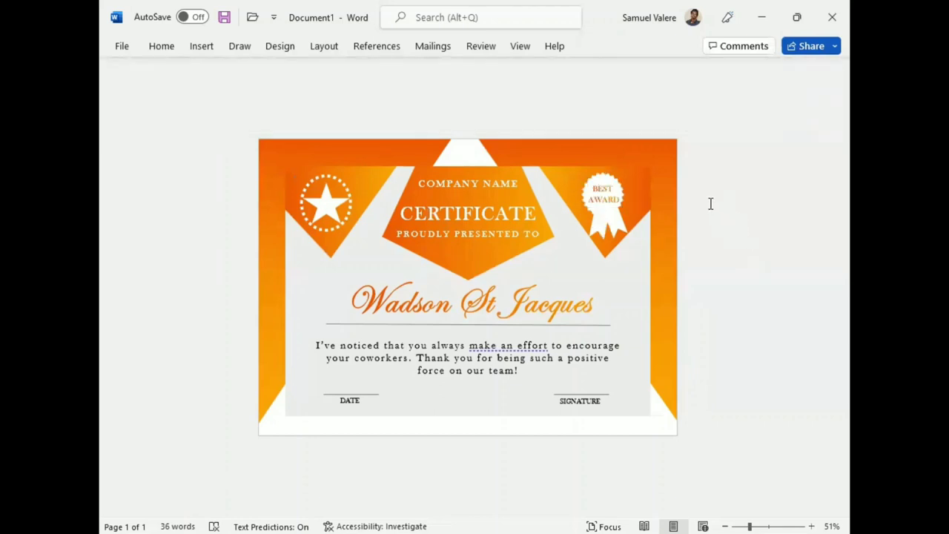
click(610, 209)
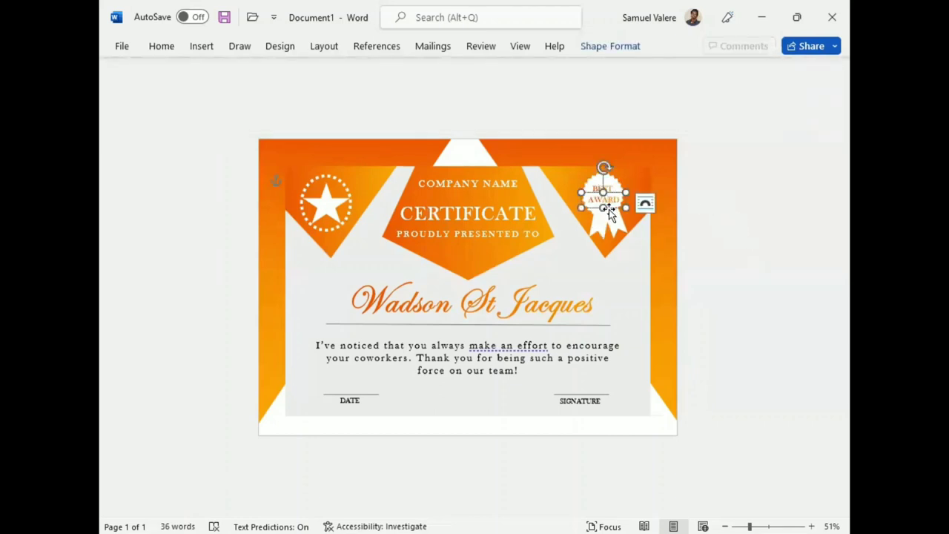
click(726, 245)
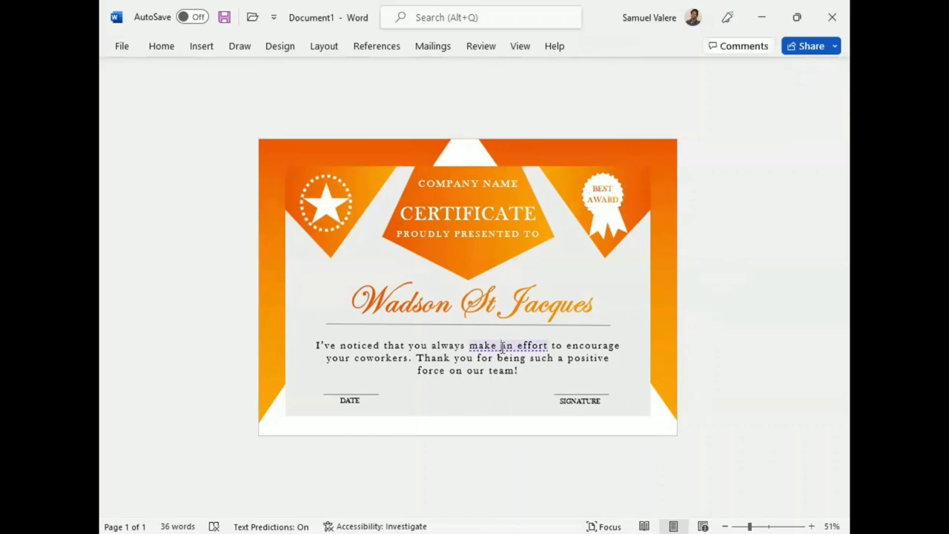